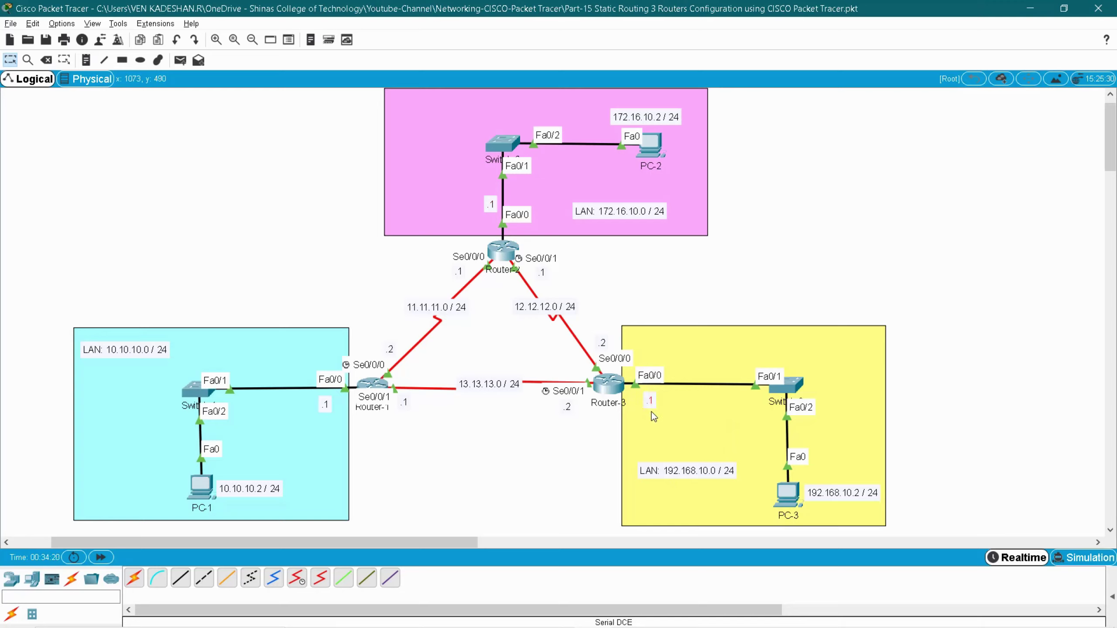
pyautogui.moveTo(202, 495)
pyautogui.moveTo(380, 272); pyautogui.dragTo(486, 331)
pyautogui.moveTo(500, 292); pyautogui.dragTo(604, 325)
pyautogui.moveTo(440, 364); pyautogui.dragTo(540, 420)
# Step: Open Router-1's command line, enter privileged mode with en, and run show ip interface brief
pyautogui.click(377, 383)
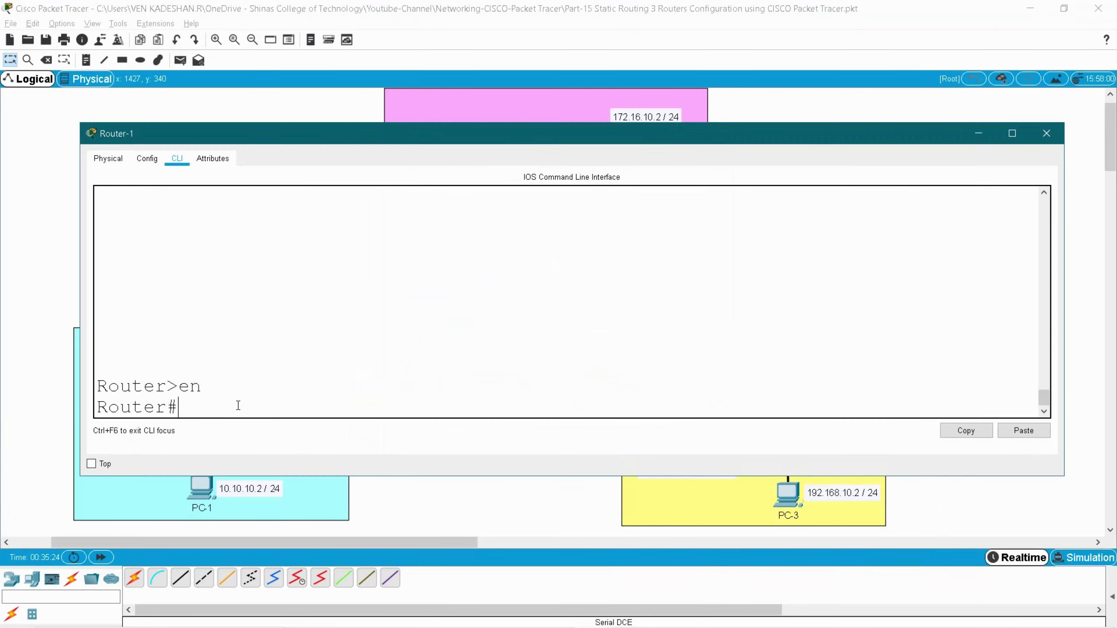
pyautogui.write('sh')
pyautogui.press('Tab')
pyautogui.write('ip')
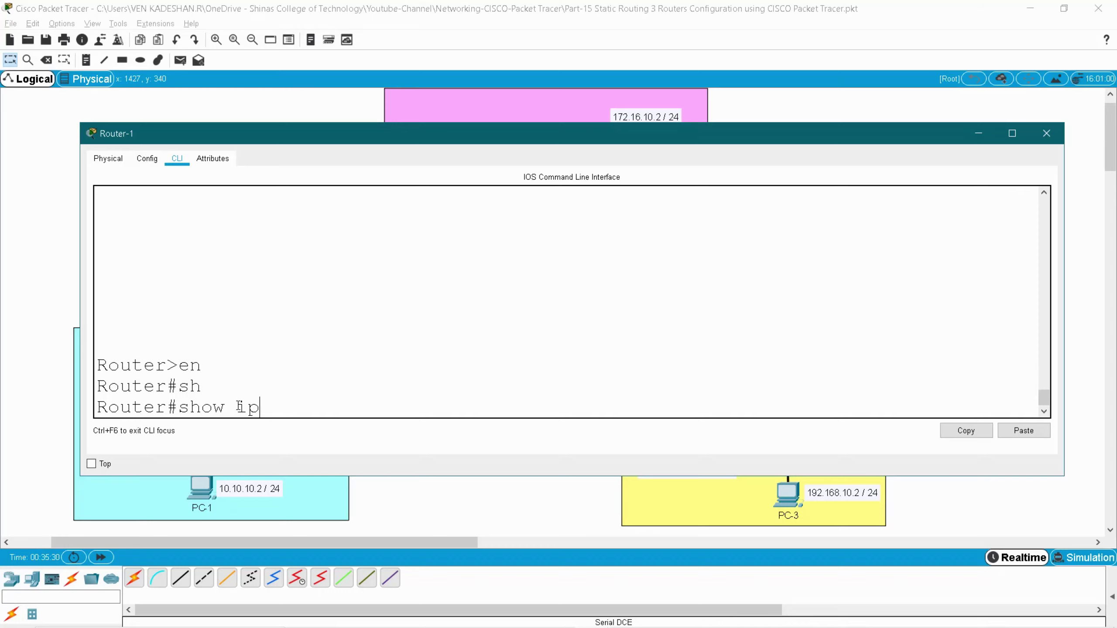
pyautogui.write(' int')
pyautogui.press('Tab')
pyautogui.write('b')
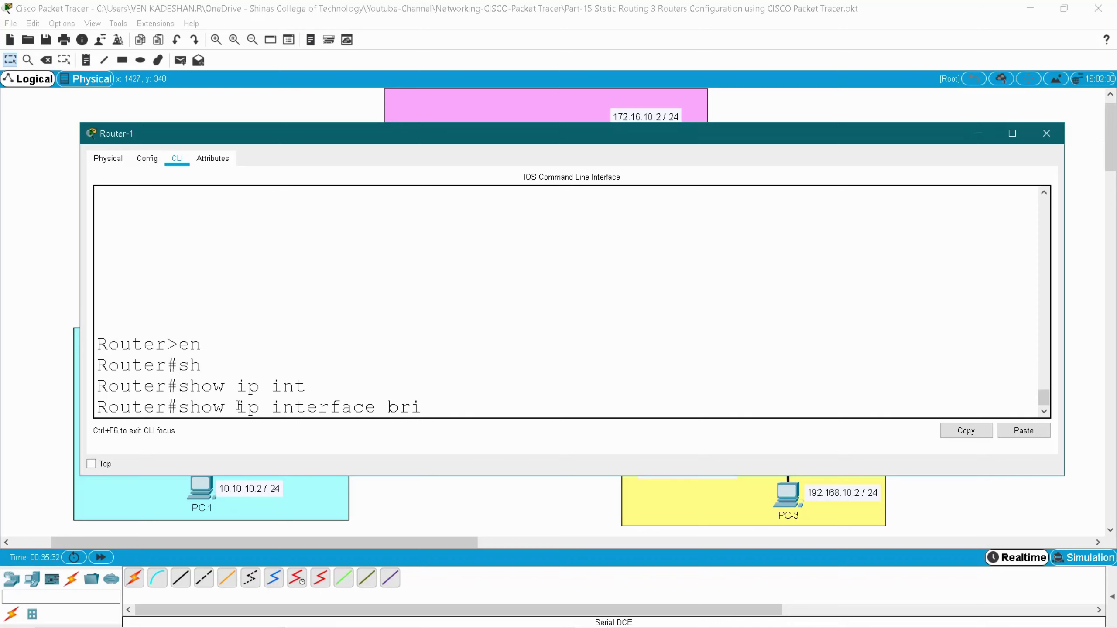
pyautogui.write('ri')
pyautogui.press('Tab')
pyautogui.press('Return')
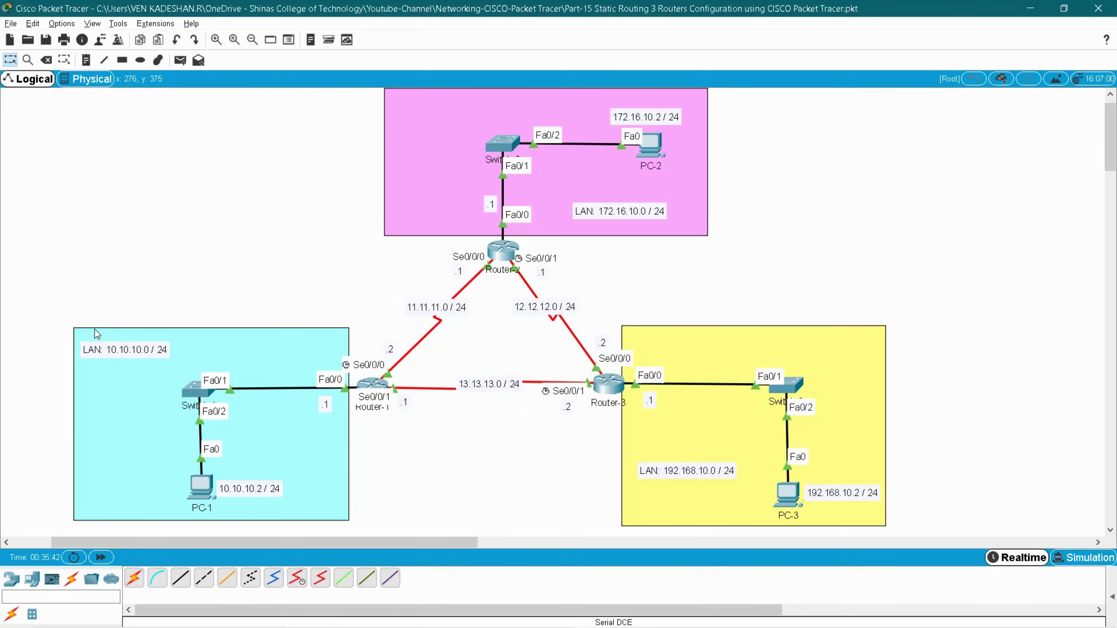
# Step: Compare the IP address and status of Router-1's FastEthernet0/0, Serial0/0/0 and Serial0/0/1 interfaces with the topology labels
pyautogui.click(373, 384)
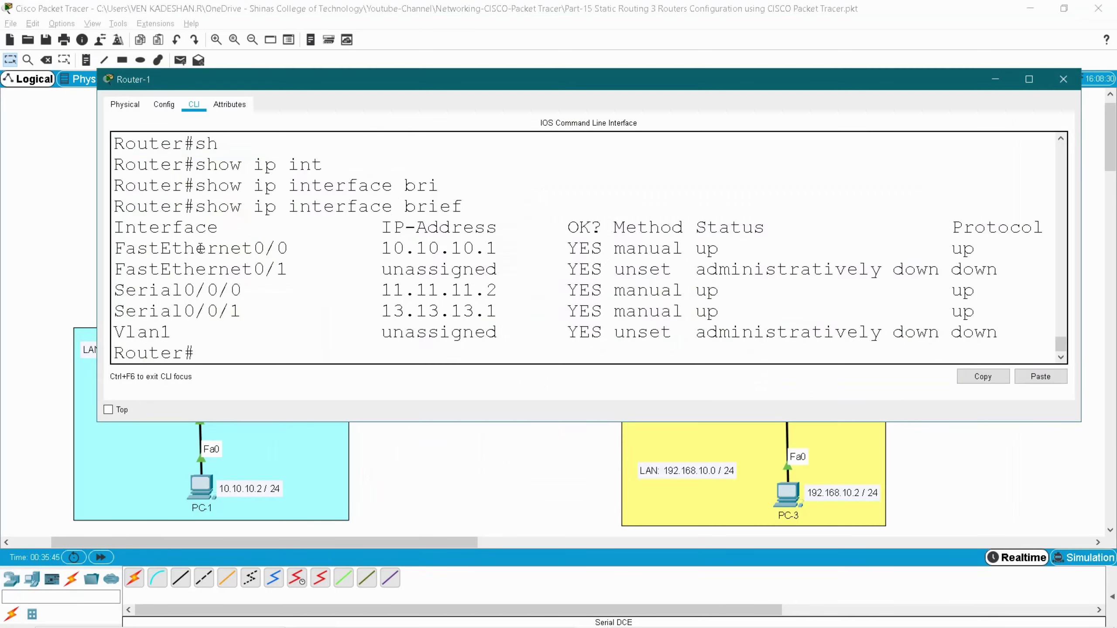
pyautogui.moveTo(195, 248); pyautogui.dragTo(290, 248)
pyautogui.moveTo(382, 249); pyautogui.dragTo(504, 254)
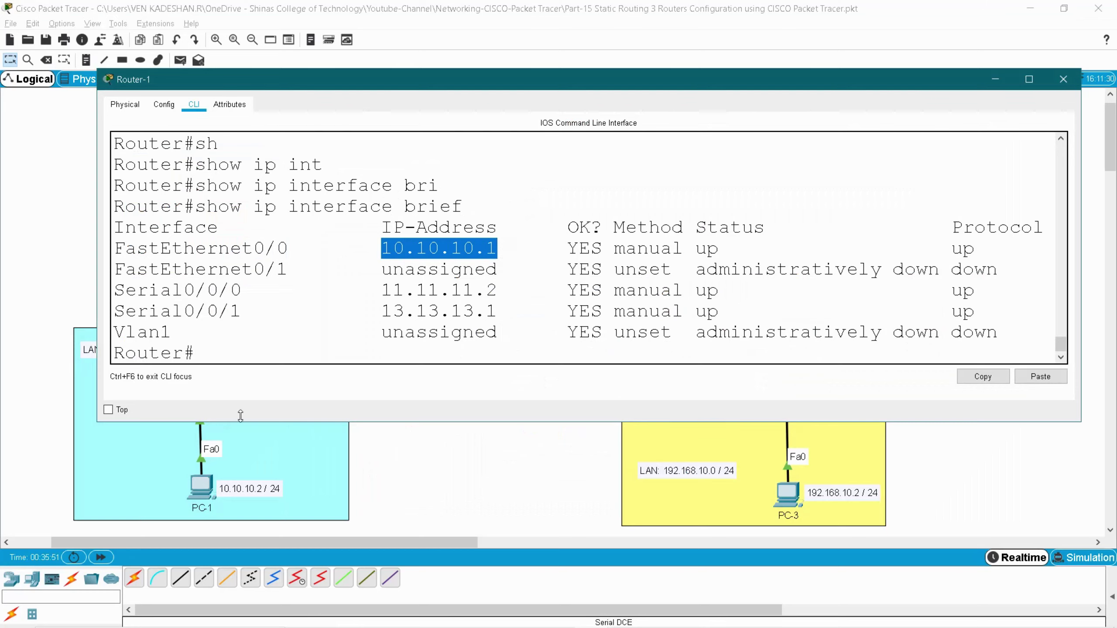
pyautogui.moveTo(187, 288); pyautogui.dragTo(255, 291)
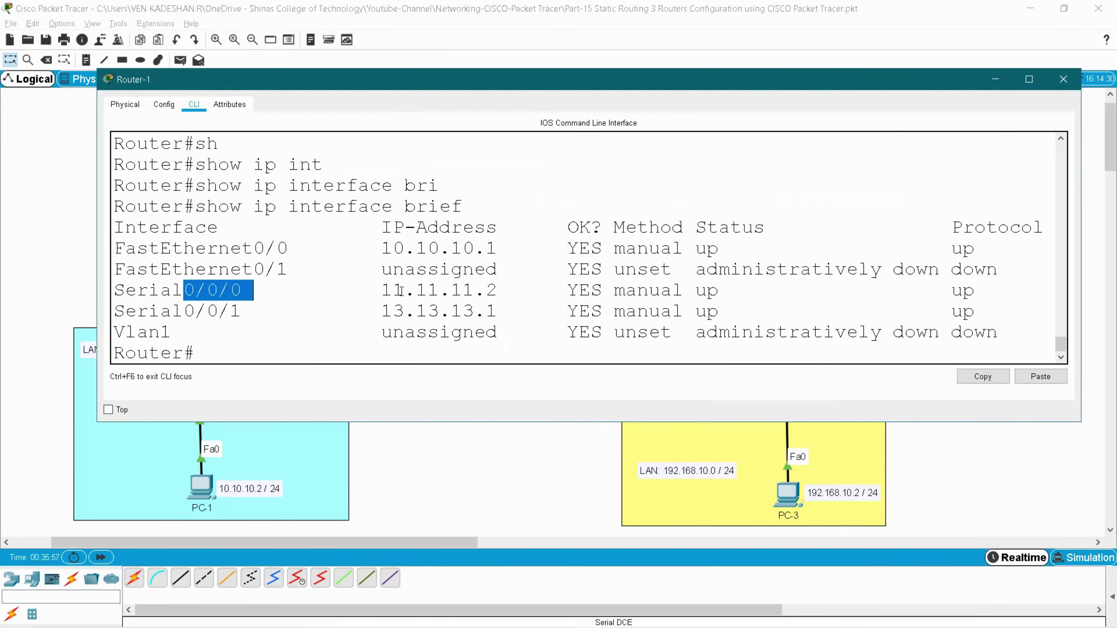
pyautogui.moveTo(382, 290); pyautogui.dragTo(497, 290)
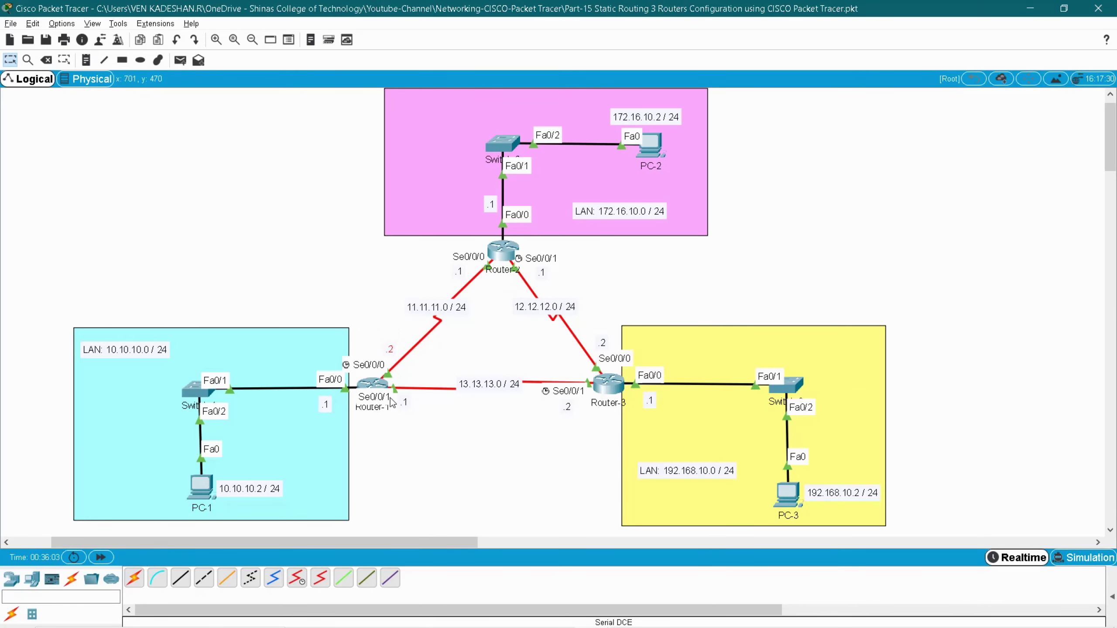
pyautogui.moveTo(509, 407); pyautogui.dragTo(396, 392)
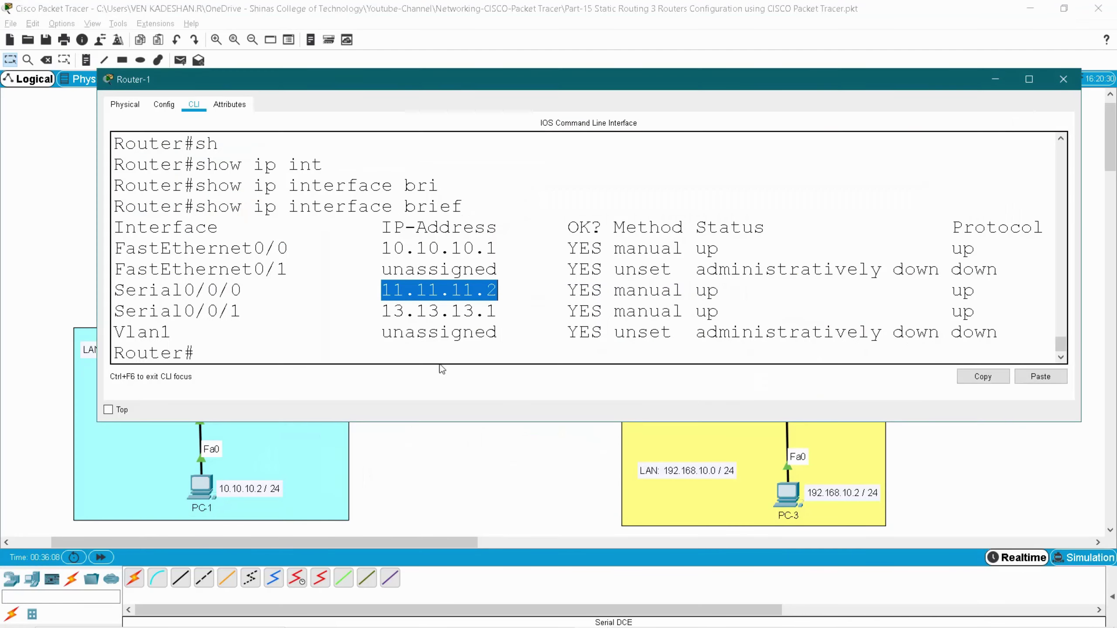
pyautogui.moveTo(381, 311); pyautogui.dragTo(496, 311)
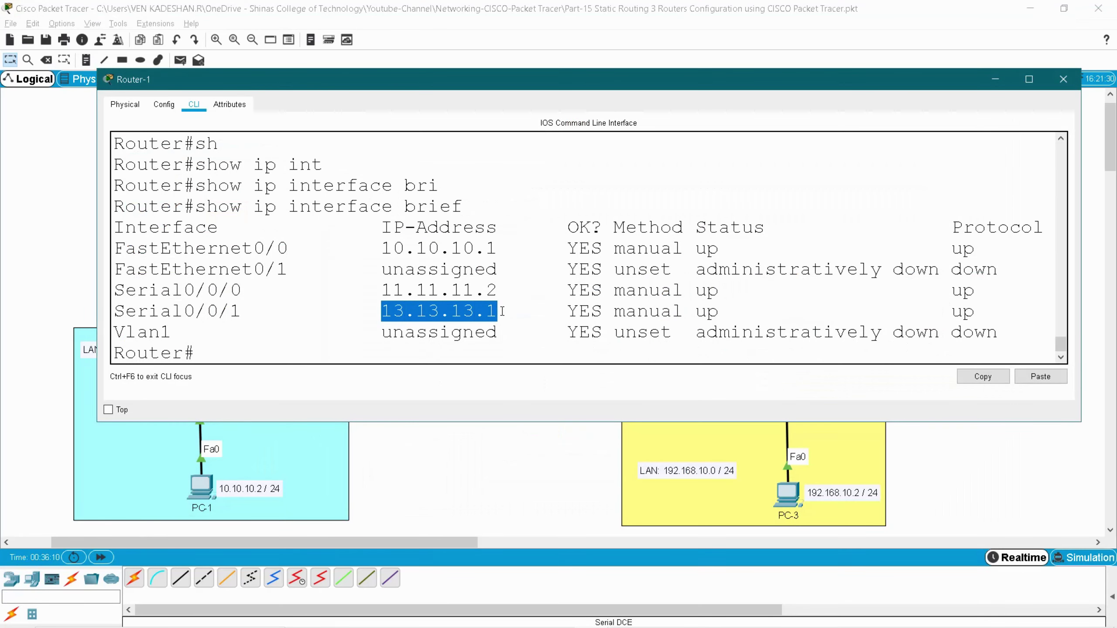
pyautogui.moveTo(376, 247); pyautogui.dragTo(499, 248)
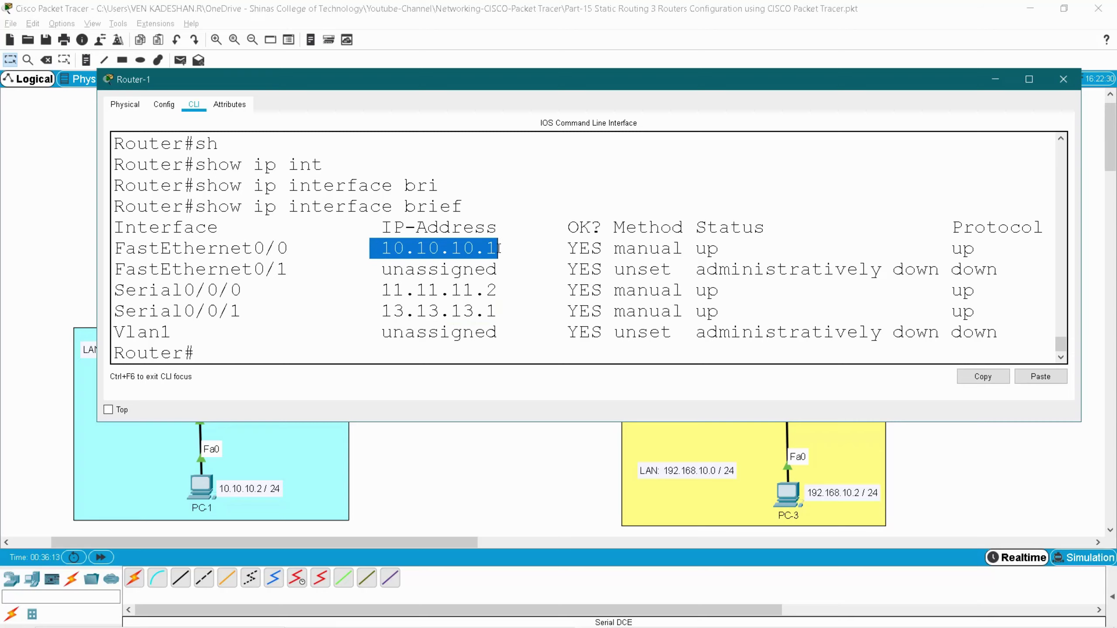
pyautogui.moveTo(572, 249); pyautogui.dragTo(632, 250)
pyautogui.moveTo(695, 269); pyautogui.dragTo(856, 269)
pyautogui.click(699, 249)
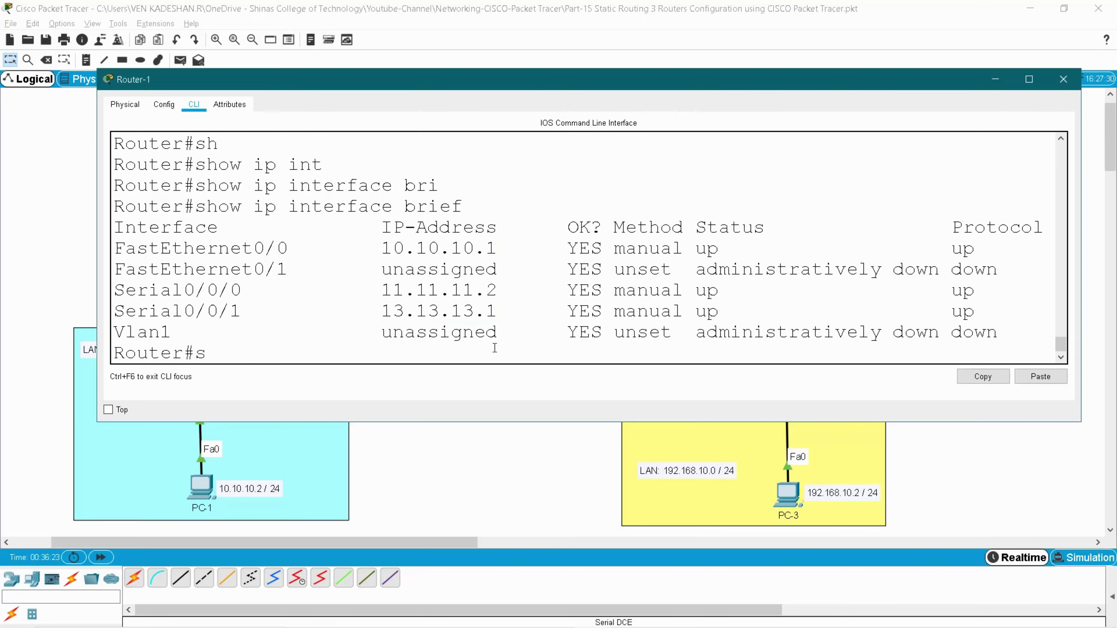
# Step: Run show ip route on Router-1 and check its directly connected networks against the topology
pyautogui.write('sh')
pyautogui.press('Tab')
pyautogui.write('ip rou')
pyautogui.press('Tab')
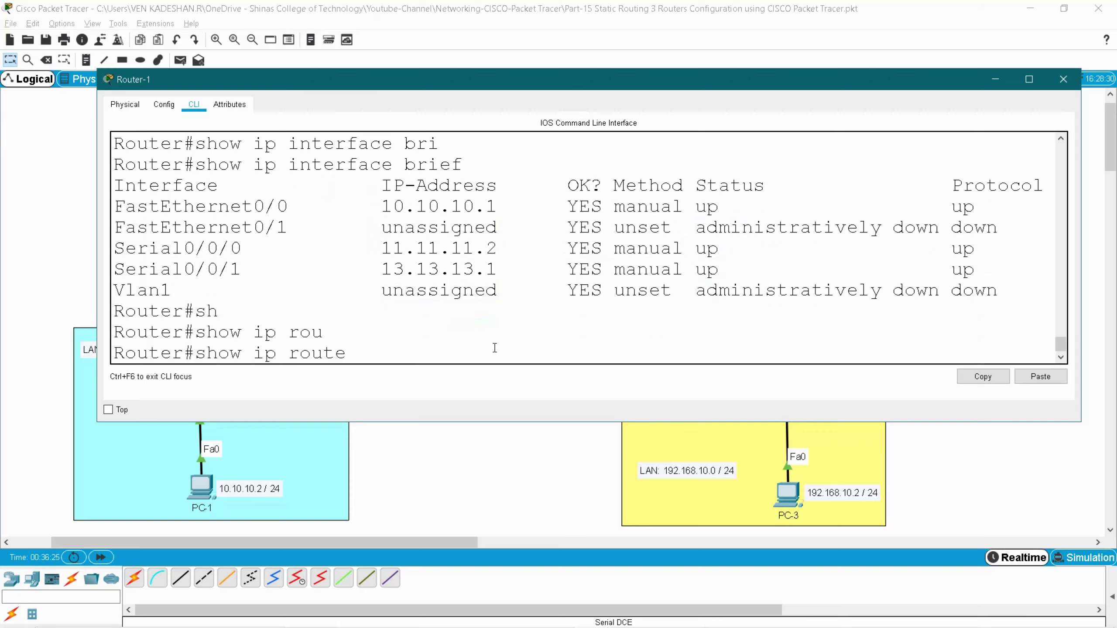
pyautogui.press('Return')
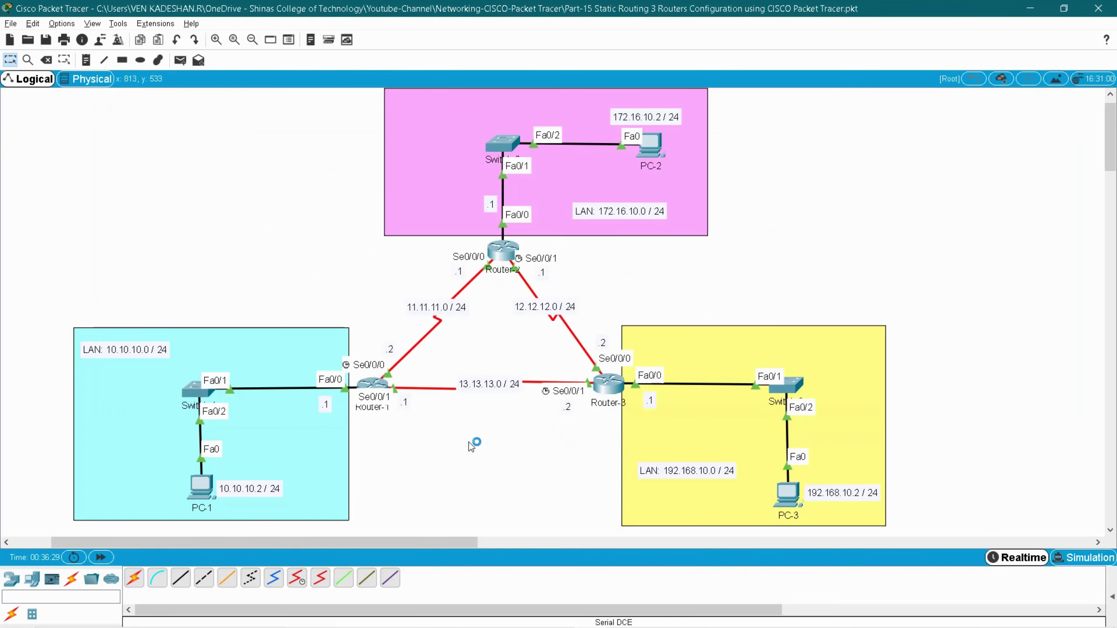
pyautogui.click(336, 371)
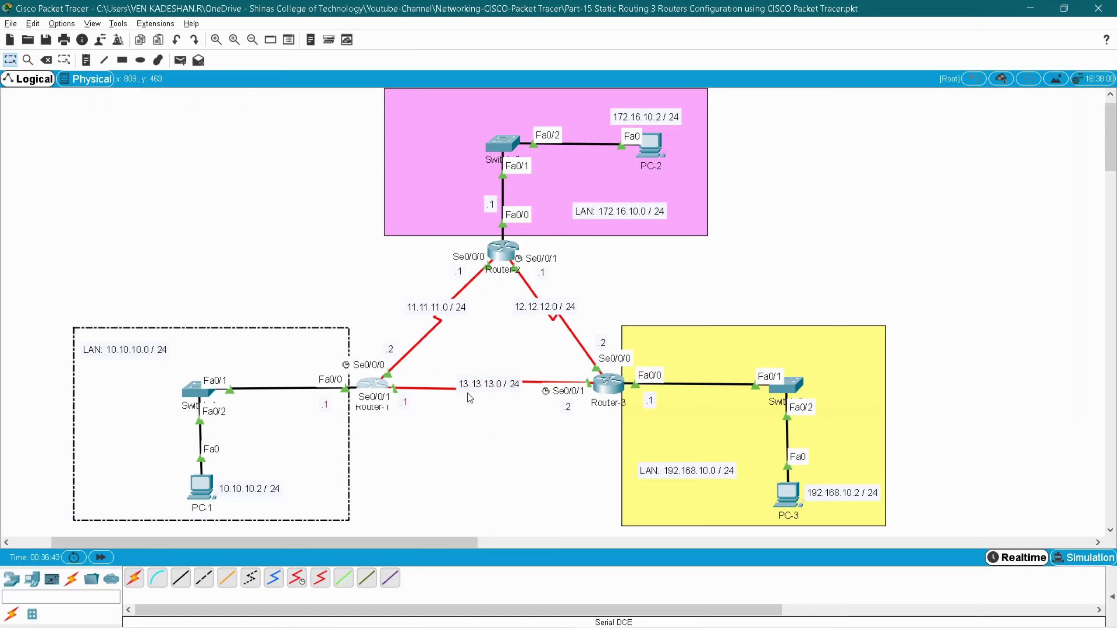
pyautogui.doubleClick(373, 386)
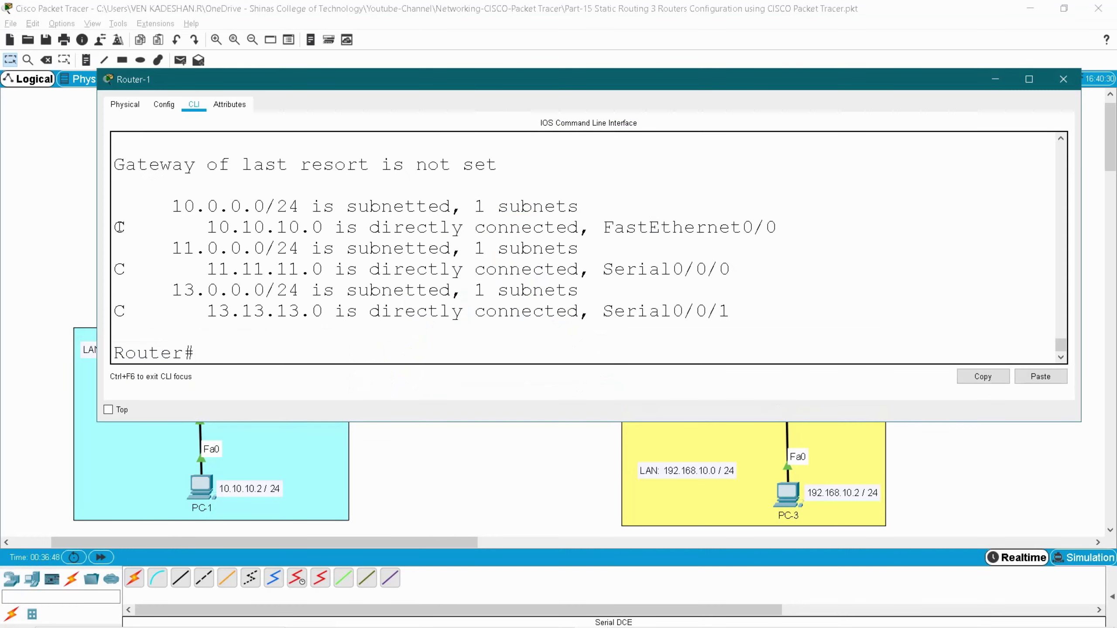
pyautogui.moveTo(120, 227); pyautogui.dragTo(125, 227)
pyautogui.moveTo(211, 227); pyautogui.dragTo(276, 227)
pyautogui.moveTo(172, 247); pyautogui.dragTo(206, 248)
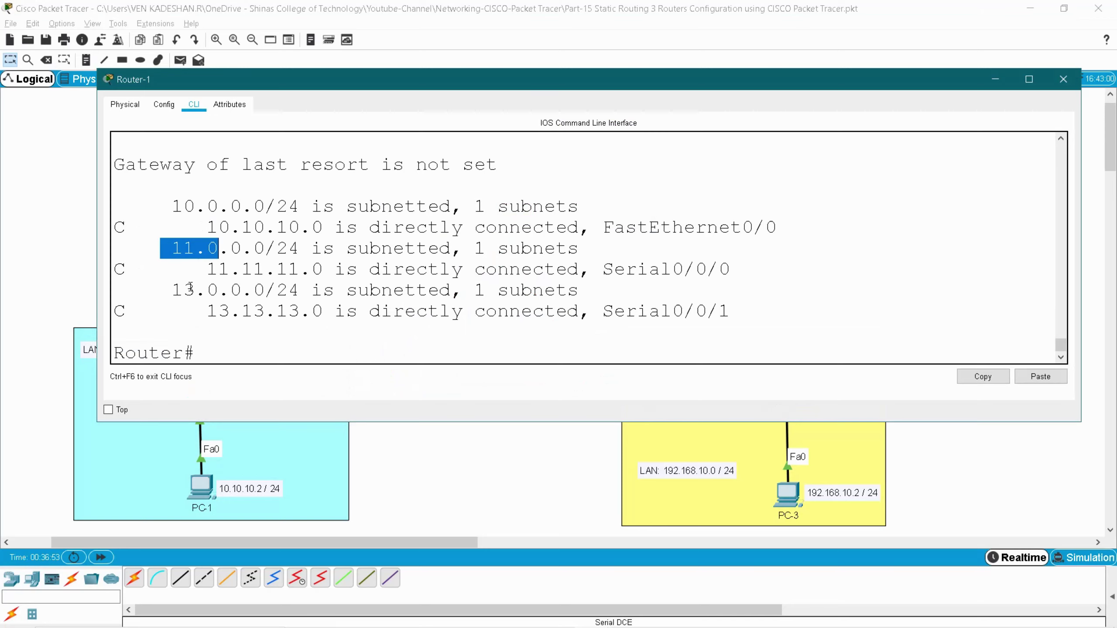
pyautogui.moveTo(173, 290); pyautogui.dragTo(230, 290)
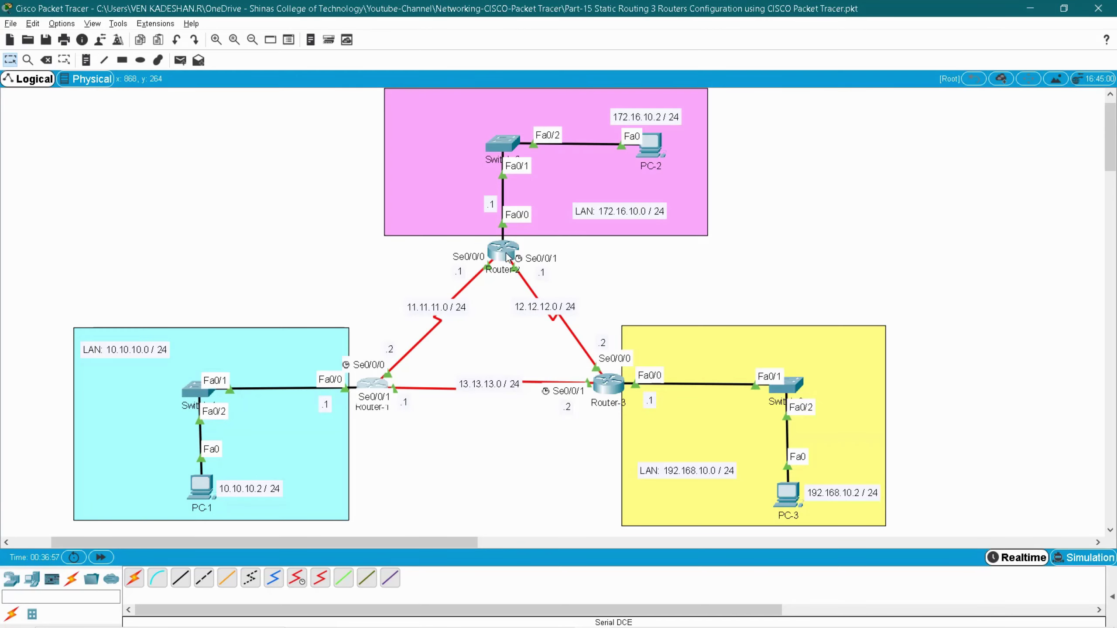
# Step: Open Router-2's command line, enter privileged mode with en, and run show ip interface brief
pyautogui.click(508, 257)
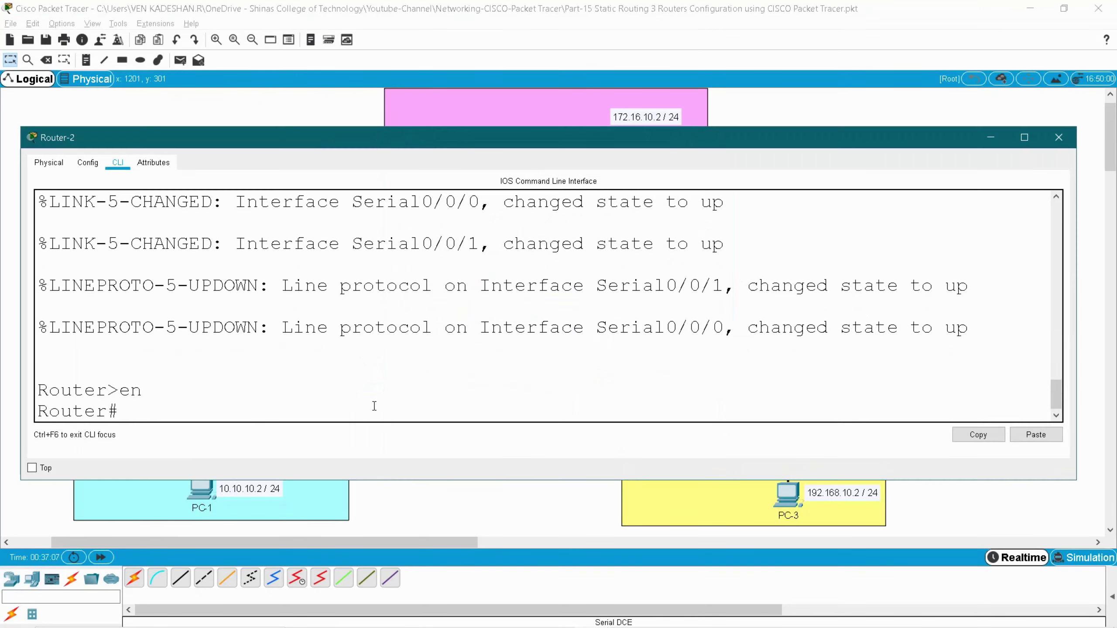
pyautogui.write('sh')
pyautogui.press('Tab')
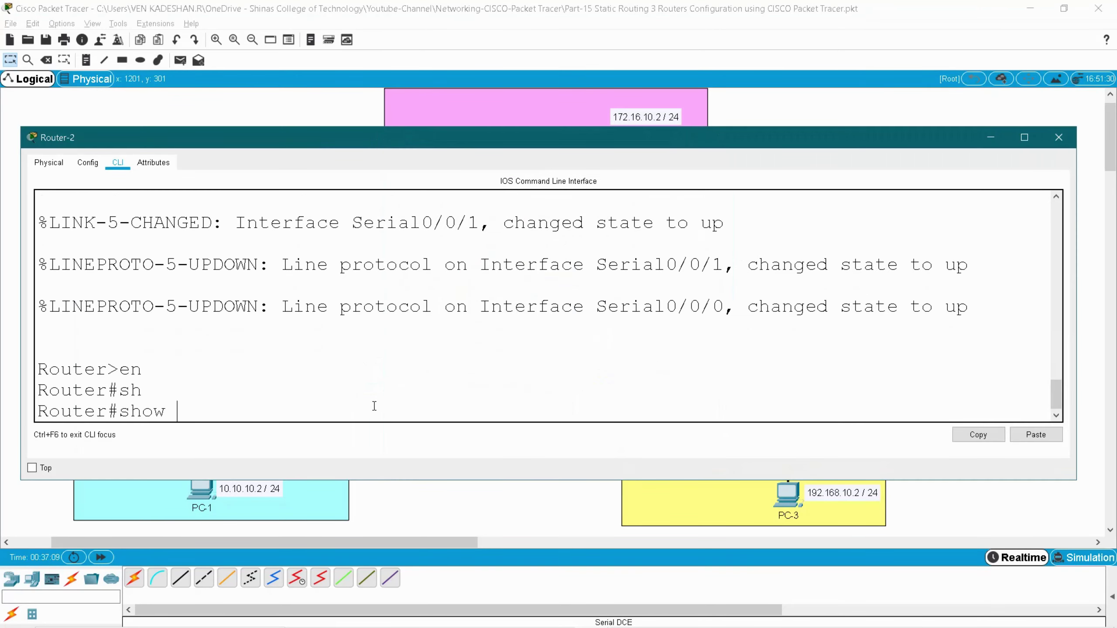
pyautogui.write('ip int')
pyautogui.press('Tab')
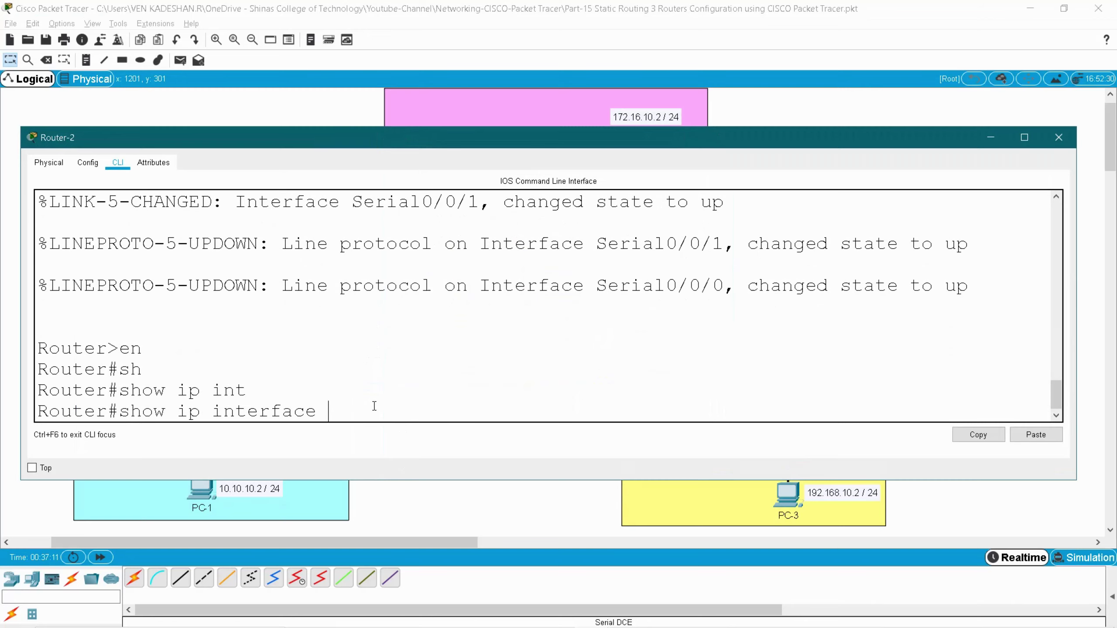
pyautogui.write('bri')
pyautogui.press('Tab')
pyautogui.press('Return')
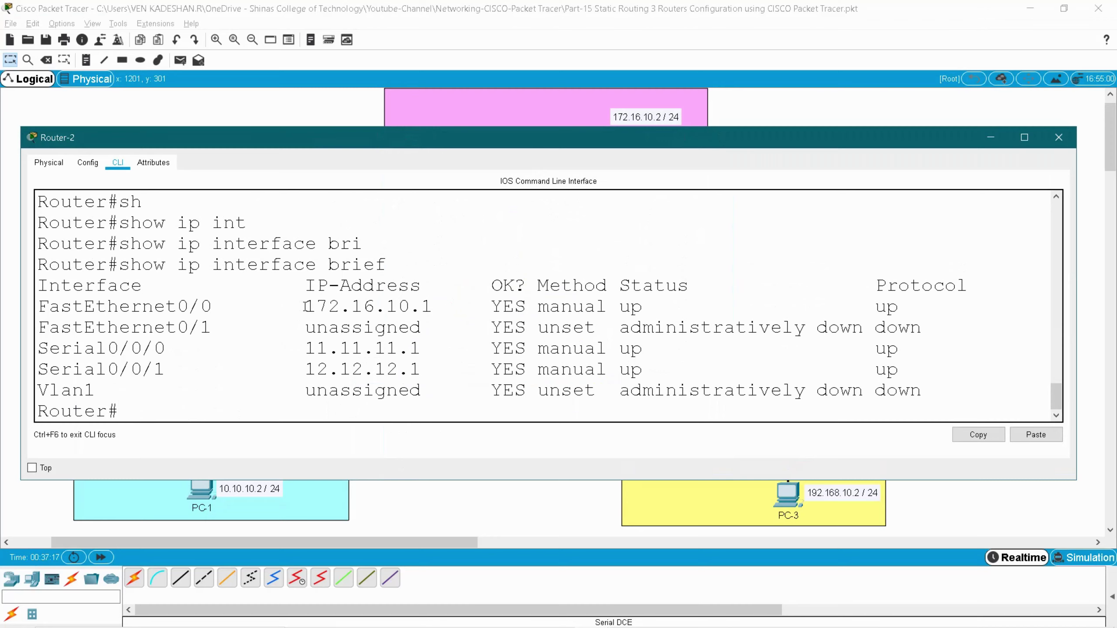
# Step: Compare the addresses of Router-2's FastEthernet0/0, Serial0/0/0 and Serial0/0/1 with the topology labels, dismissing the Opera notification
pyautogui.moveTo(306, 307); pyautogui.dragTo(434, 306)
pyautogui.hotkey('alt', 'F4')
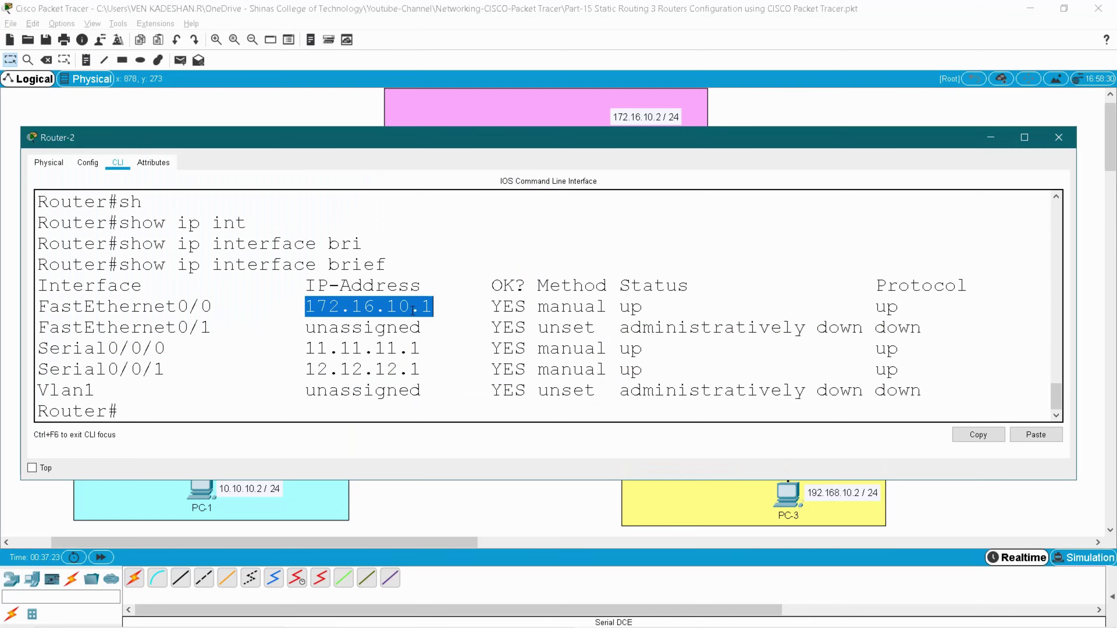
pyautogui.hotkey('alt', 'F4')
pyautogui.click(319, 348)
pyautogui.moveTo(320, 348); pyautogui.dragTo(430, 349)
pyautogui.hotkey('alt', 'F4')
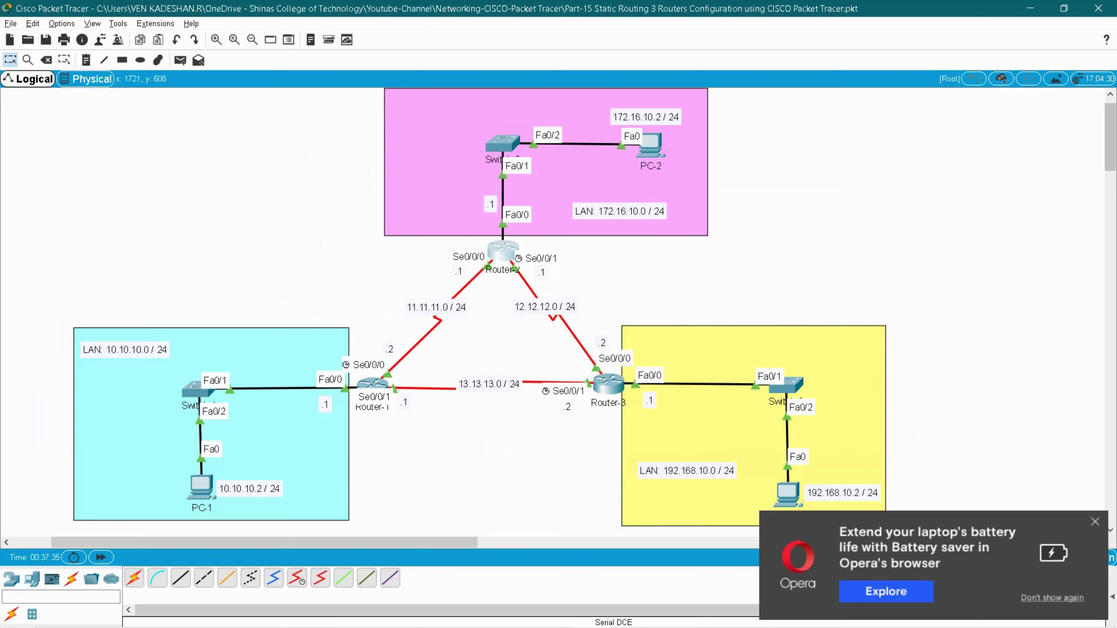
pyautogui.click(1094, 521)
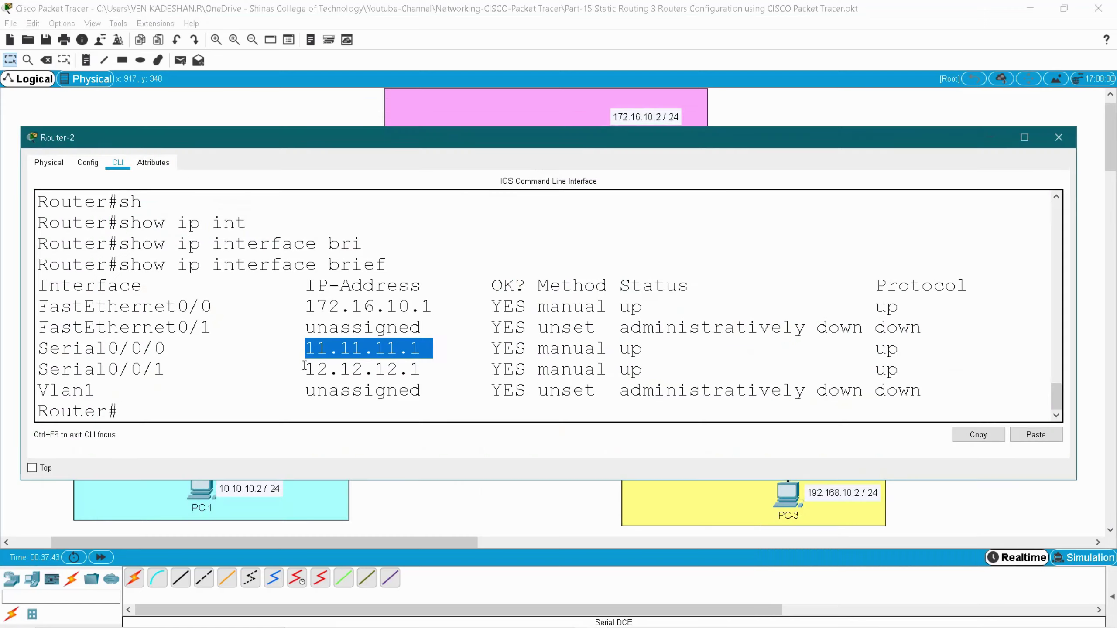
pyautogui.moveTo(304, 365); pyautogui.dragTo(421, 369)
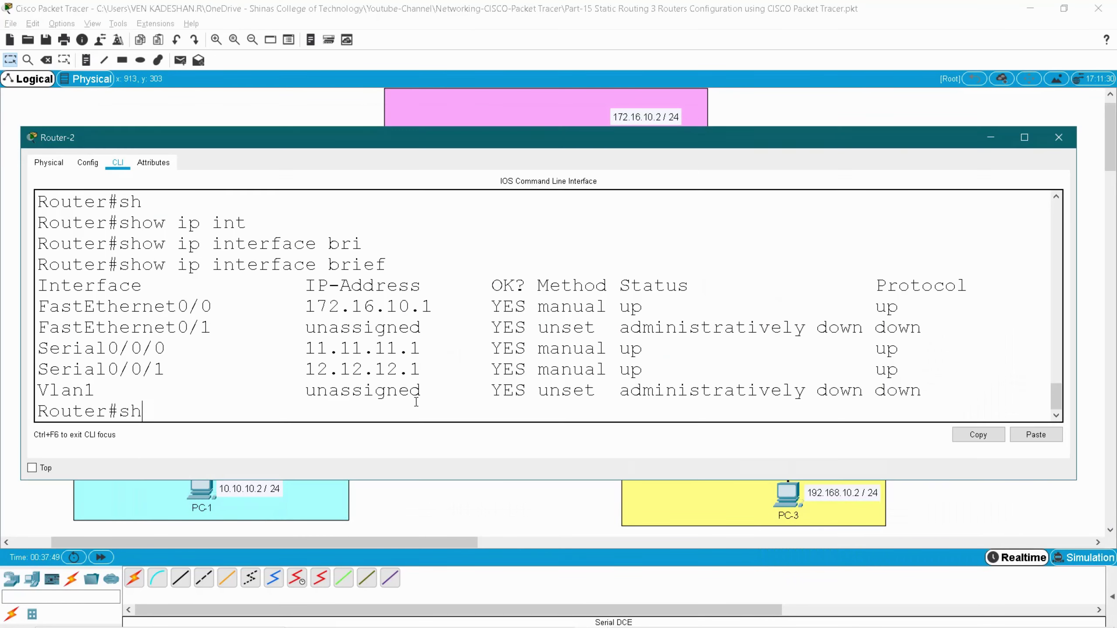
# Step: Run show ip route on Router-2 and examine its directly connected networks
pyautogui.write('ip')
pyautogui.write(' ro')
pyautogui.press('Return')
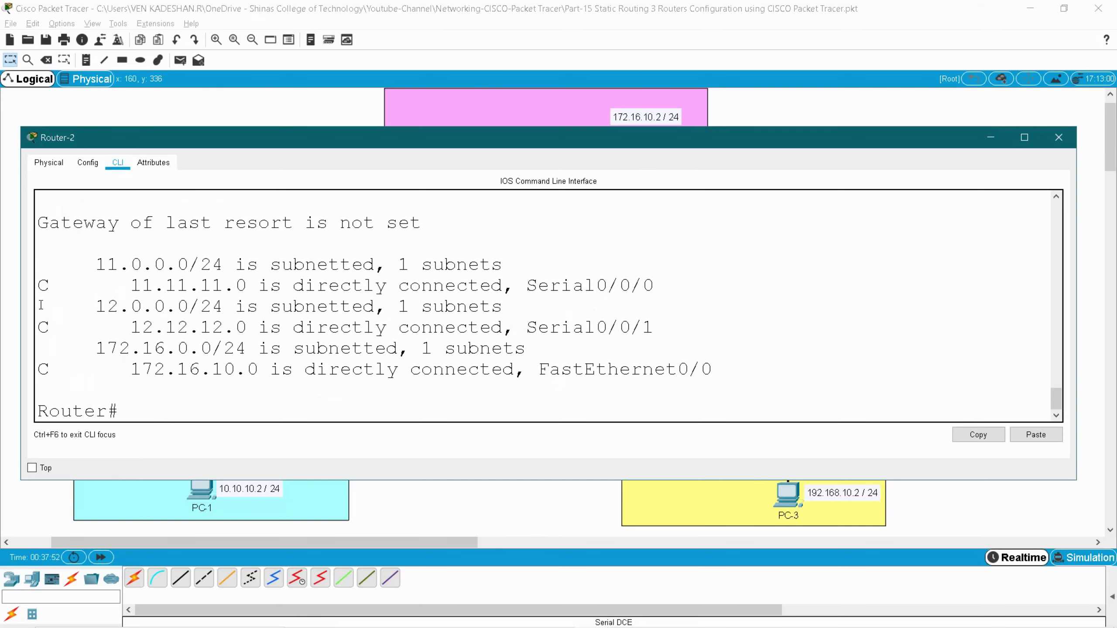
pyautogui.moveTo(43, 285); pyautogui.dragTo(819, 375)
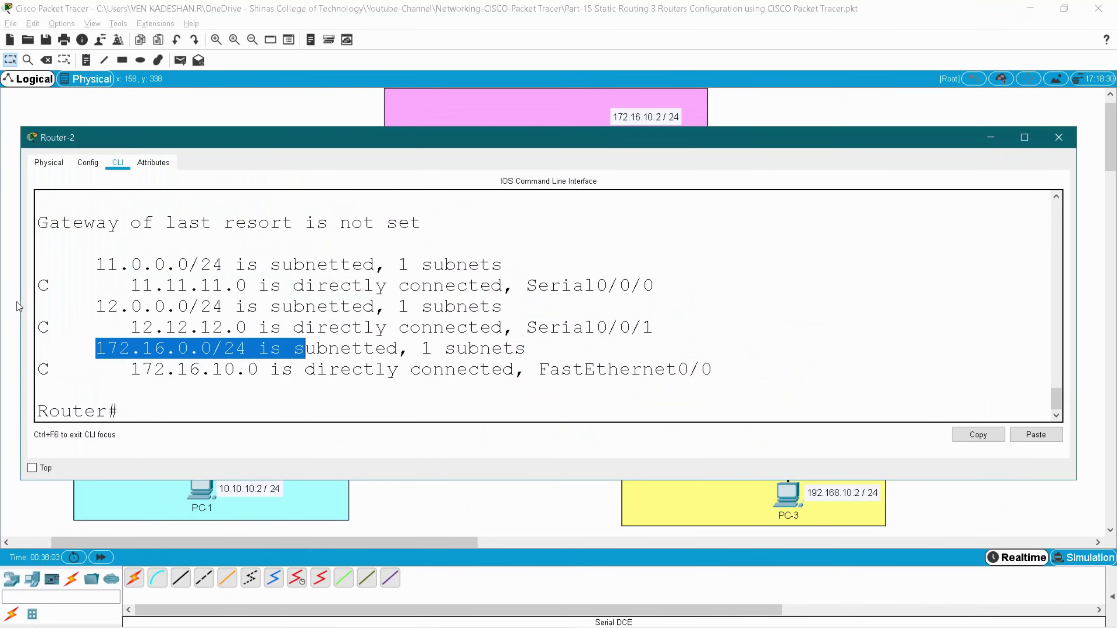
pyautogui.moveTo(96, 264); pyautogui.dragTo(143, 264)
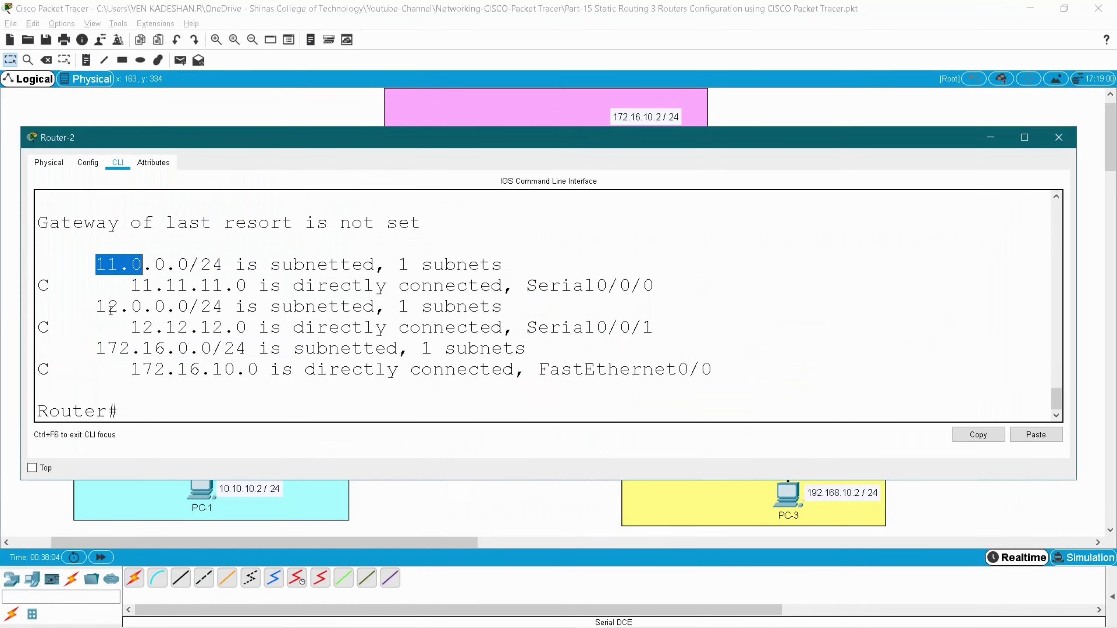
pyautogui.moveTo(96, 306); pyautogui.dragTo(306, 306)
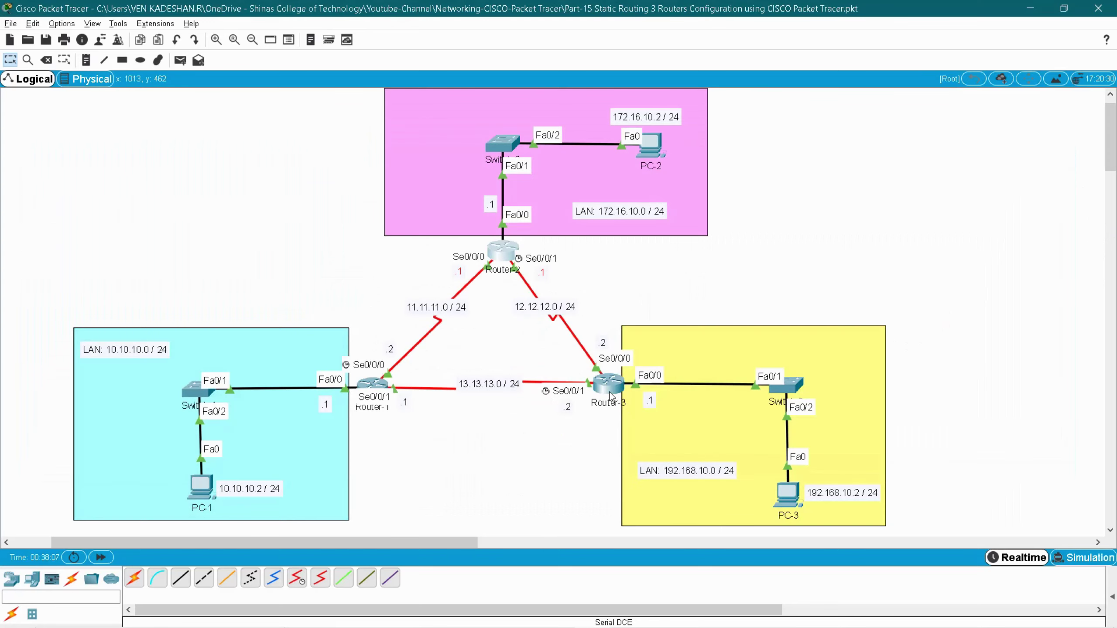
# Step: Open Router-3's command line, enter privileged mode, run show ip interface brief, and check FastEthernet0/0's address
pyautogui.click(610, 396)
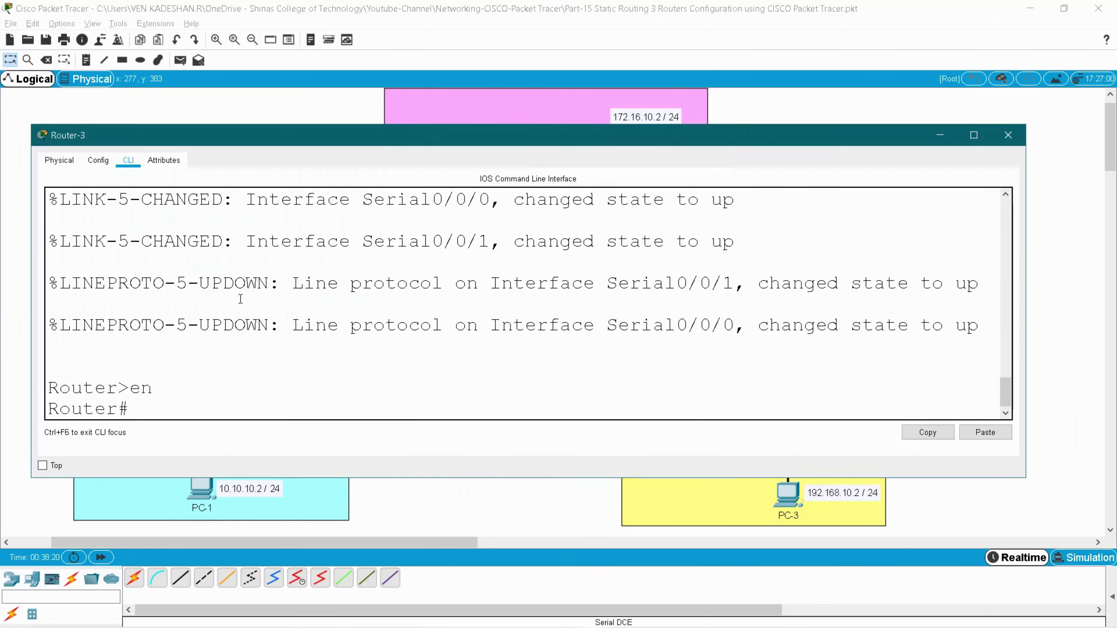
pyautogui.write('sh')
pyautogui.press('Tab')
pyautogui.write('u')
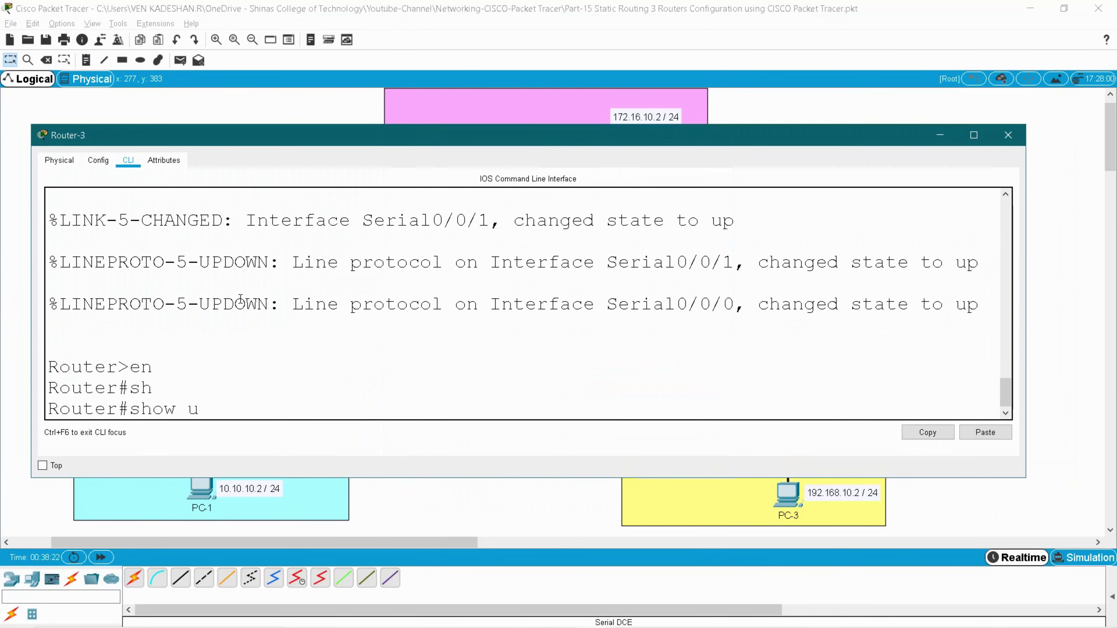
pyautogui.press('BackSpace')
pyautogui.write('ip')
pyautogui.press('Tab')
pyautogui.write('ip int')
pyautogui.press('Tab')
pyautogui.write('bri')
pyautogui.press('Tab')
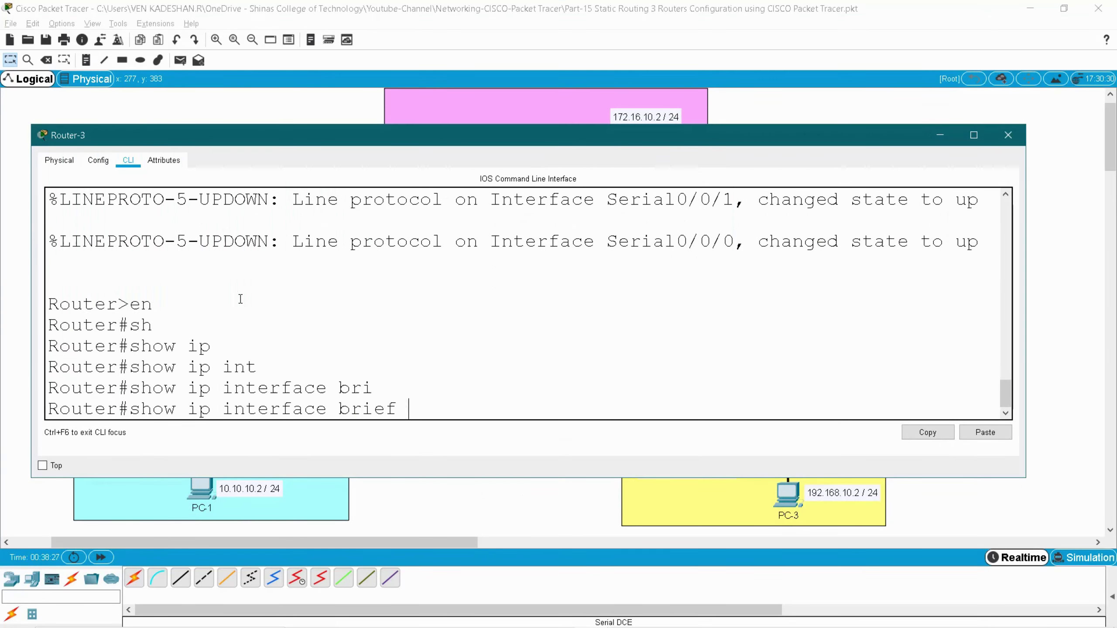
pyautogui.press('Return')
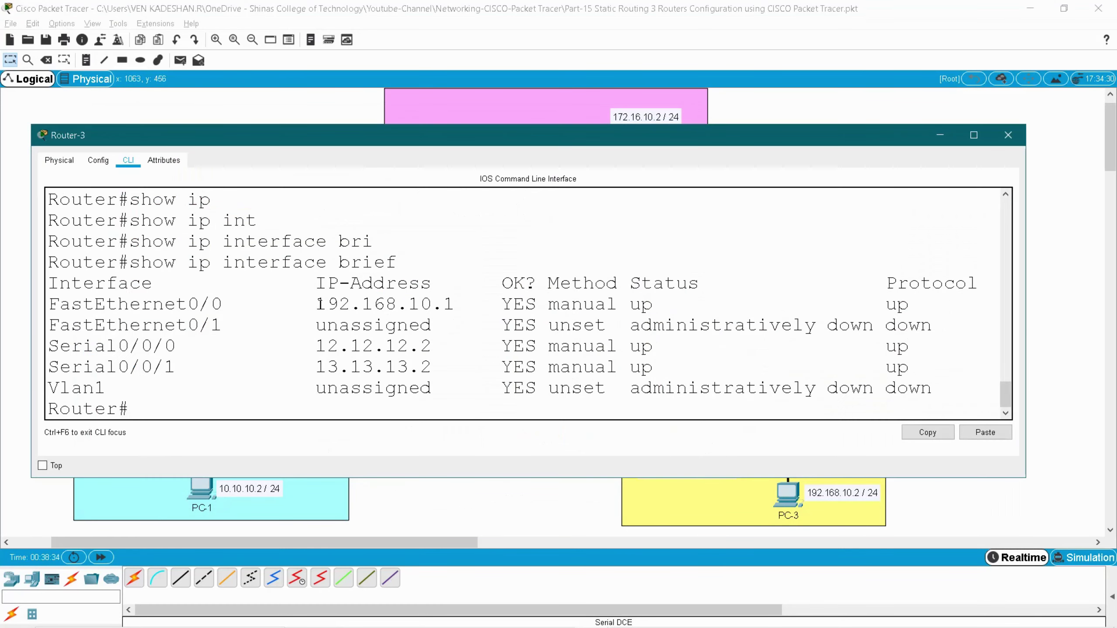
pyautogui.moveTo(318, 304); pyautogui.dragTo(462, 305)
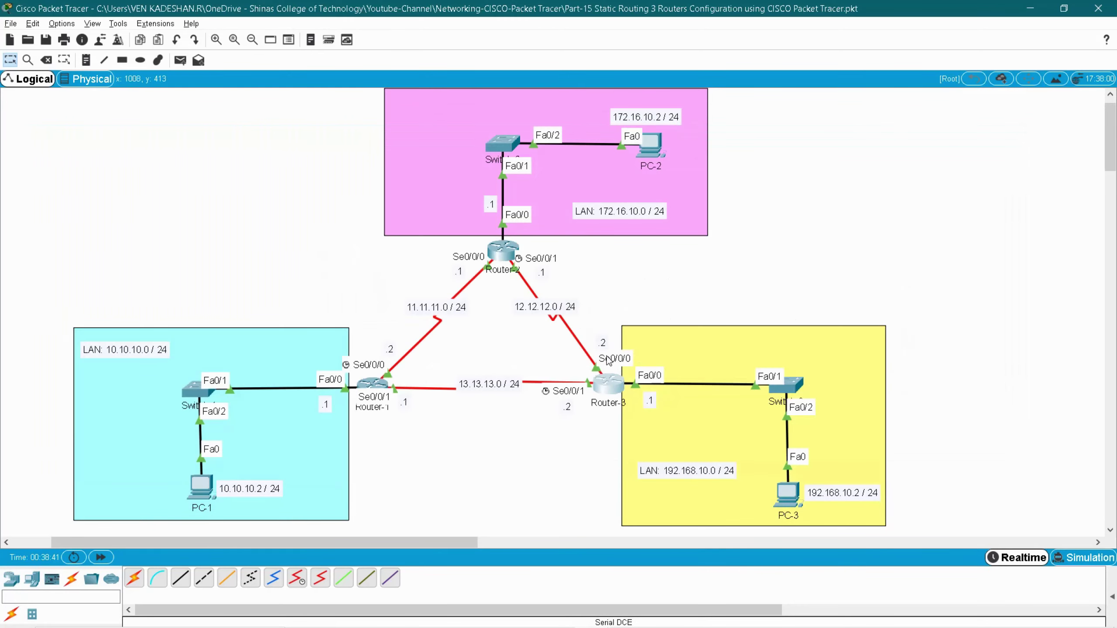
# Step: Compare Router-3's Serial0/0/0 and Serial0/0/1 addresses with the topology labels and check the Serial0/0/1 status
pyautogui.hotkey('alt', 'Tab')
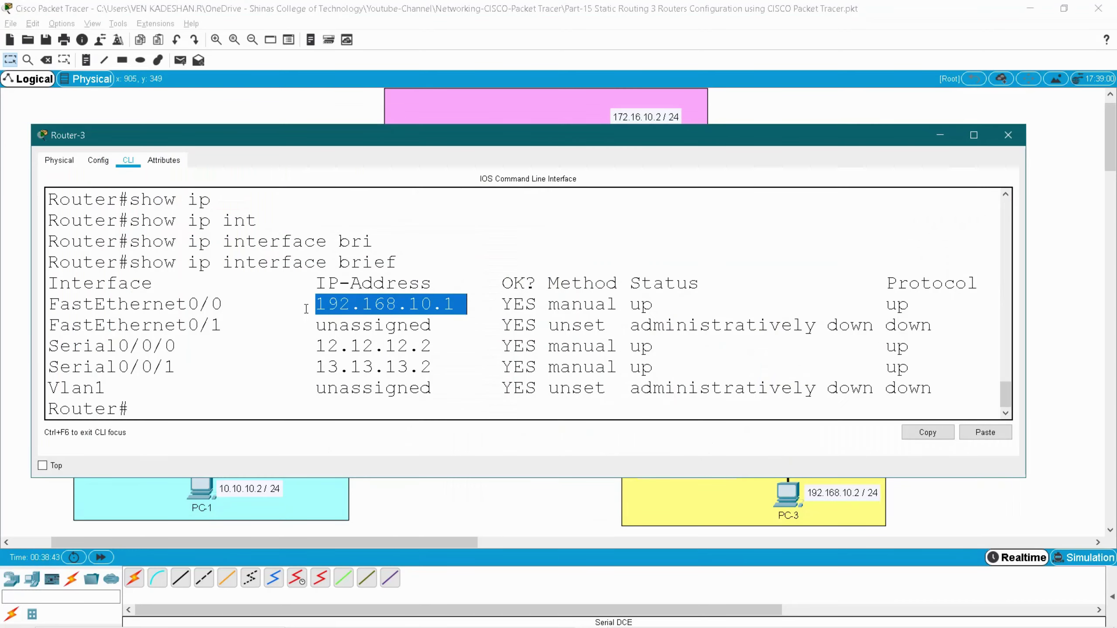
pyautogui.moveTo(315, 346); pyautogui.dragTo(432, 347)
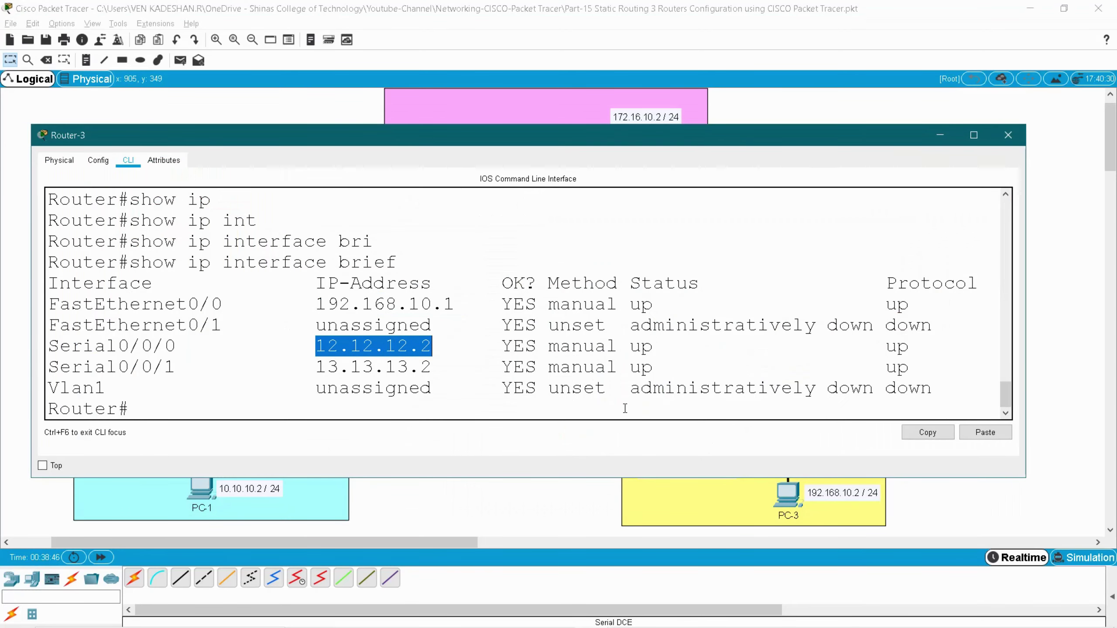
pyautogui.hotkey('alt', 'Tab')
pyautogui.hotkey('alt', 'Tab')
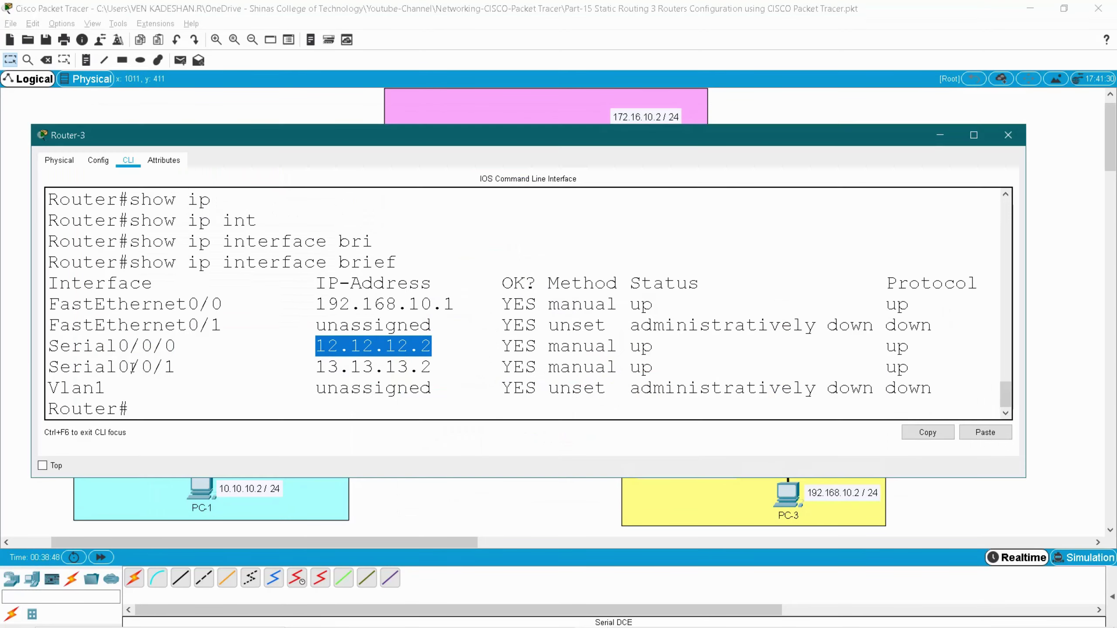
pyautogui.hotkey('alt', 'Tab')
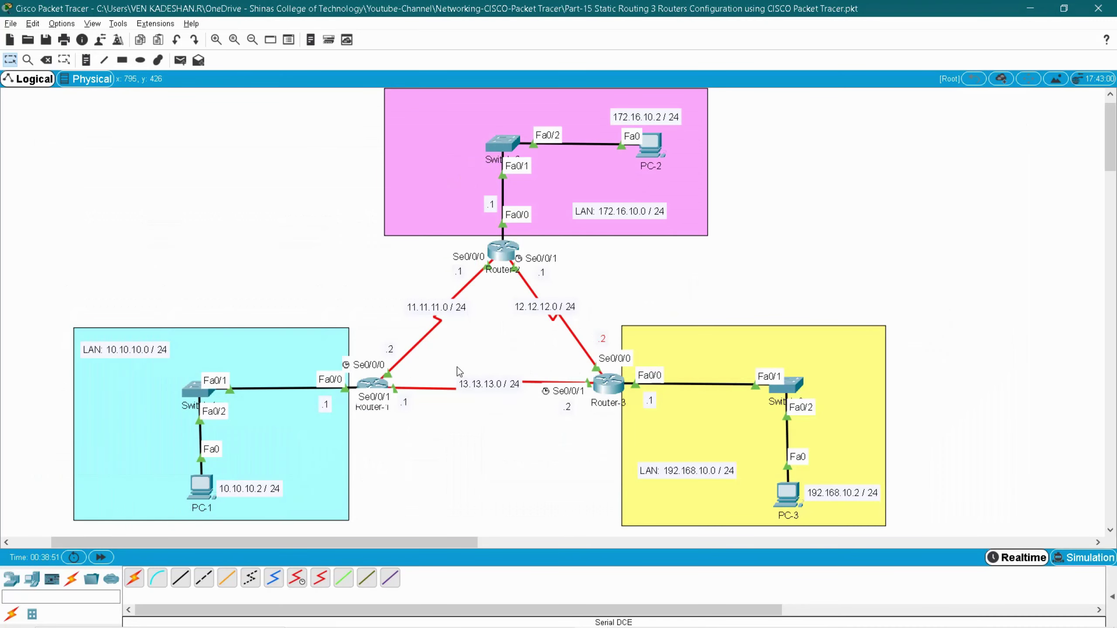
pyautogui.moveTo(457, 367); pyautogui.dragTo(529, 411)
pyautogui.hotkey('alt', 'Tab')
pyautogui.moveTo(315, 367); pyautogui.dragTo(440, 370)
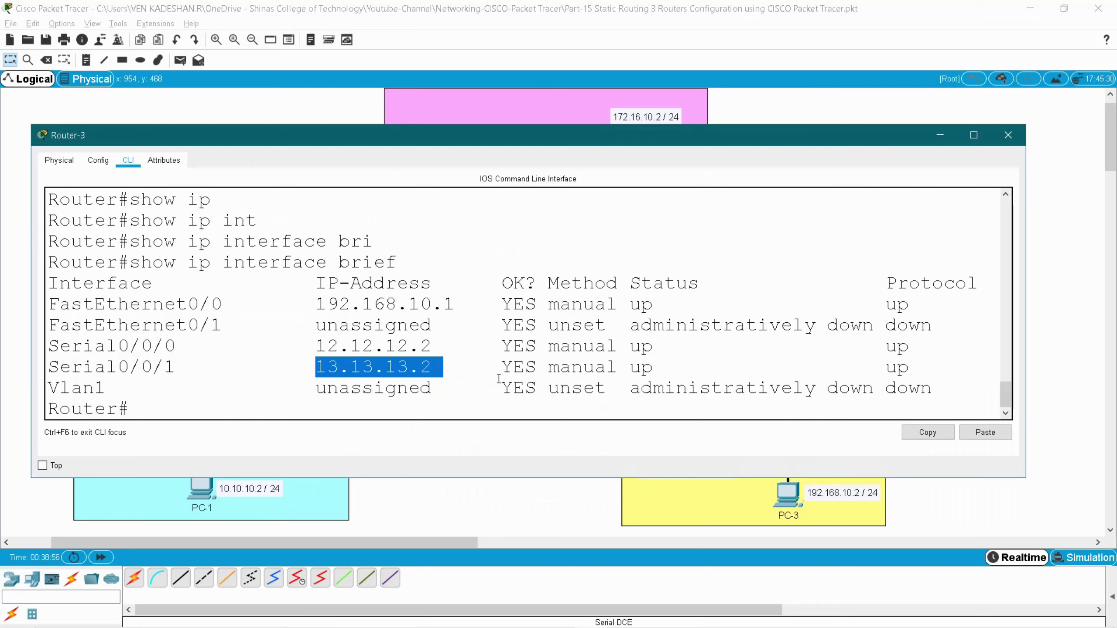
pyautogui.moveTo(502, 367); pyautogui.dragTo(544, 367)
pyautogui.moveTo(629, 367); pyautogui.dragTo(712, 367)
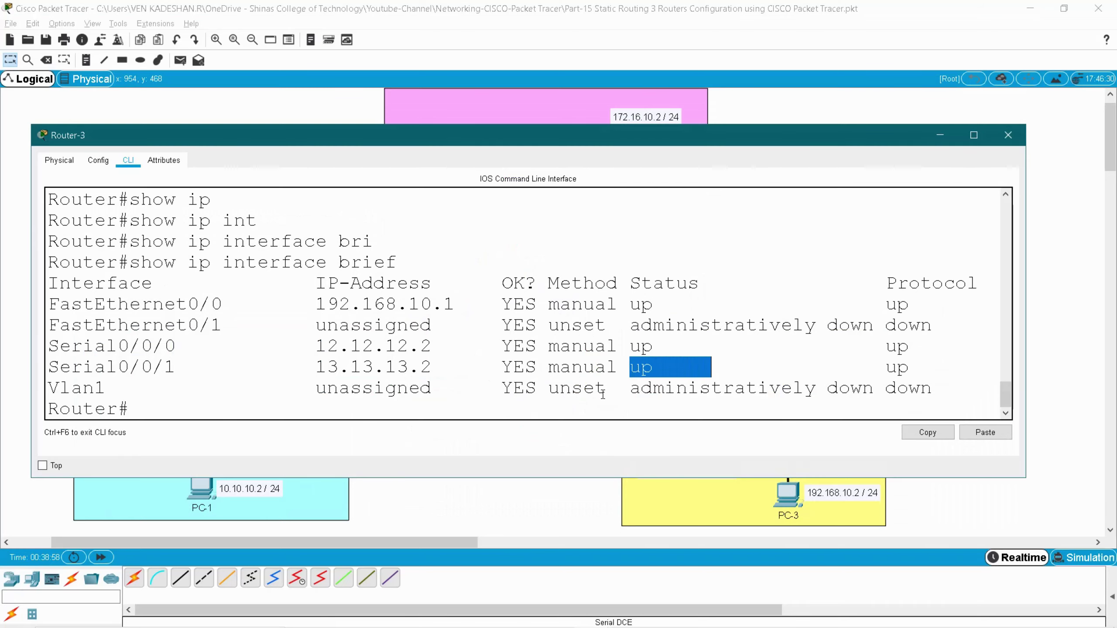
# Step: Run show ip route on Router-3, compare its directly connected networks with the topology, and close the router window
pyautogui.click(229, 412)
pyautogui.write('sh')
pyautogui.press('Tab')
pyautogui.write('ip rou')
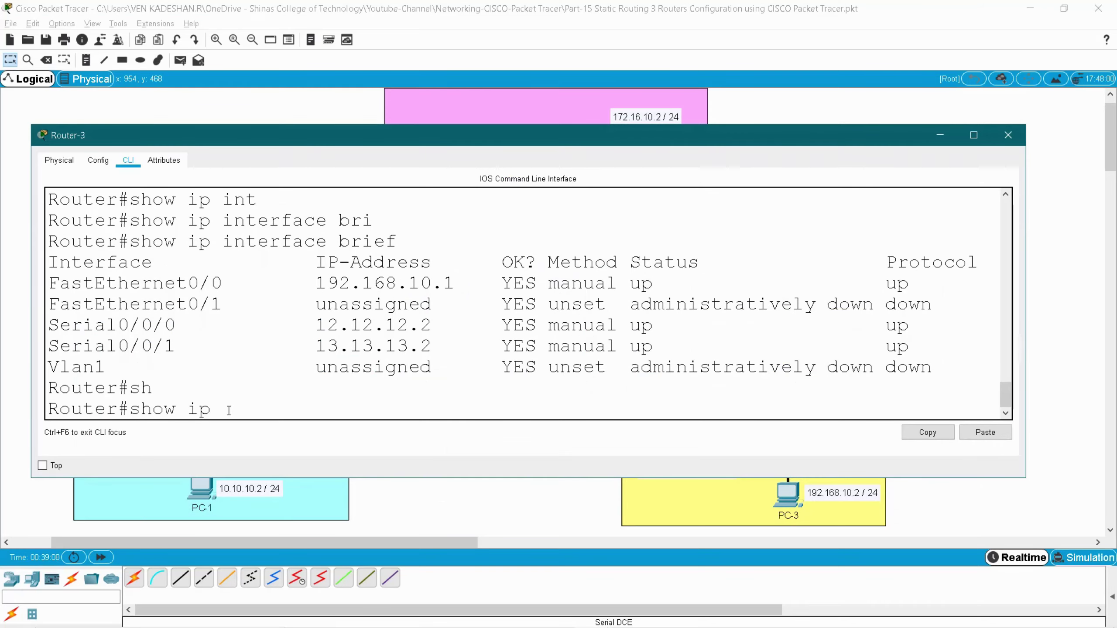
pyautogui.press('Tab')
pyautogui.press('Return')
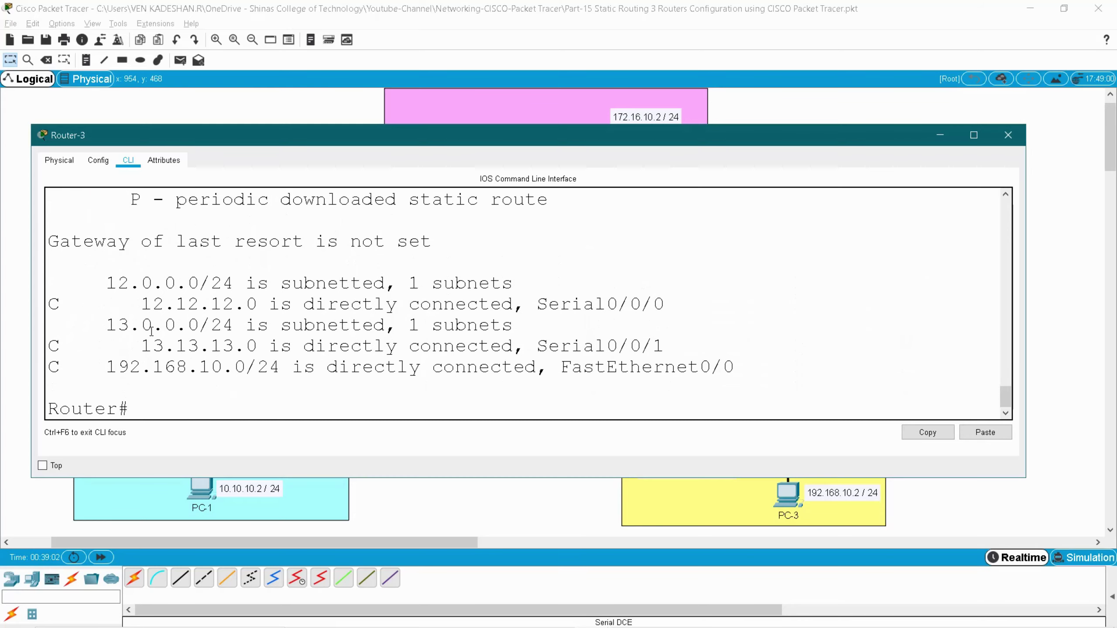
pyautogui.hotkey('alt', 'F4')
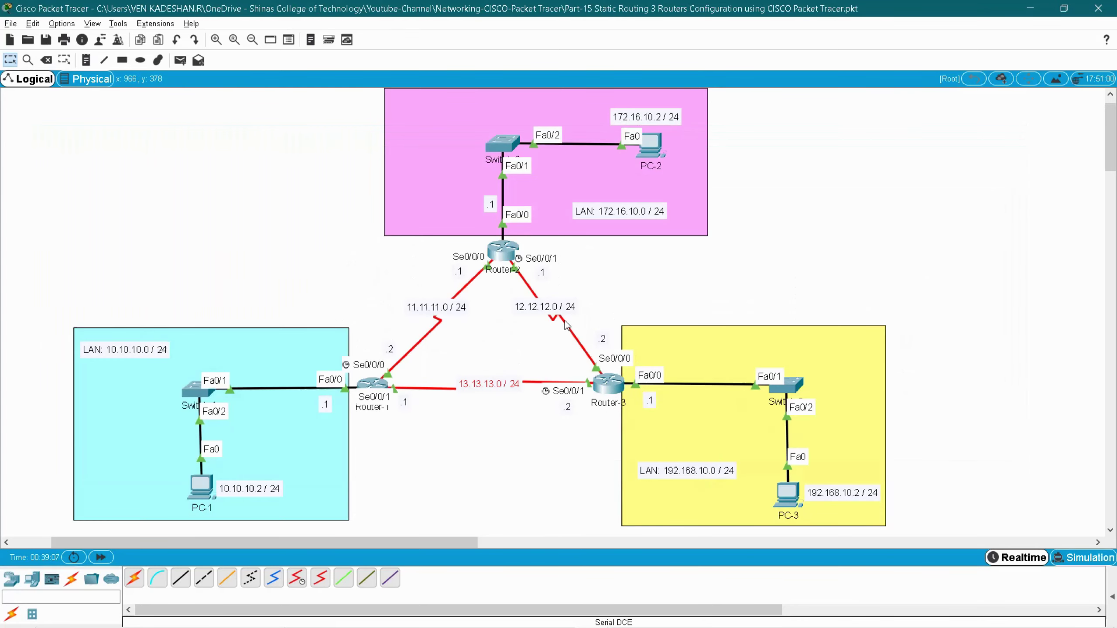
pyautogui.click(608, 385)
pyautogui.moveTo(101, 282); pyautogui.dragTo(258, 284)
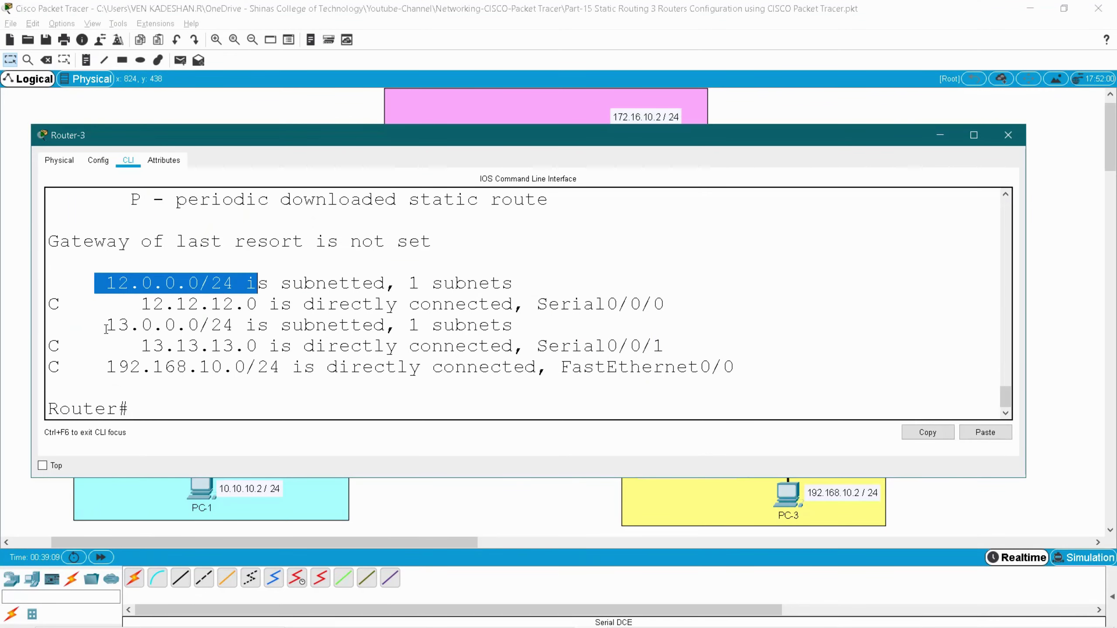
pyautogui.moveTo(105, 325); pyautogui.dragTo(167, 339)
pyautogui.moveTo(116, 368); pyautogui.dragTo(281, 367)
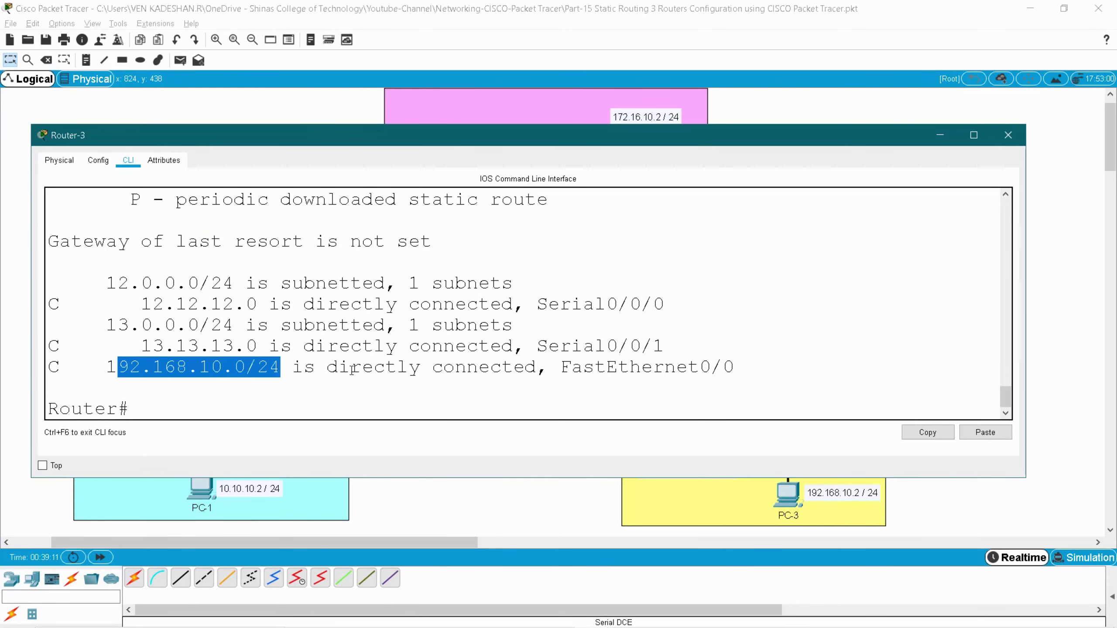
pyautogui.click(1008, 135)
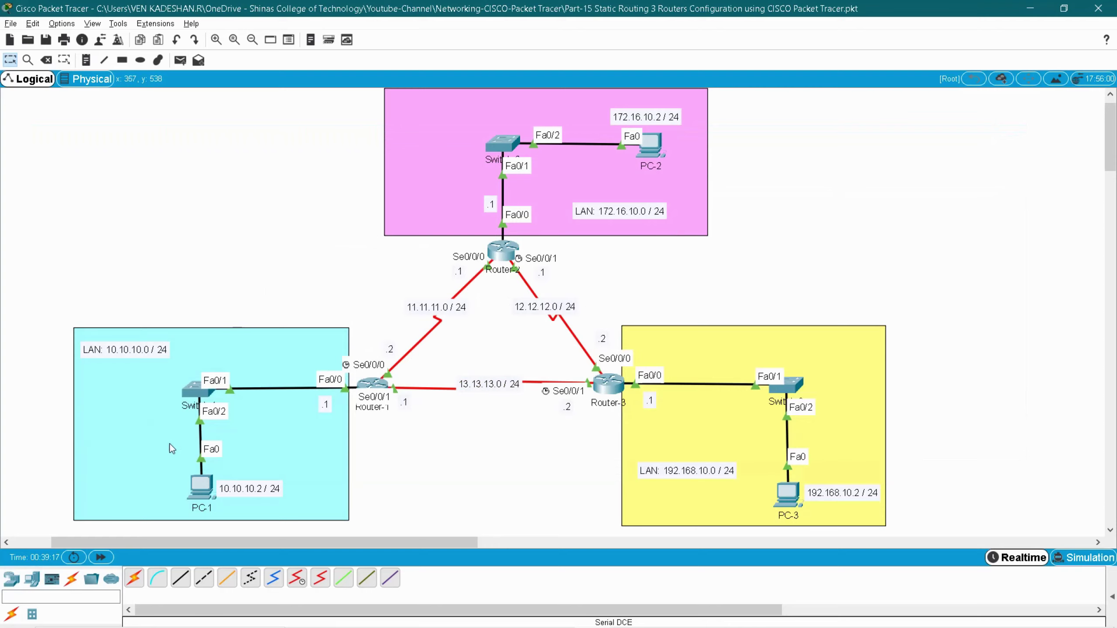
# Step: Open PC-1's Command Prompt, widen its window, and ping 10.10.10.1 and 11.11.11.1
pyautogui.click(201, 490)
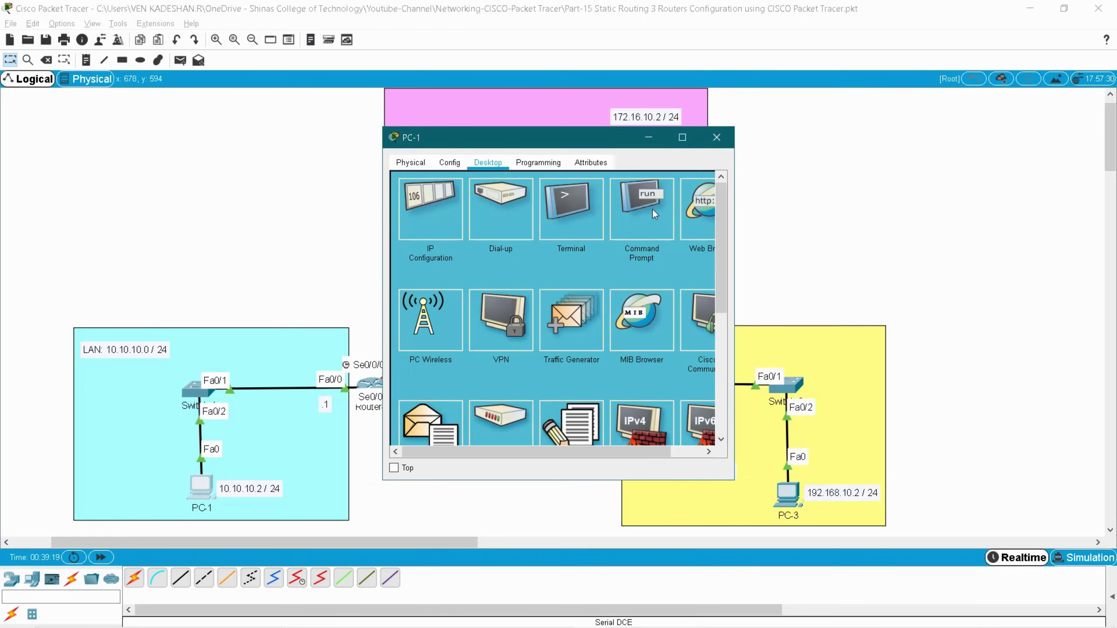
pyautogui.click(663, 228)
pyautogui.moveTo(734, 317); pyautogui.dragTo(1077, 317)
pyautogui.write('ping 10.')
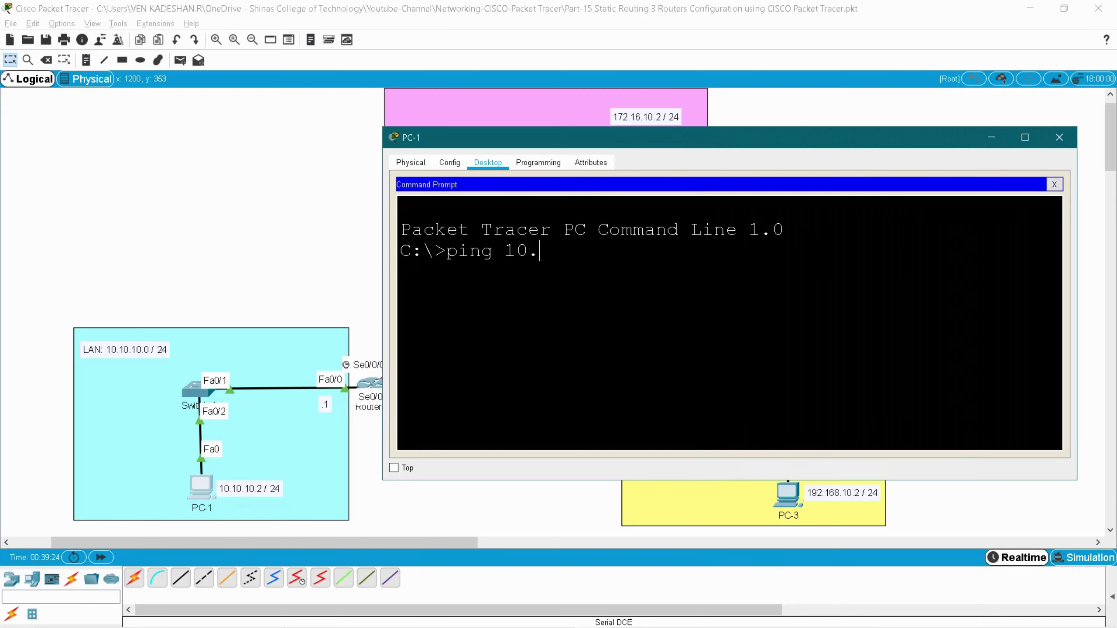
pyautogui.write('10.10.1')
pyautogui.press('Return')
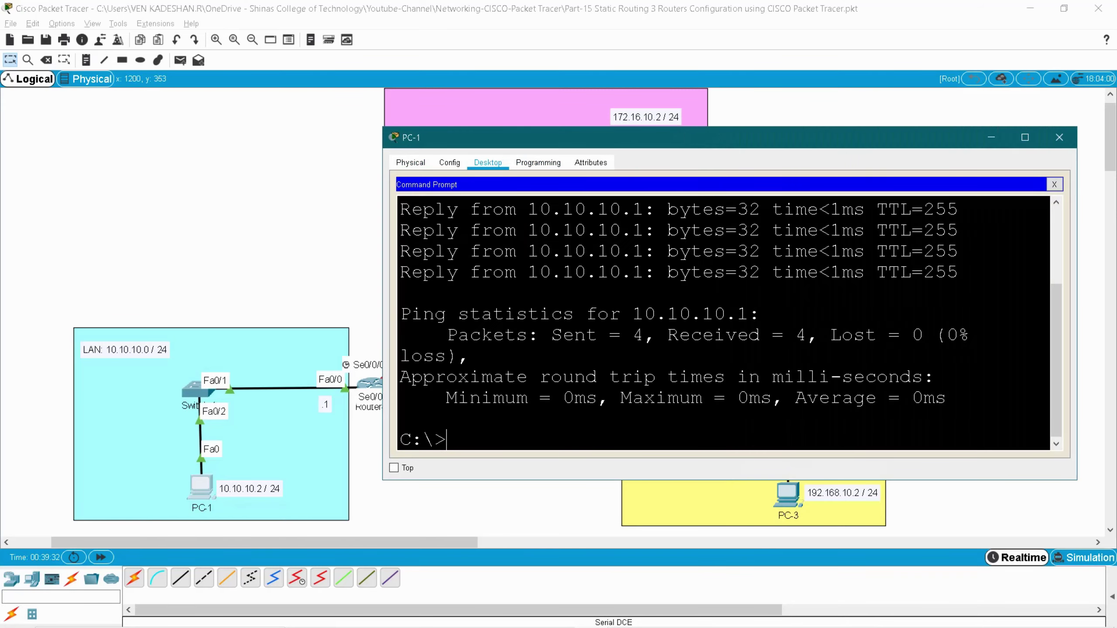
pyautogui.write('ping 11.11.11.1')
pyautogui.press('Return')
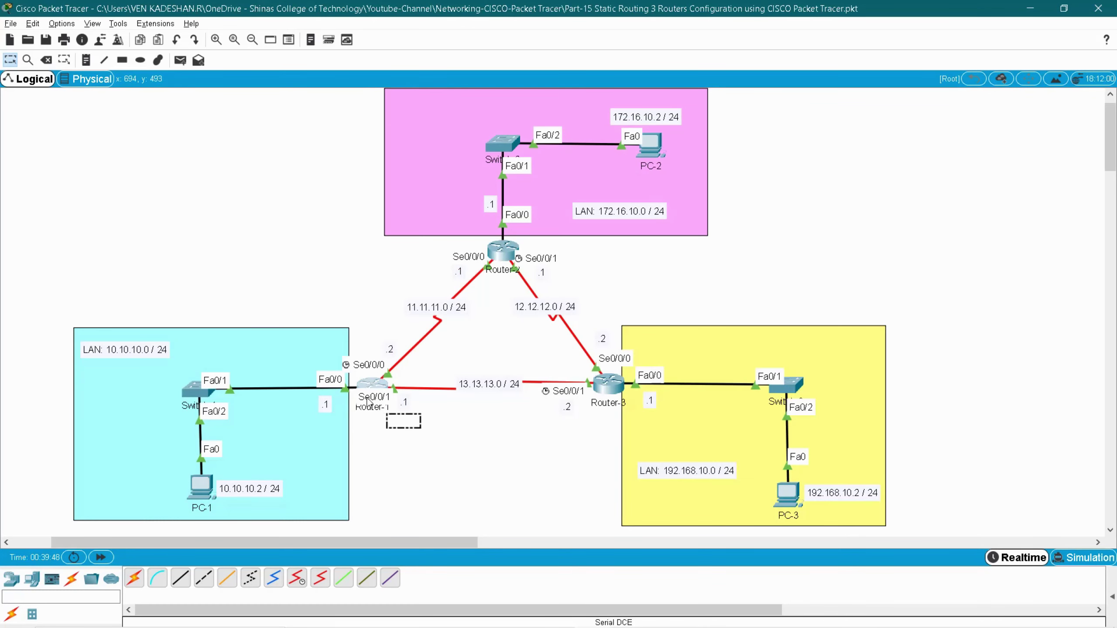
# Step: Review the links between the three routers in the topology and the directly connected networks in Router-1's routing table
pyautogui.moveTo(421, 427); pyautogui.dragTo(340, 359)
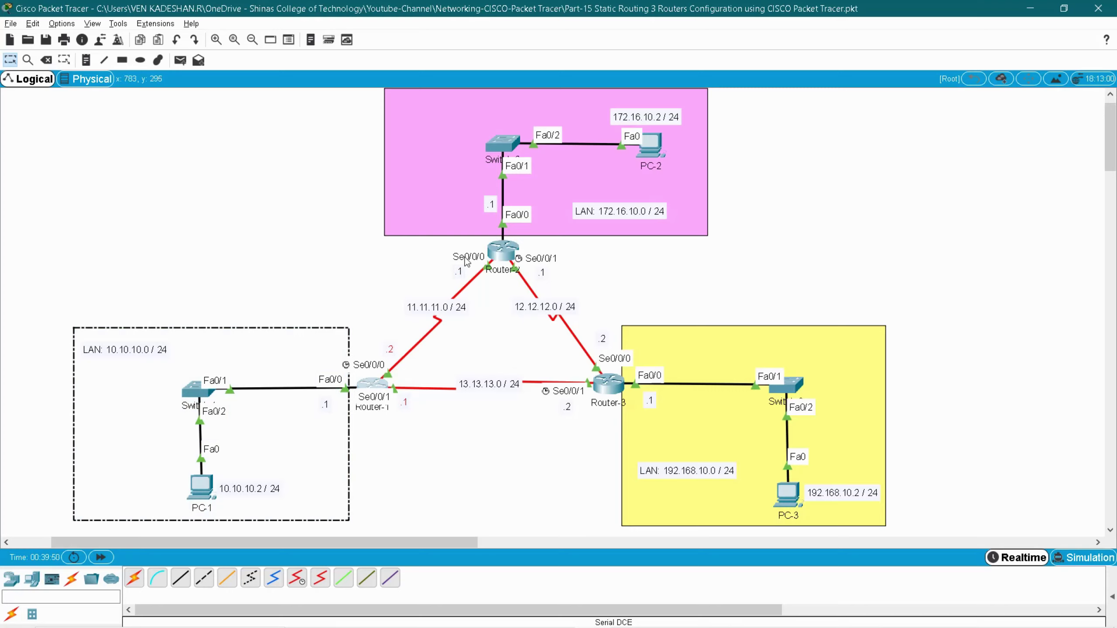
pyautogui.click(353, 307)
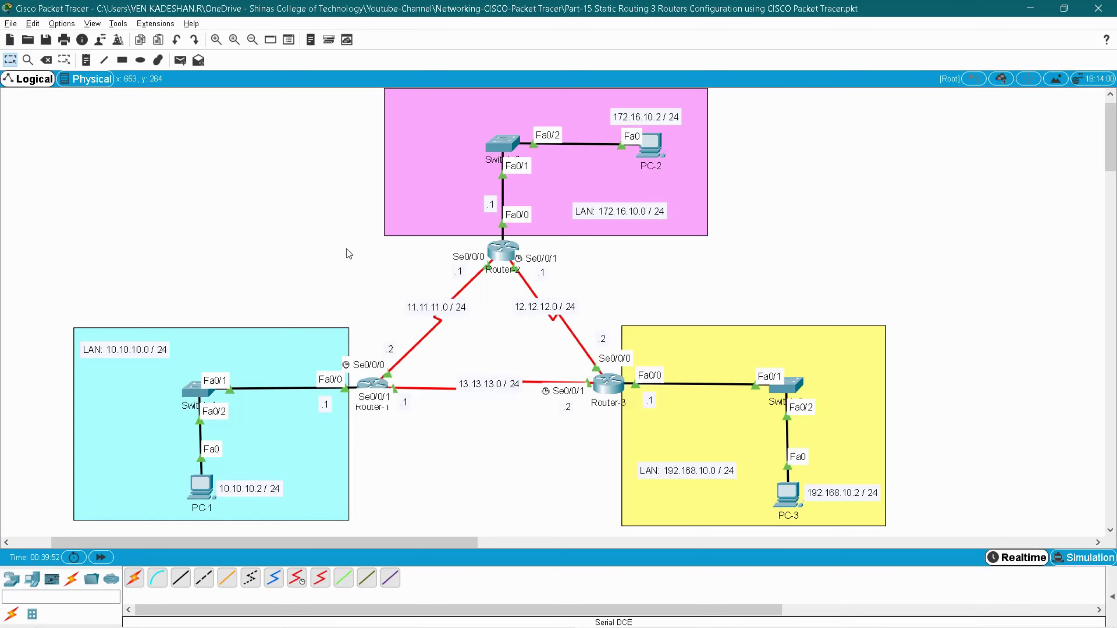
pyautogui.moveTo(337, 242); pyautogui.dragTo(647, 429)
pyautogui.click(562, 438)
pyautogui.click(371, 383)
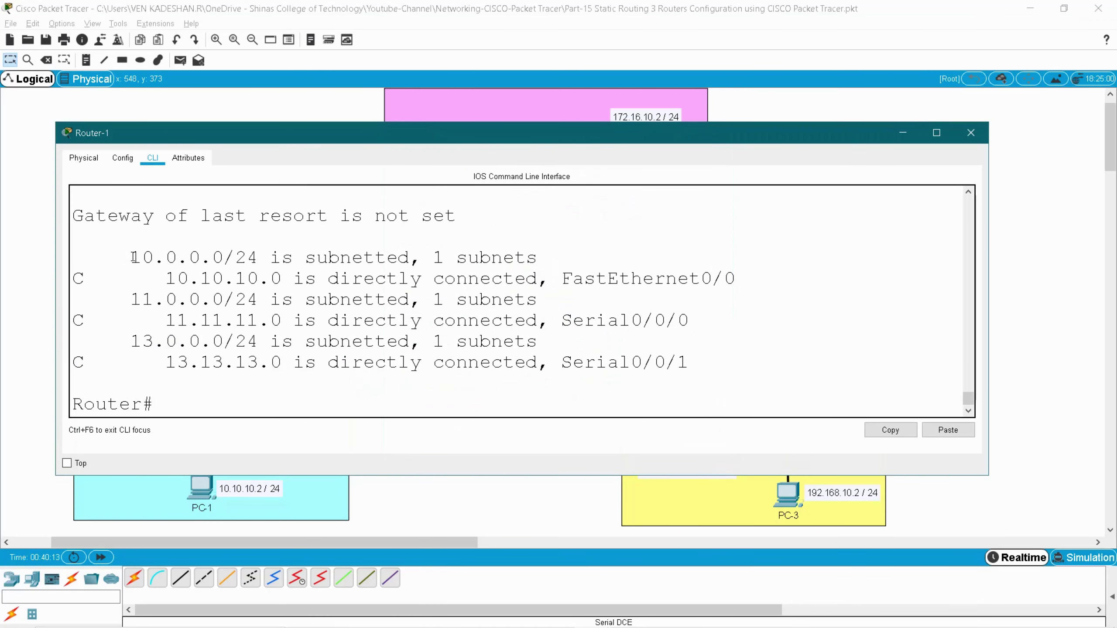
pyautogui.moveTo(132, 256); pyautogui.dragTo(193, 256)
pyautogui.moveTo(131, 299); pyautogui.dragTo(178, 299)
pyautogui.click(131, 341)
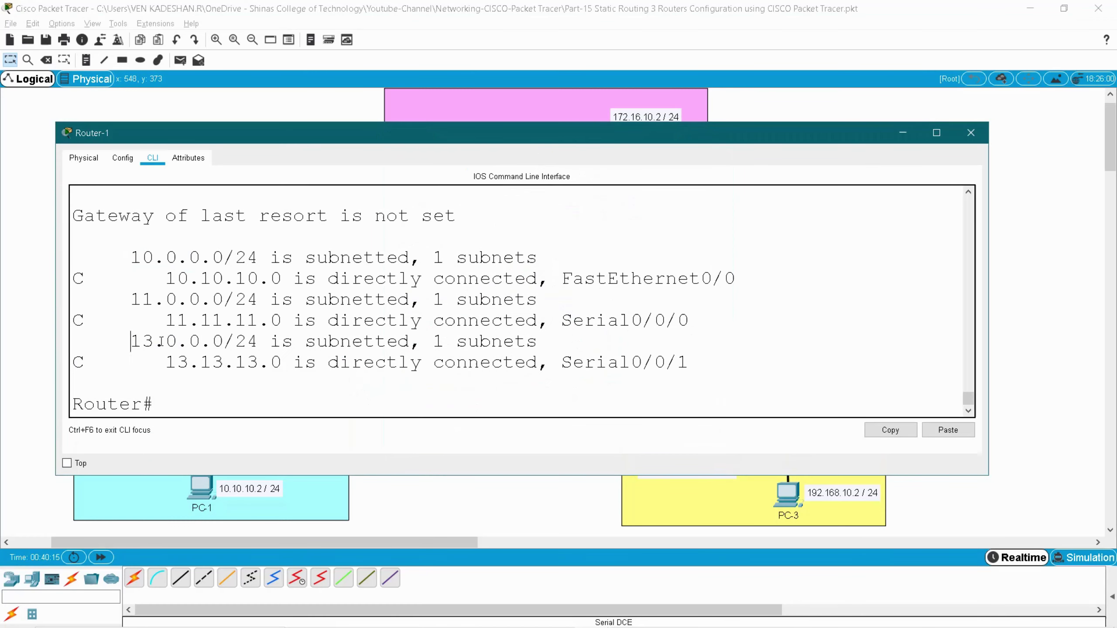
pyautogui.moveTo(158, 342); pyautogui.dragTo(178, 341)
pyautogui.click(970, 133)
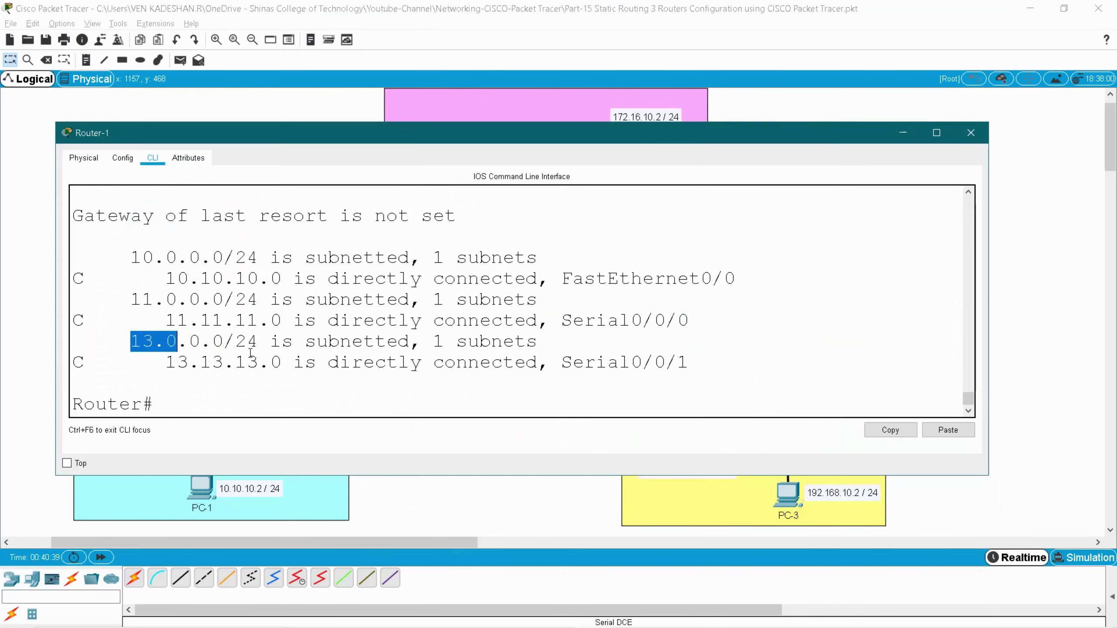
# Step: In Router-1's global configuration mode, add a static route to 172.16.10.0 255.255.255.0 via next hop 11.11.11.1
pyautogui.write('conf t')
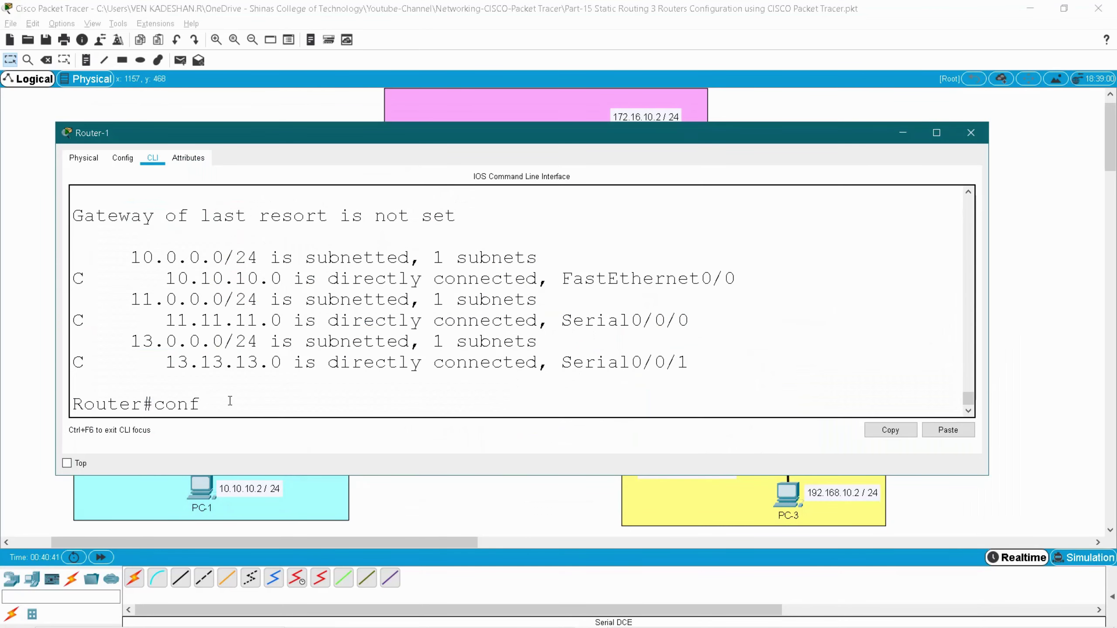
pyautogui.press('Return')
pyautogui.write('ip route')
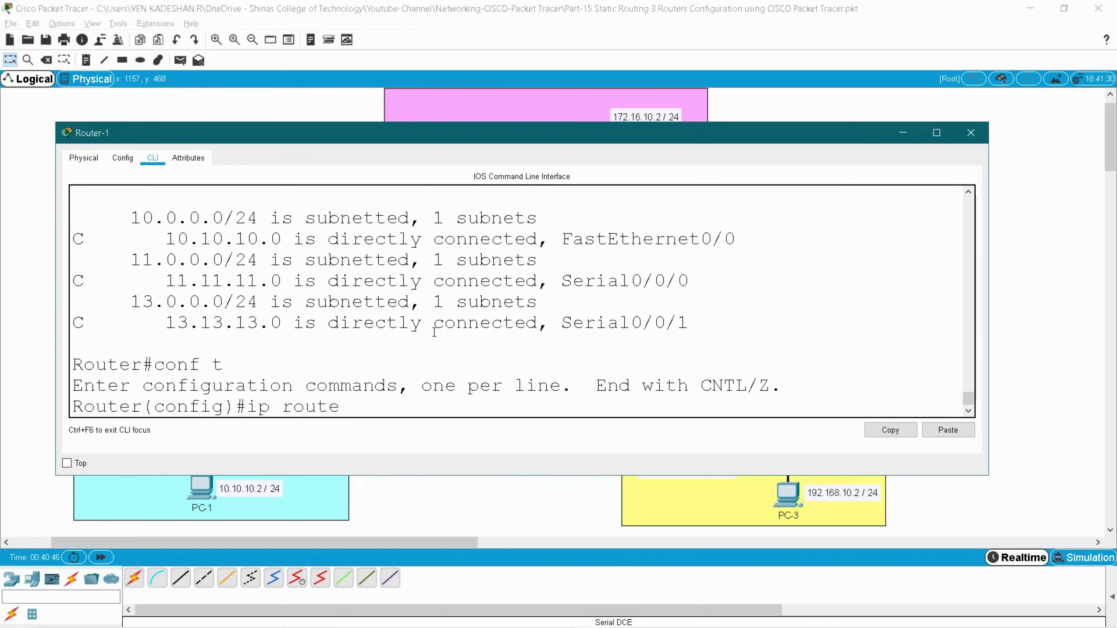
pyautogui.write(' 172.16.10.0')
pyautogui.hotkey('alt', 'Tab')
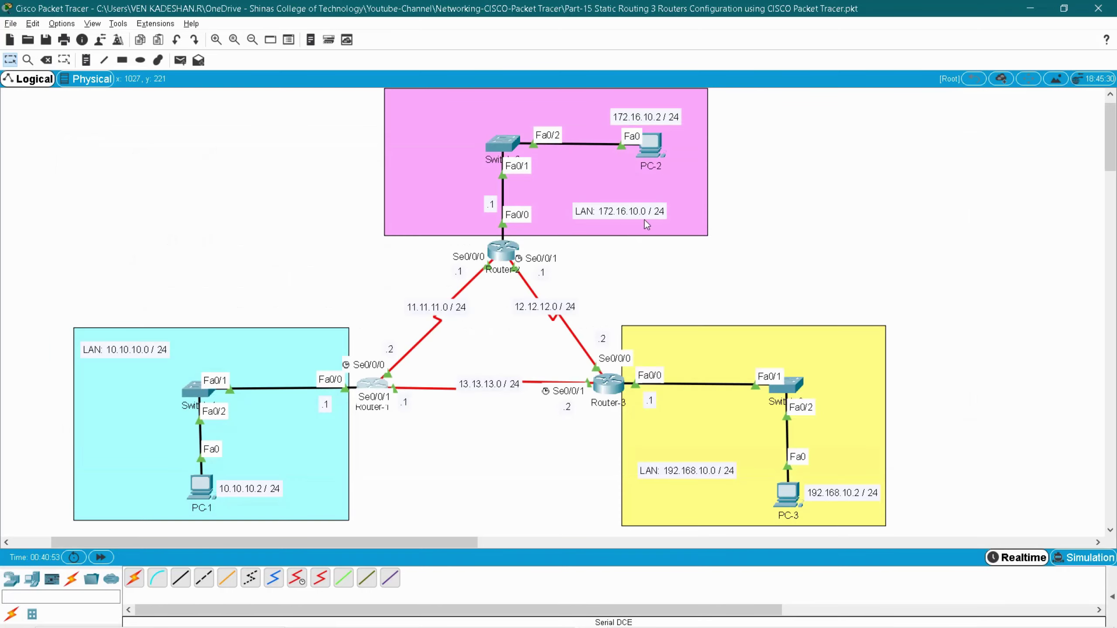
pyautogui.hotkey('alt', 'Tab')
pyautogui.write('25')
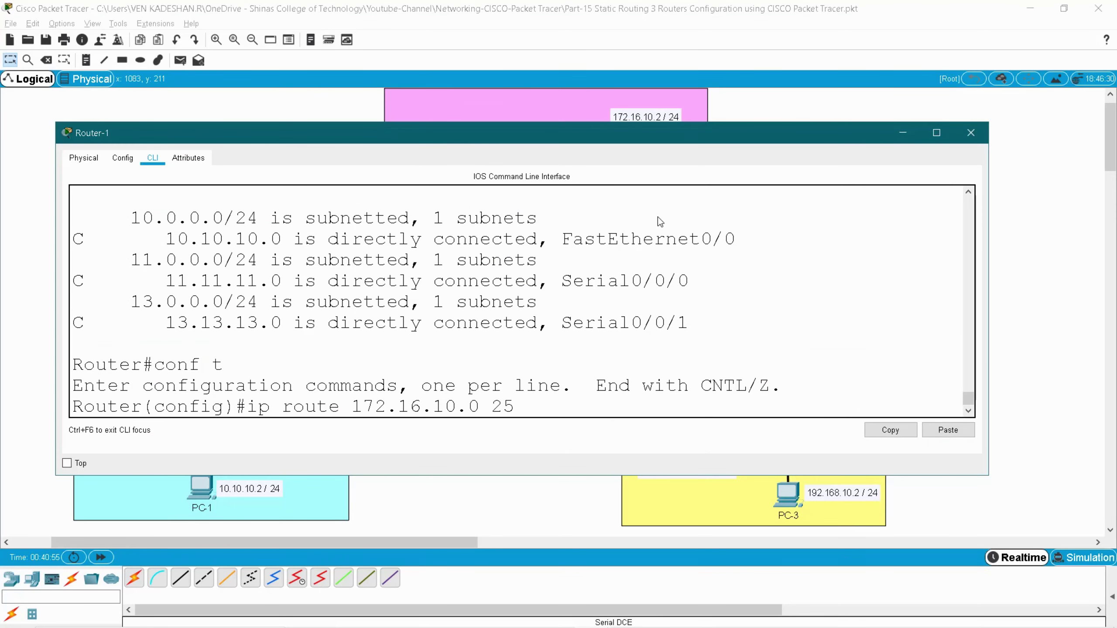
pyautogui.write('5.255.255')
pyautogui.hotkey('alt', 'Tab')
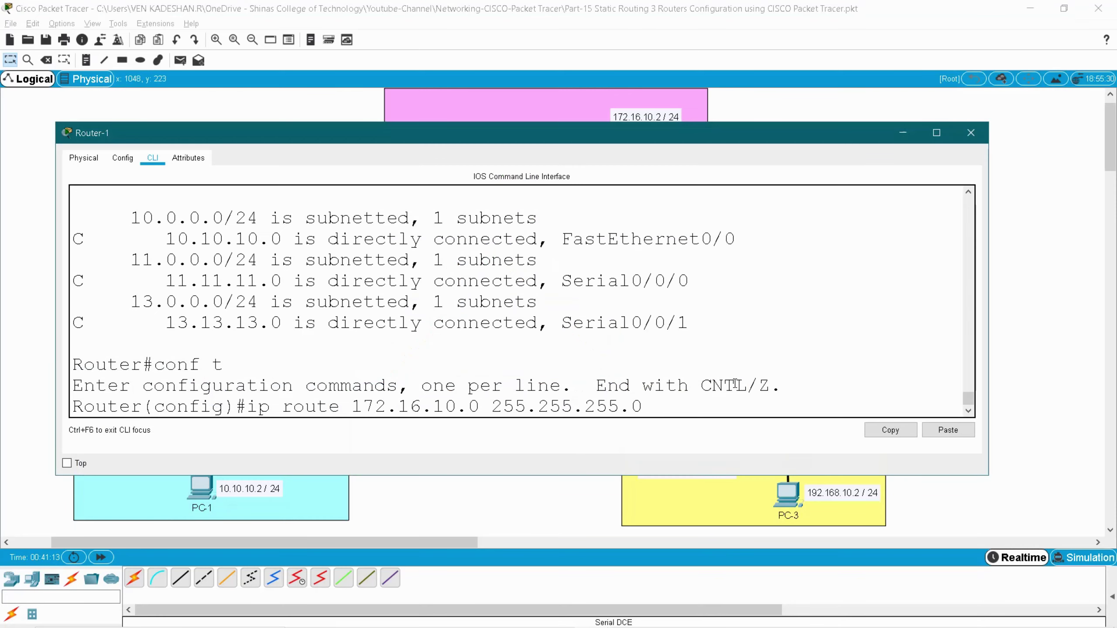
pyautogui.write('11.11.11.')
pyautogui.write('1')
pyautogui.press('Return')
# Step: Add a static route on Router-1 to 192.168.10.0 255.255.255.0 via next hop 13.13.13.2 and end configuration mode
pyautogui.write('ip route 19')
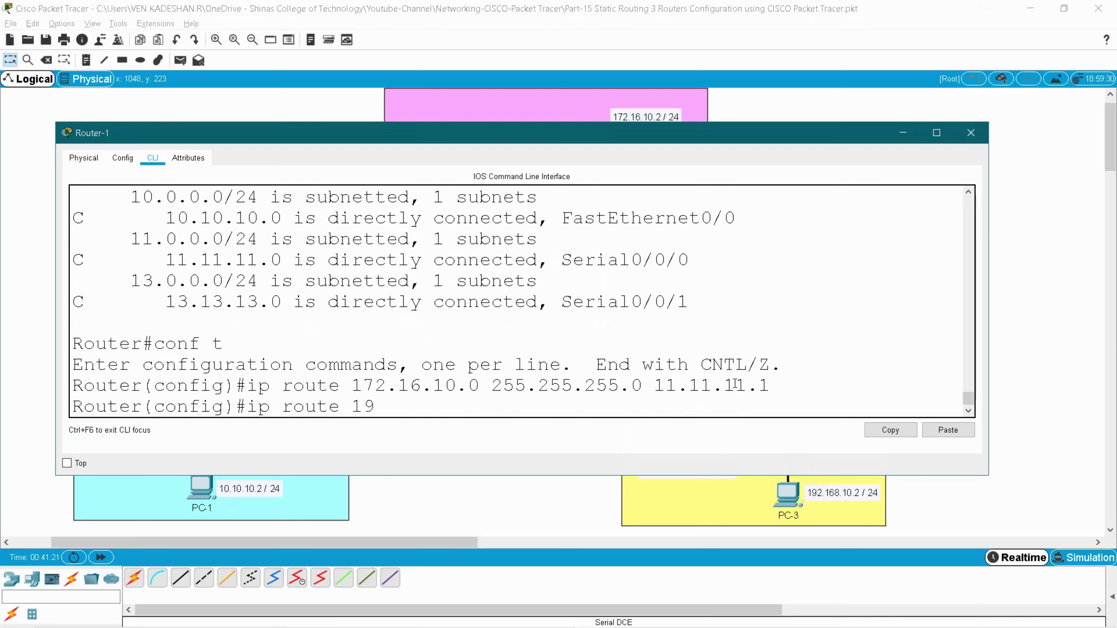
pyautogui.write('2.168.10.0 255.255')
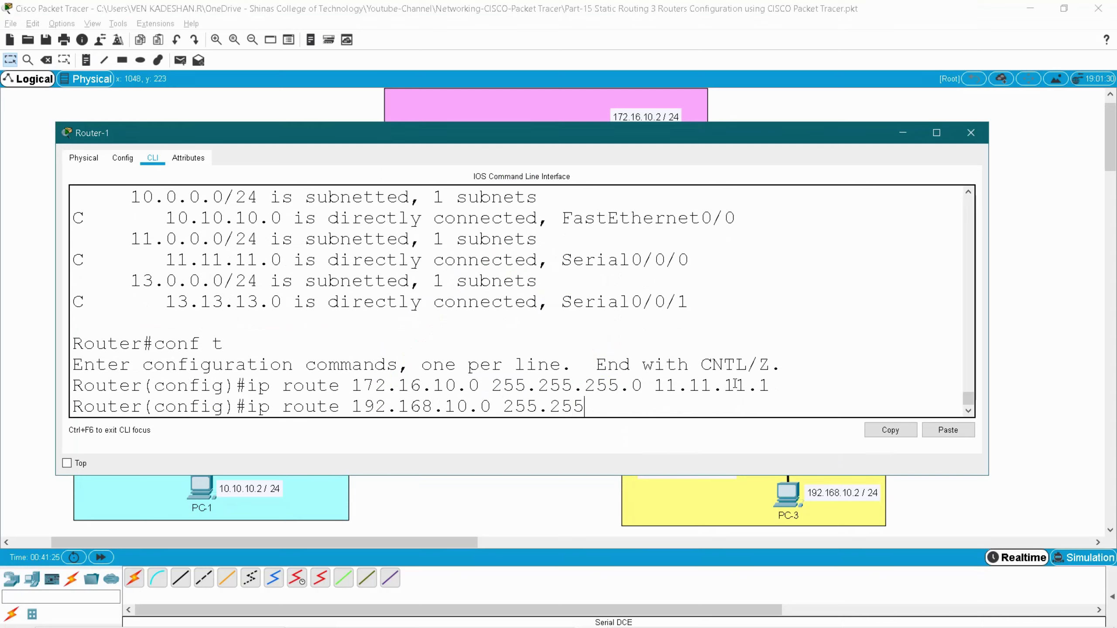
pyautogui.write('.255.0')
pyautogui.click(1007, 513)
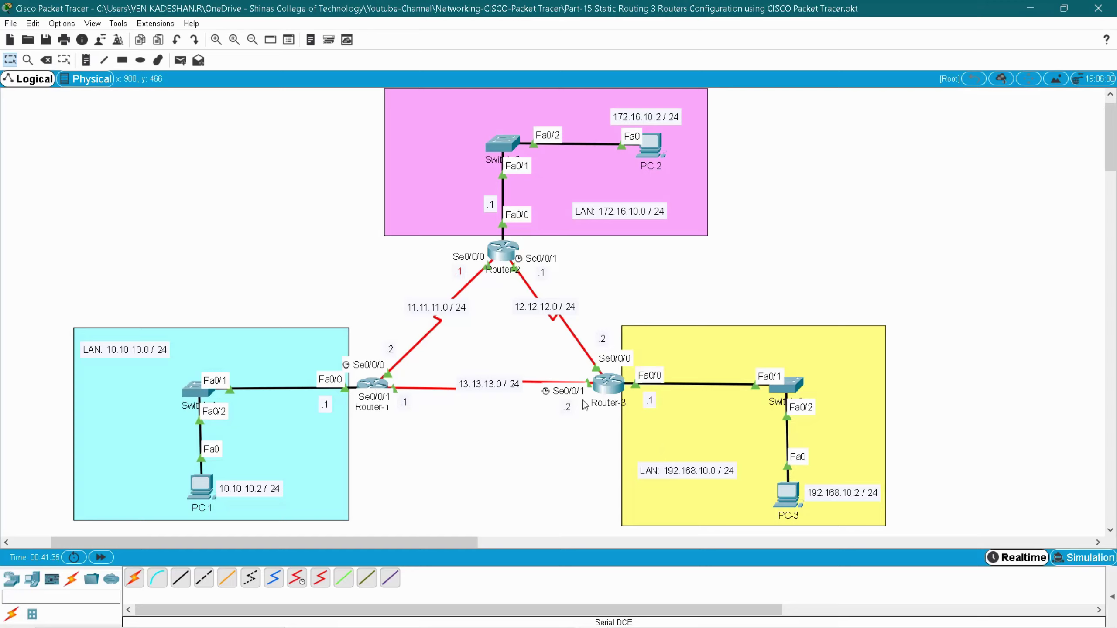
pyautogui.click(571, 414)
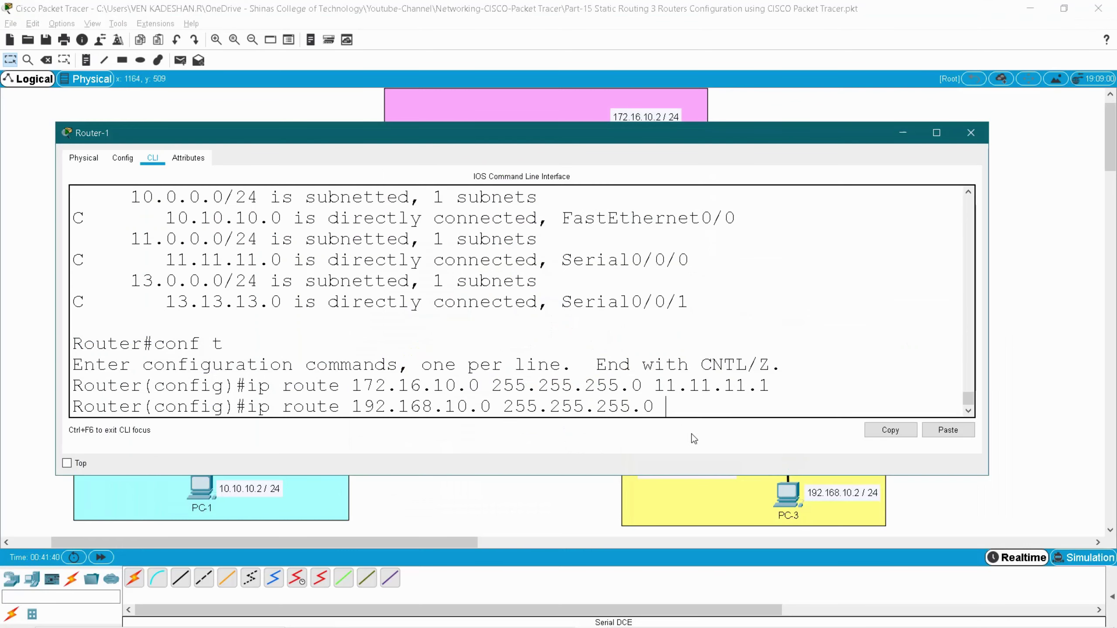
pyautogui.write('.13.2')
pyautogui.press('Return')
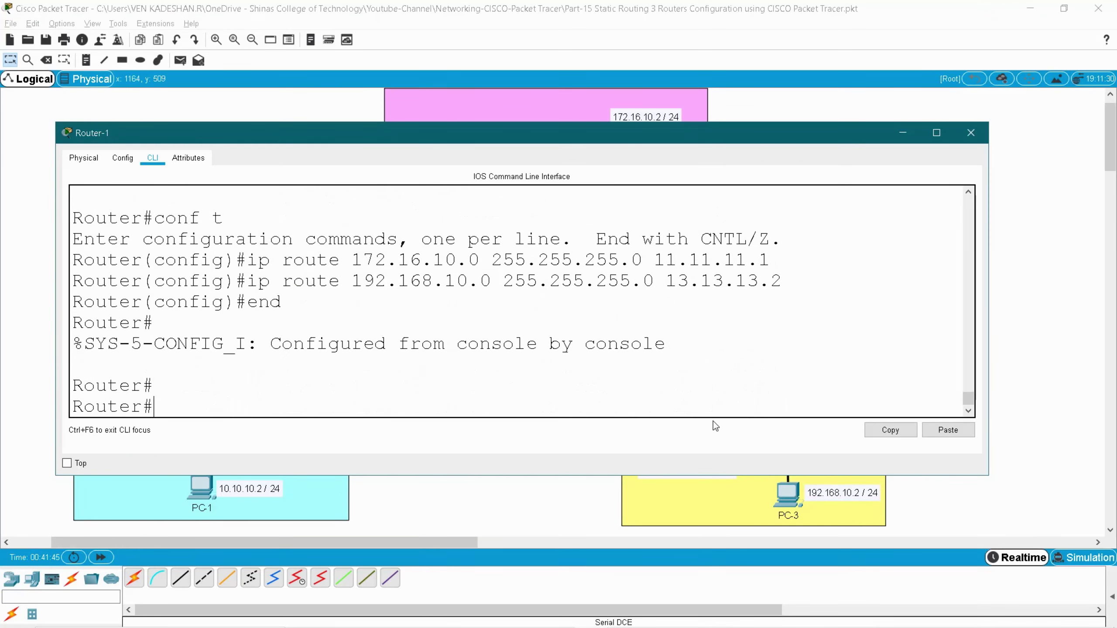
# Step: Save Router-1's running configuration with the wr command
pyautogui.write('wr')
pyautogui.press('Return')
pyautogui.press('Return')
# Step: Run sh ip route on Router-1, examine the static and connected routes, and close the router window
pyautogui.write('sh ip route')
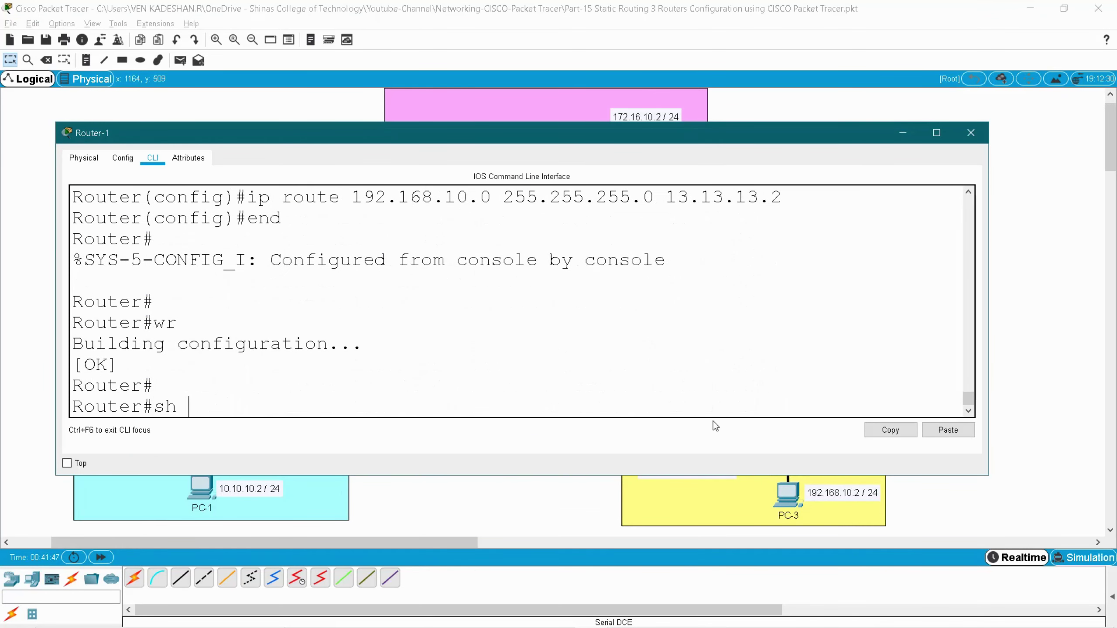
pyautogui.press('Return')
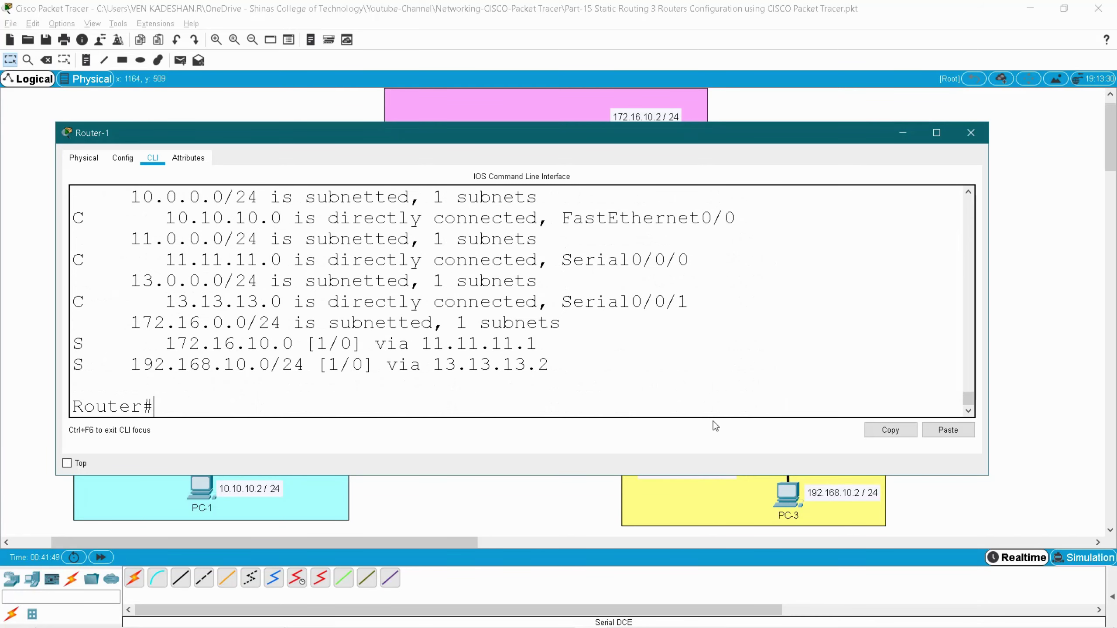
pyautogui.moveTo(78, 343); pyautogui.dragTo(582, 363)
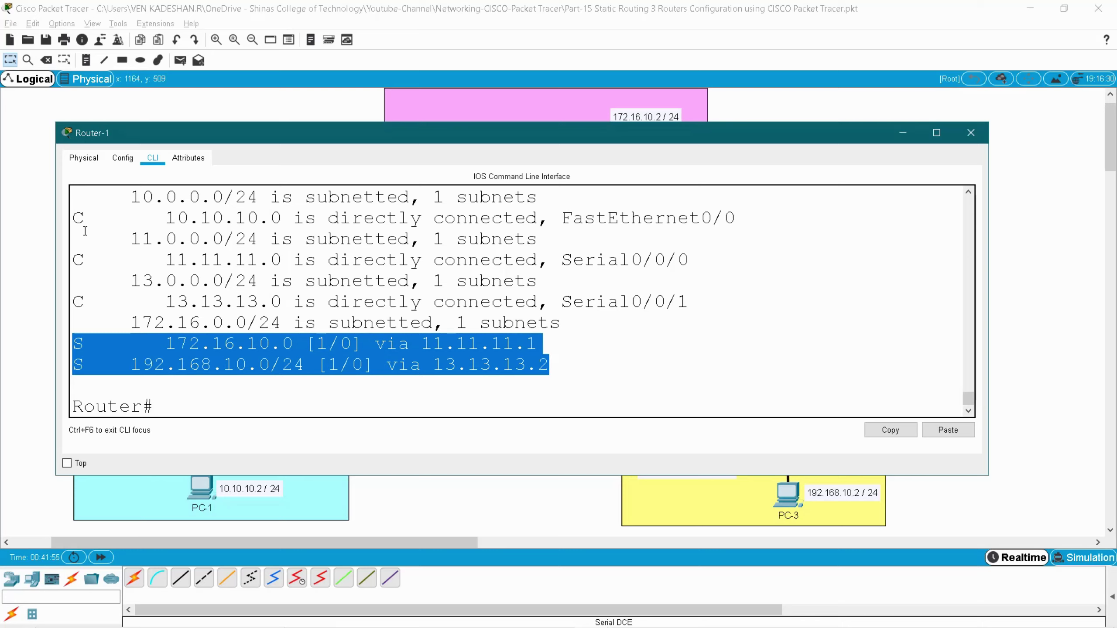
pyautogui.moveTo(77, 218); pyautogui.dragTo(522, 391)
pyautogui.click(970, 132)
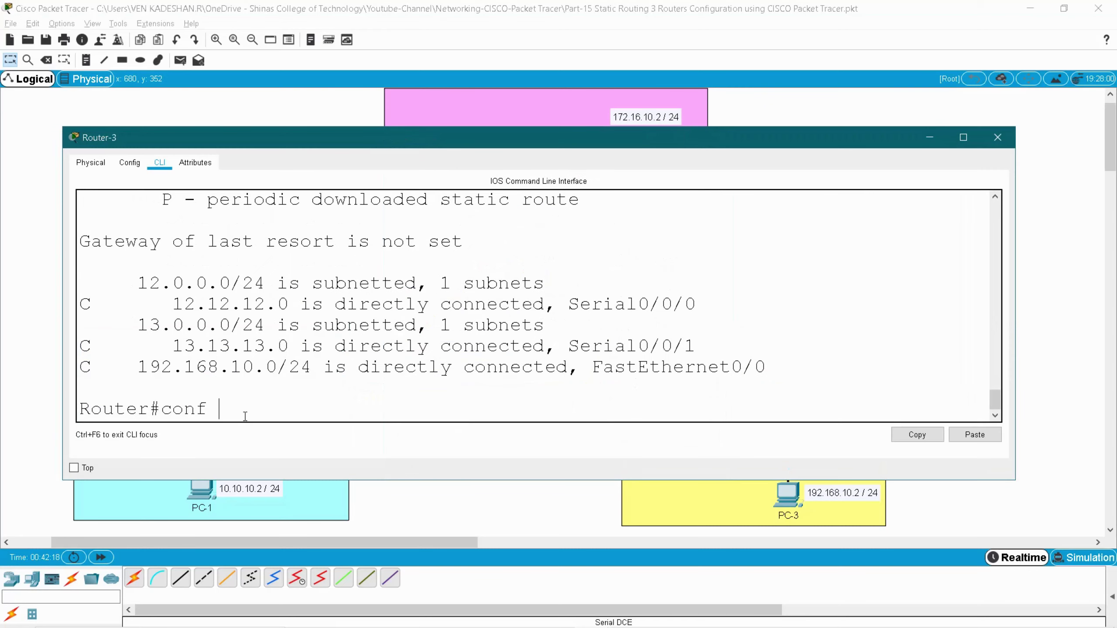
# Step: In Router-3's global configuration mode, add a static route to 10.10.10.0 255.255.255.0 via next hop 13.13.13.1
pyautogui.write('t')
pyautogui.press('Return')
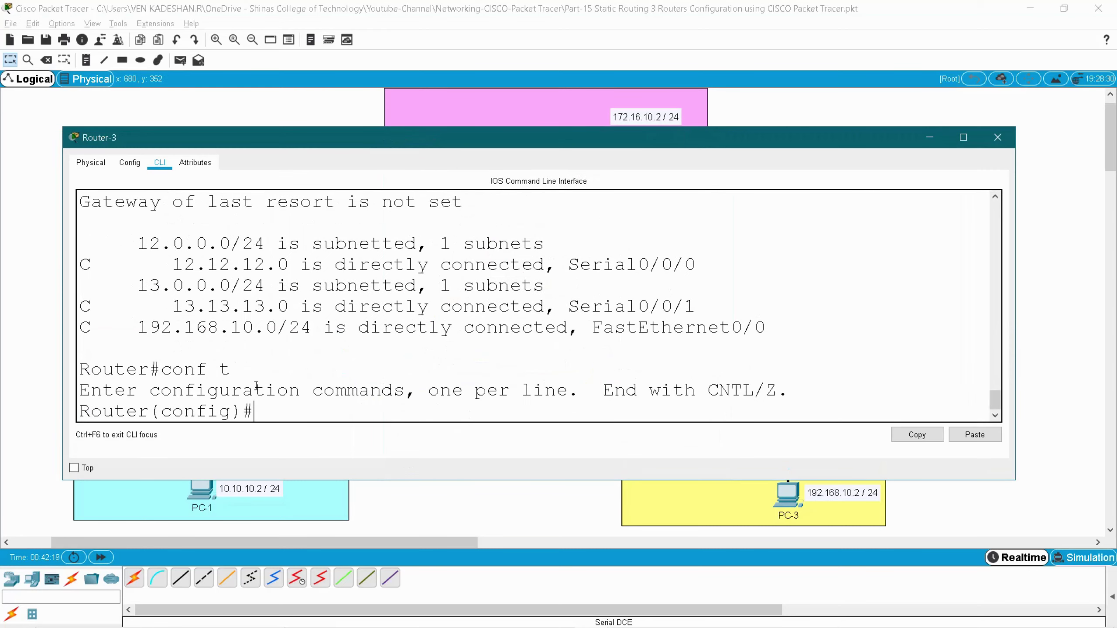
pyautogui.moveTo(138, 243); pyautogui.dragTo(166, 245)
pyautogui.moveTo(140, 283); pyautogui.dragTo(162, 285)
pyautogui.moveTo(137, 326); pyautogui.dragTo(254, 328)
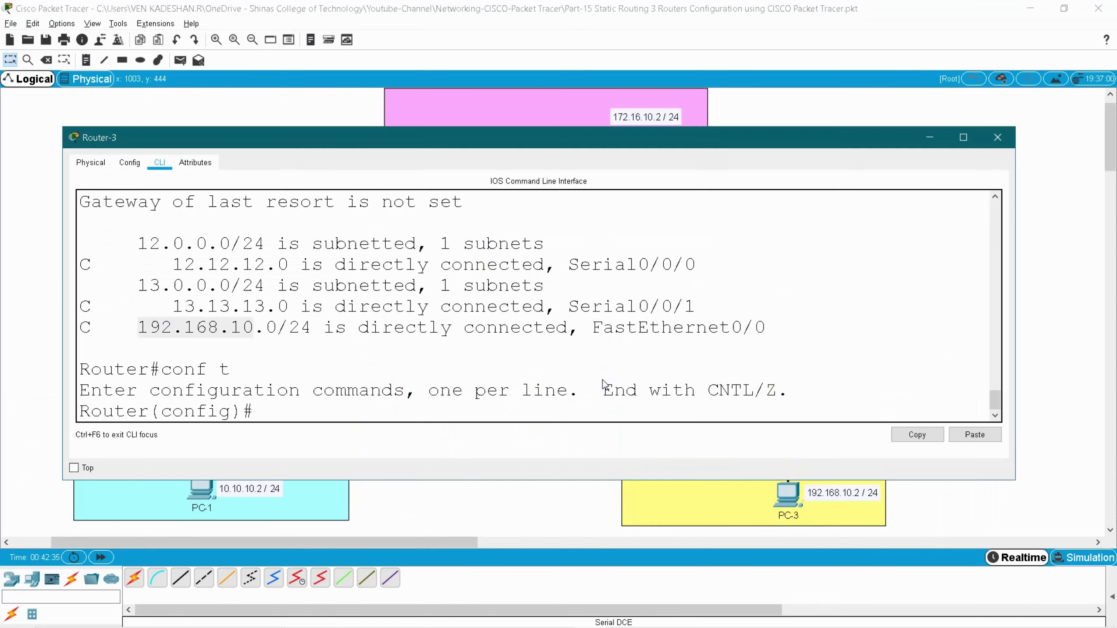
pyautogui.write('ip rout')
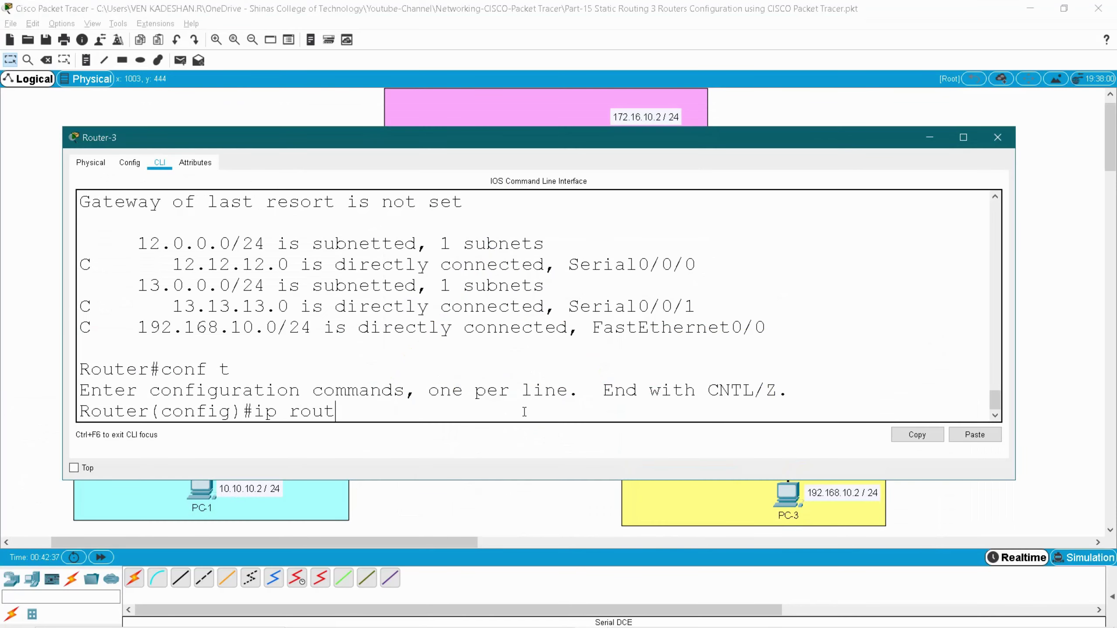
pyautogui.write('e 10.10.10.0 255.255.255.0')
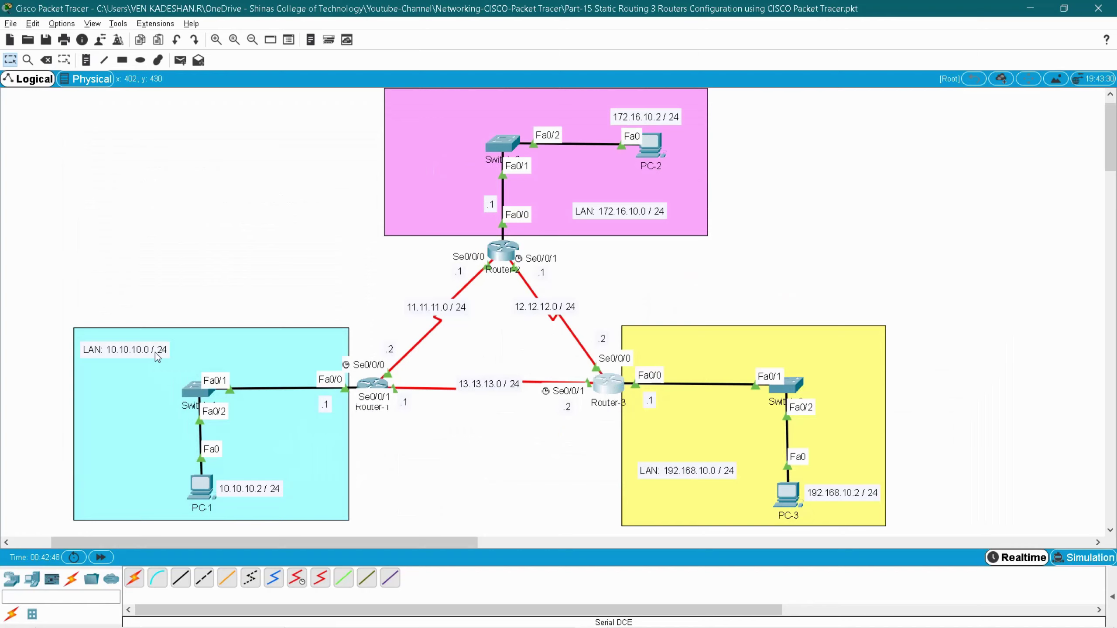
pyautogui.moveTo(440, 426); pyautogui.dragTo(383, 396)
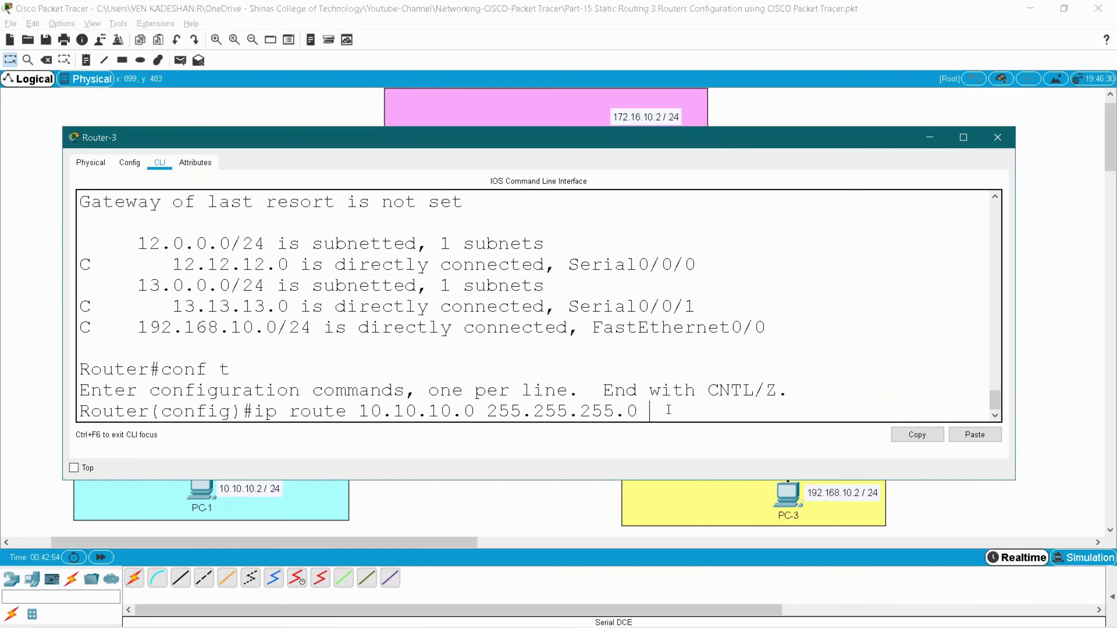
pyautogui.write('13.13.13.13.')
pyautogui.press('Return')
# Step: Add a static route on Router-3 to 172.16.10.0 255.255.255.0 via next hop 12.12.12.1, checking the link addresses in the topology
pyautogui.write('ip')
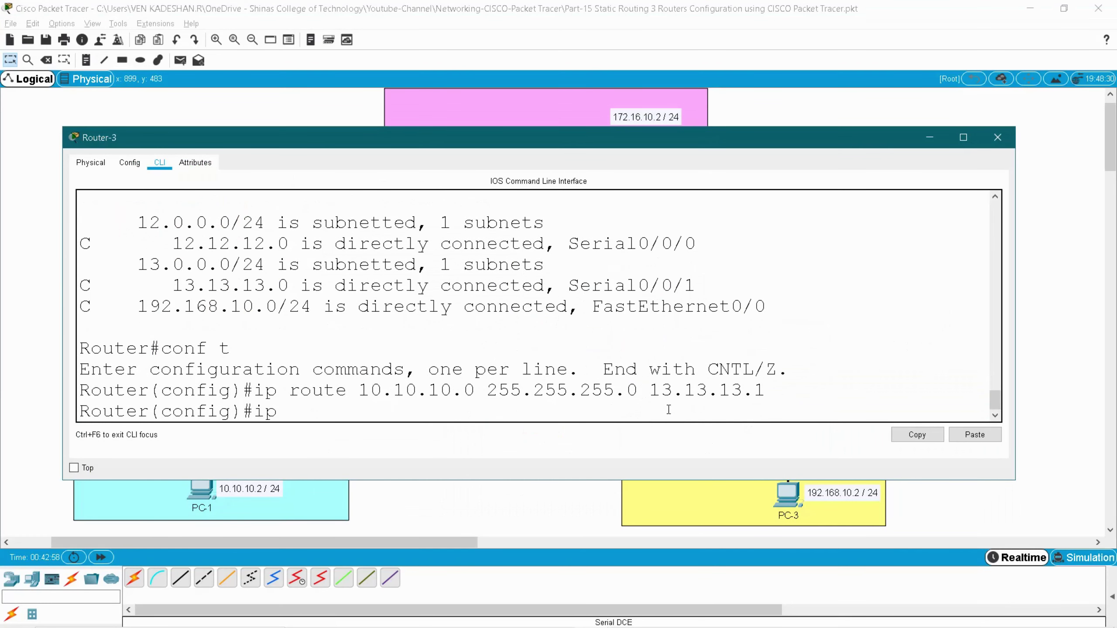
pyautogui.write(' route 172.16.10.0 255.')
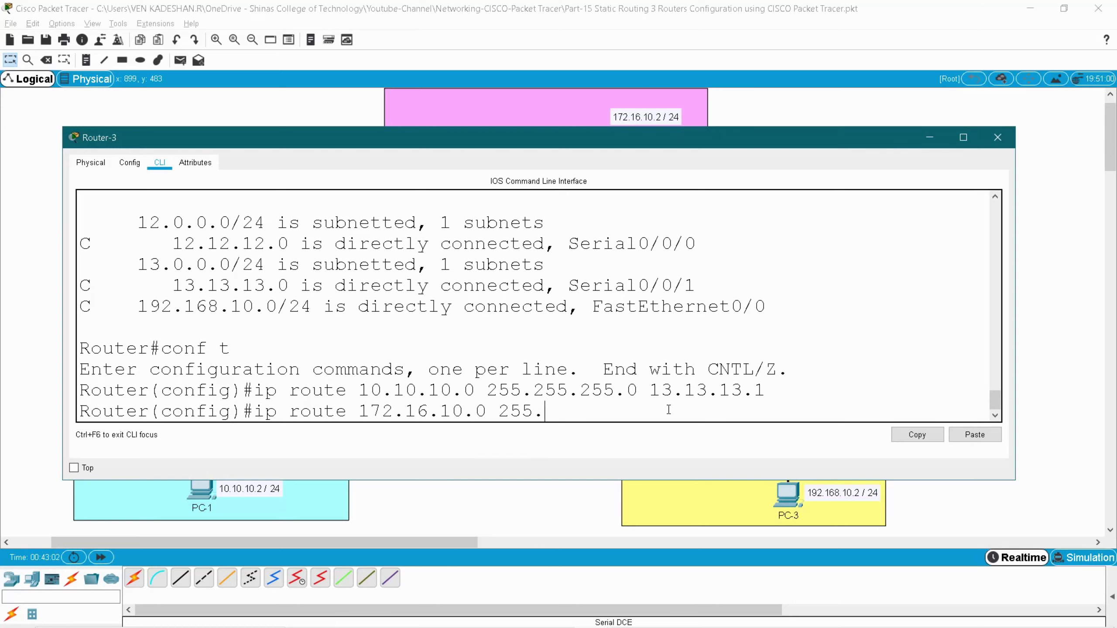
pyautogui.write('255.255.0')
pyautogui.hotkey('alt', 'Tab')
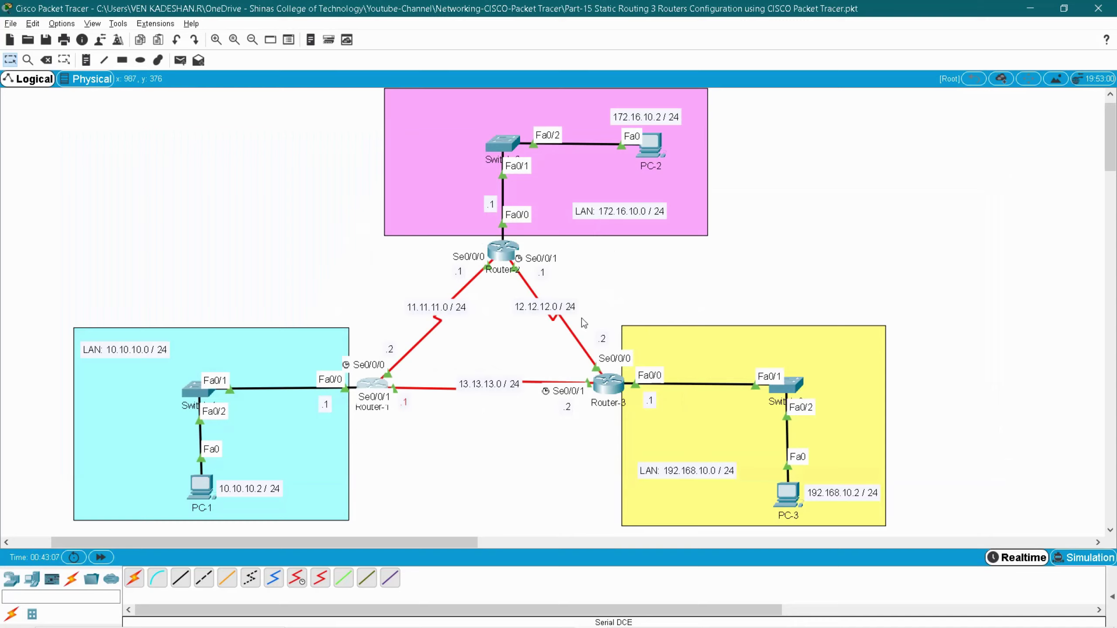
pyautogui.click(526, 259)
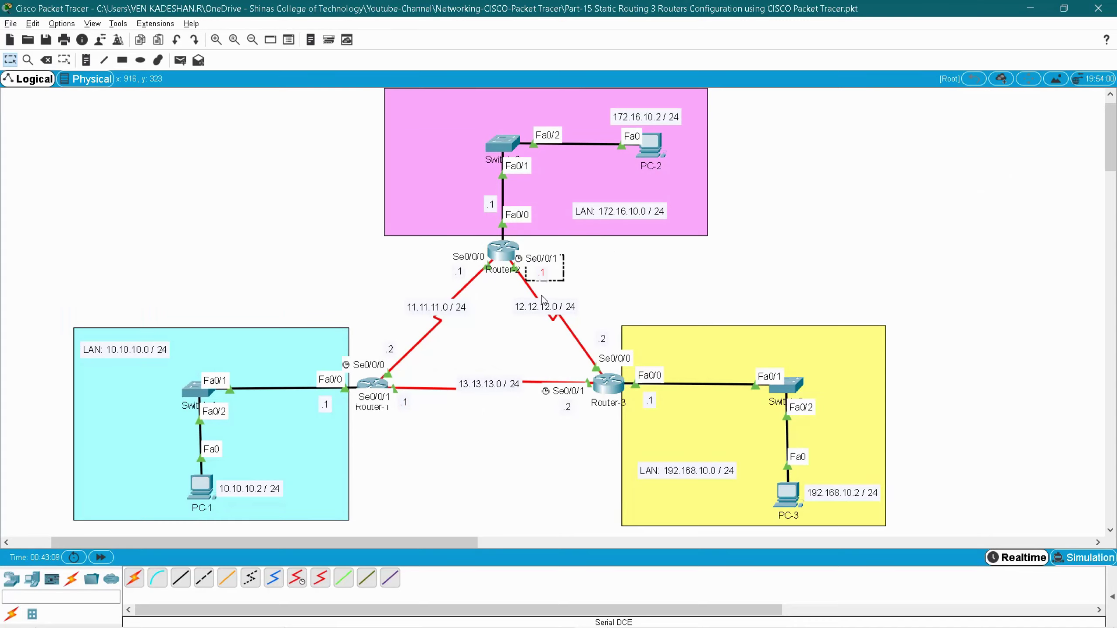
pyautogui.click(552, 313)
pyautogui.hotkey('alt', 'Tab')
pyautogui.write('12.12.12.1')
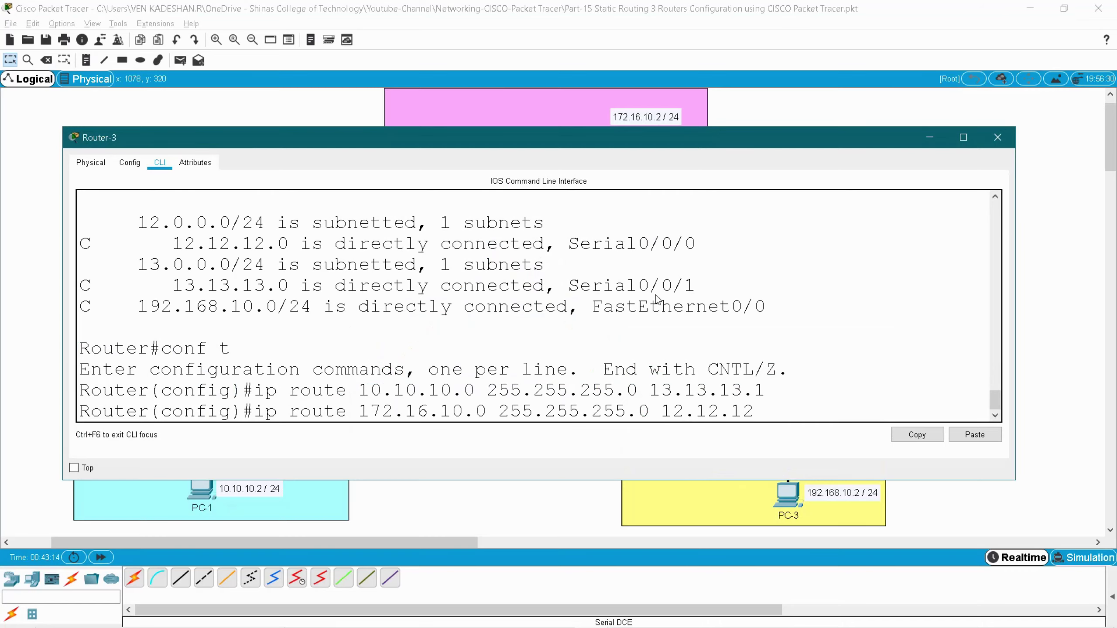
pyautogui.press('Return')
# Step: End configuration mode on Router-3 and save its configuration with the wr command
pyautogui.write('end')
pyautogui.press('Return')
pyautogui.press('Return')
pyautogui.write('wr')
pyautogui.press('Return')
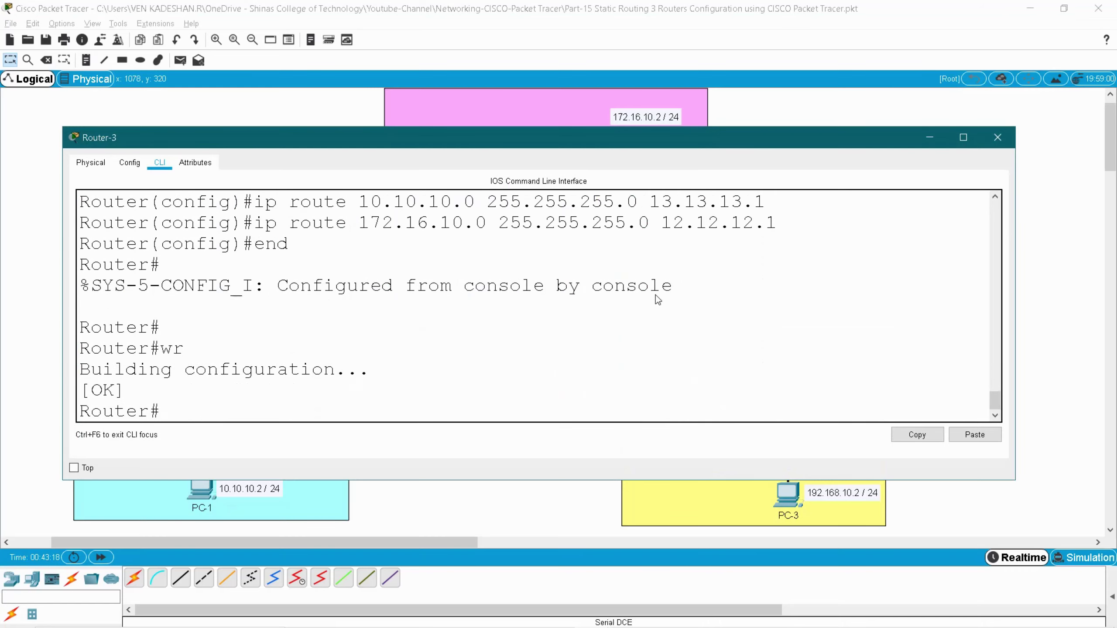
# Step: Run show ip route on Router-3, examine the static routes and their next hops, and close the router window
pyautogui.press('Return')
pyautogui.write('sh')
pyautogui.press('Tab')
pyautogui.write('ip')
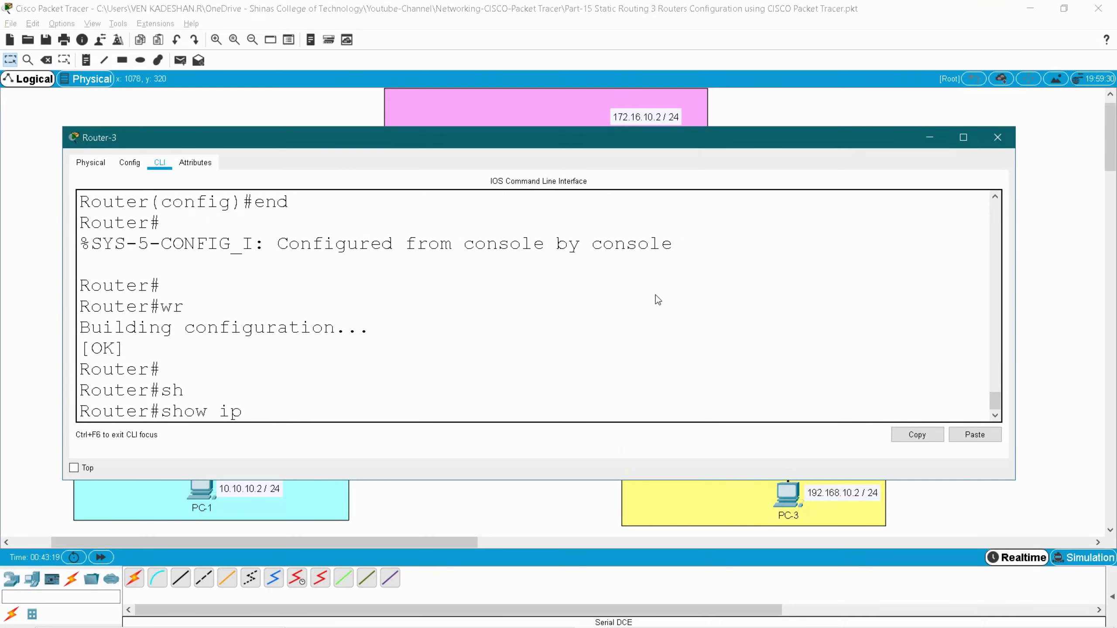
pyautogui.write(' rou')
pyautogui.press('Tab')
pyautogui.press('Return')
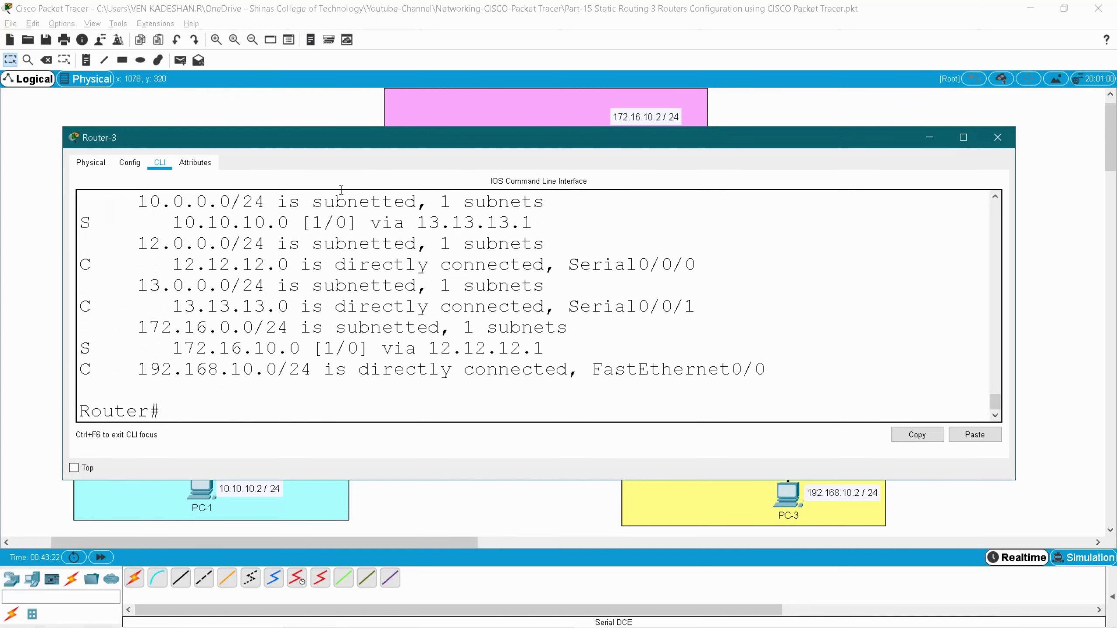
pyautogui.moveTo(81, 222); pyautogui.dragTo(289, 222)
pyautogui.click(85, 348)
pyautogui.moveTo(85, 348); pyautogui.dragTo(313, 350)
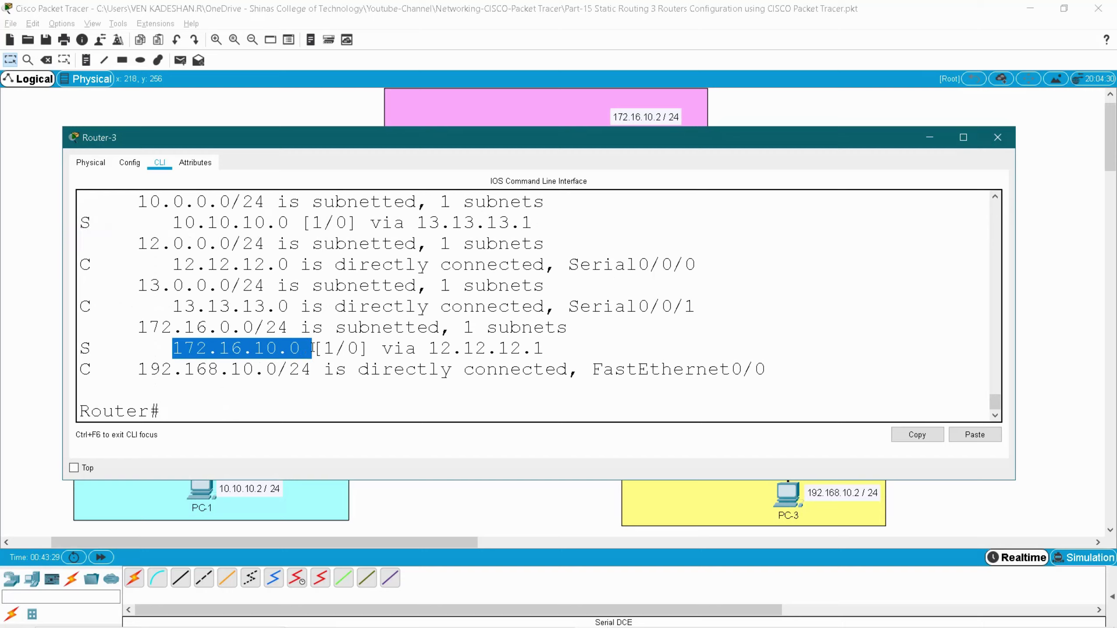
pyautogui.moveTo(430, 348); pyautogui.dragTo(551, 348)
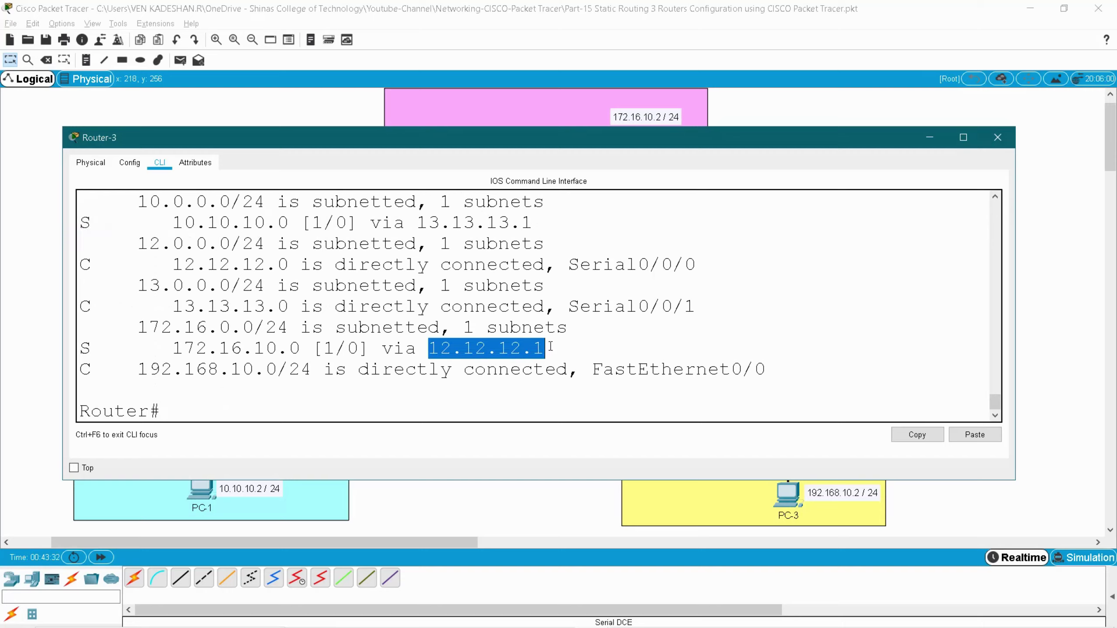
pyautogui.moveTo(418, 222); pyautogui.dragTo(537, 225)
pyautogui.click(997, 138)
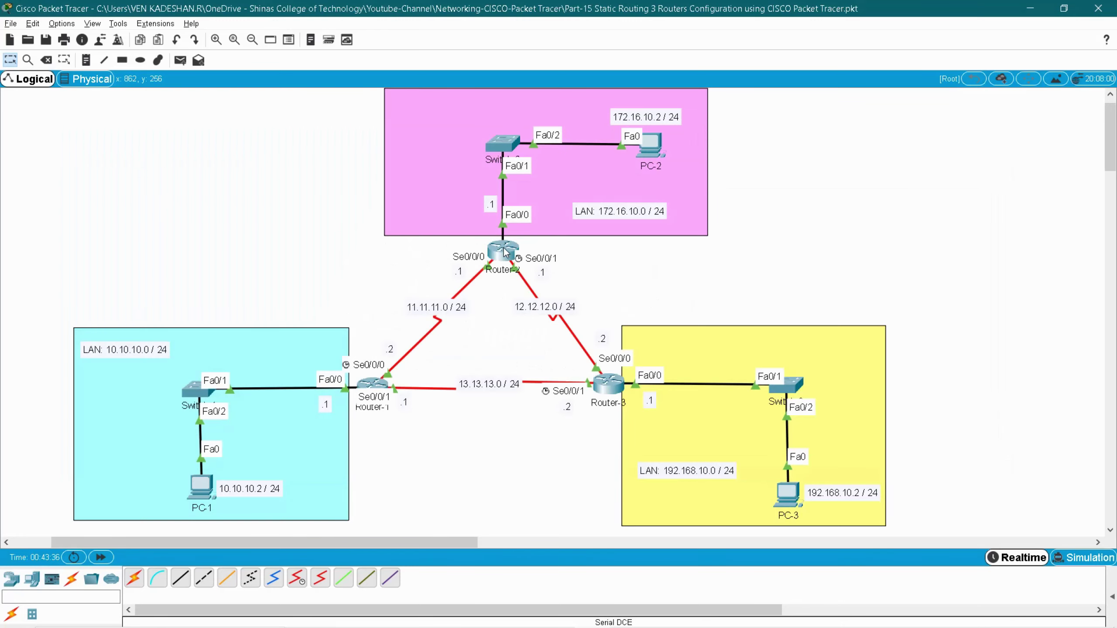
# Step: Examine Router-2's two remote LANs, the neighbouring routers' serial addresses and its own exit interfaces in the topology
pyautogui.click(507, 253)
pyautogui.moveTo(42, 315); pyautogui.dragTo(382, 525)
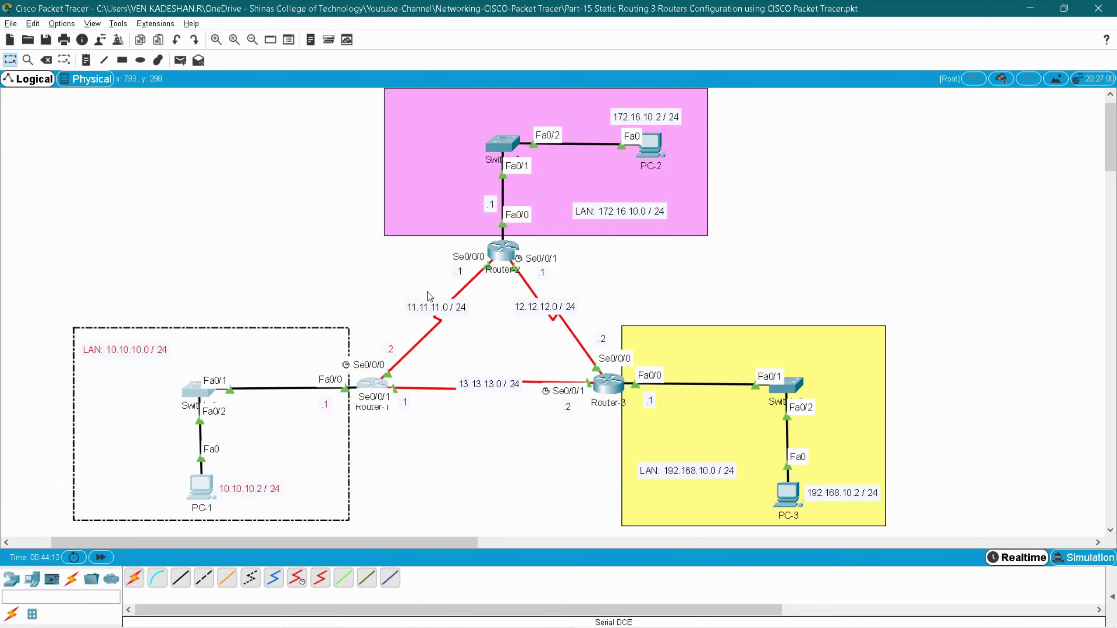
pyautogui.click(381, 345)
pyautogui.moveTo(373, 334); pyautogui.dragTo(408, 361)
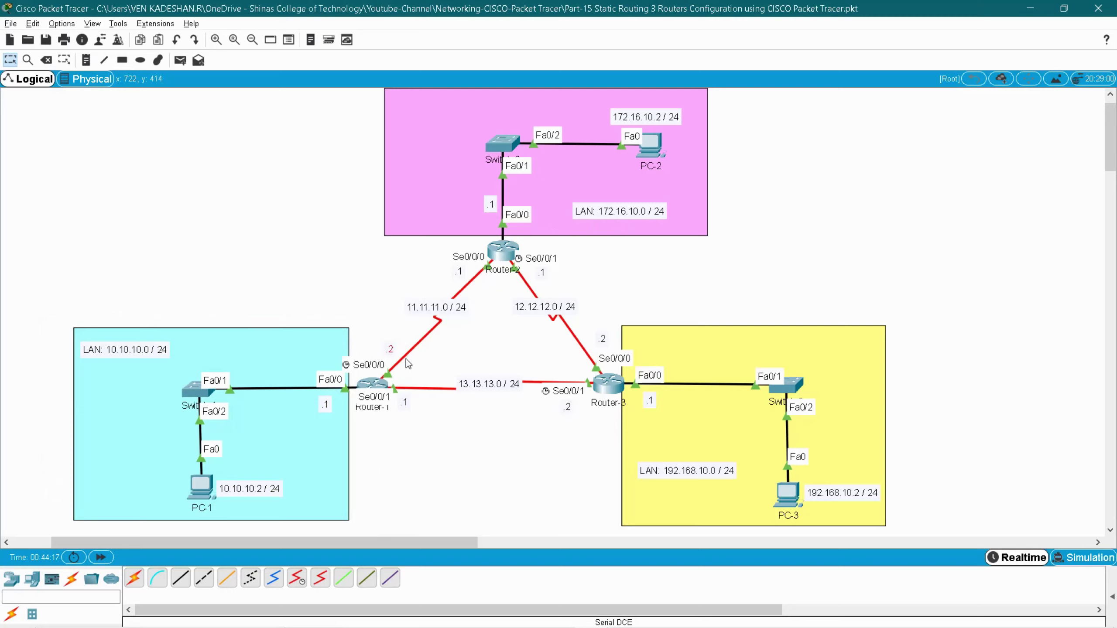
pyautogui.moveTo(602, 301); pyautogui.dragTo(912, 533)
pyautogui.click(585, 326)
pyautogui.moveTo(619, 348); pyautogui.dragTo(619, 353)
pyautogui.moveTo(504, 260)
pyautogui.moveTo(407, 362); pyautogui.dragTo(406, 362)
pyautogui.moveTo(504, 259)
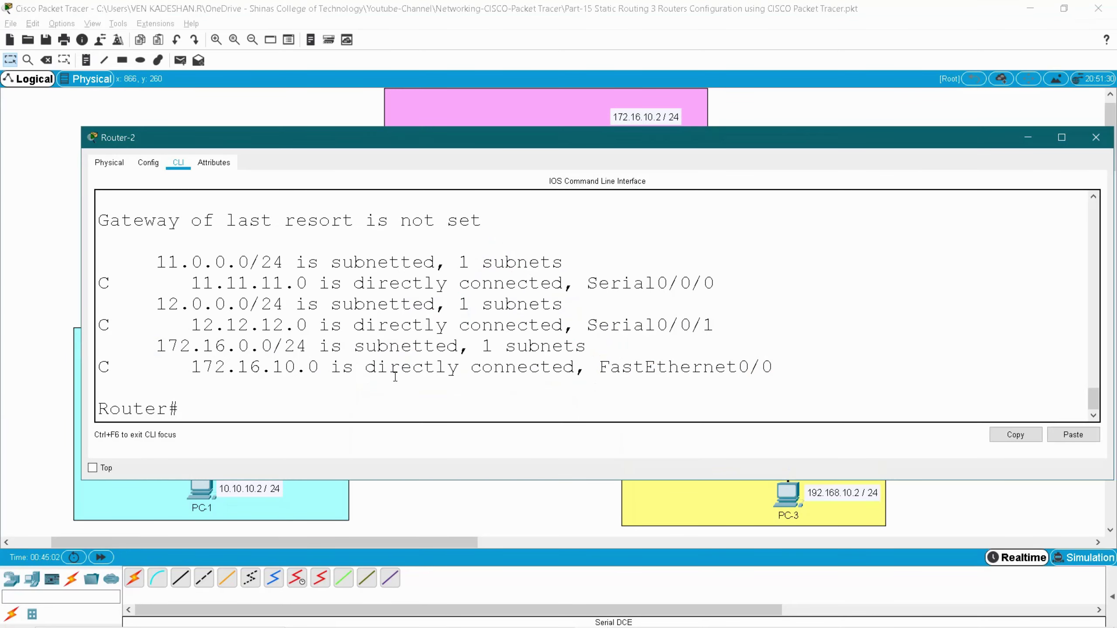
# Step: In Router-2's global configuration mode, add a static route to 10.10.10.0 255.255.255.0 through exit interface s0/0/0
pyautogui.write('conf t')
pyautogui.press('Return')
pyautogui.press('Tab')
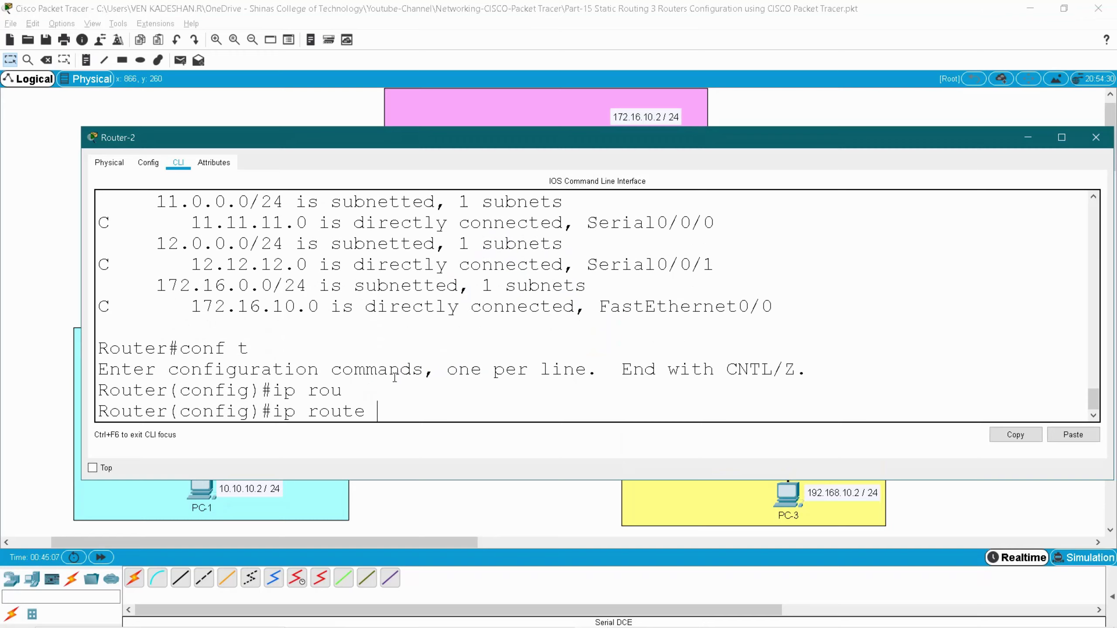
pyautogui.write('10.10.10.0 255.255.255.')
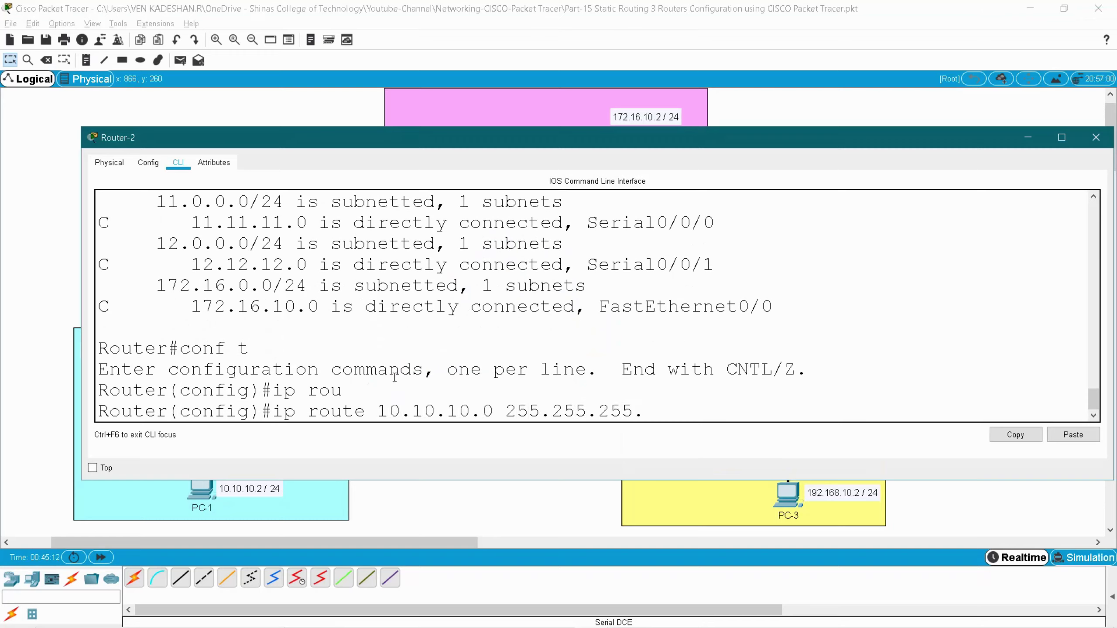
pyautogui.write('0')
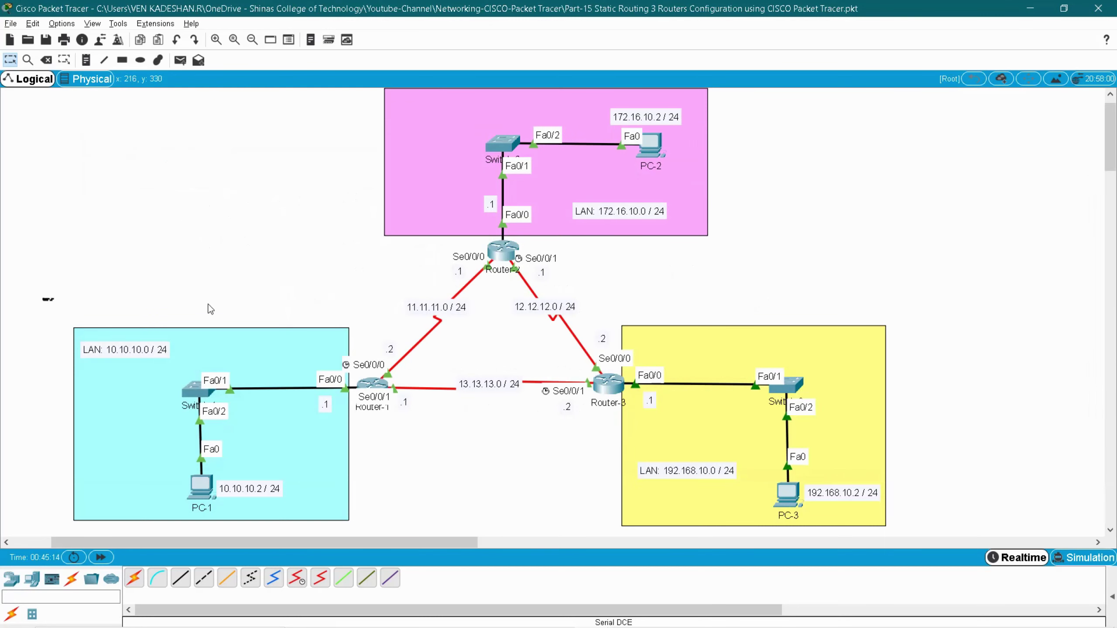
pyautogui.moveTo(44, 300); pyautogui.dragTo(407, 534)
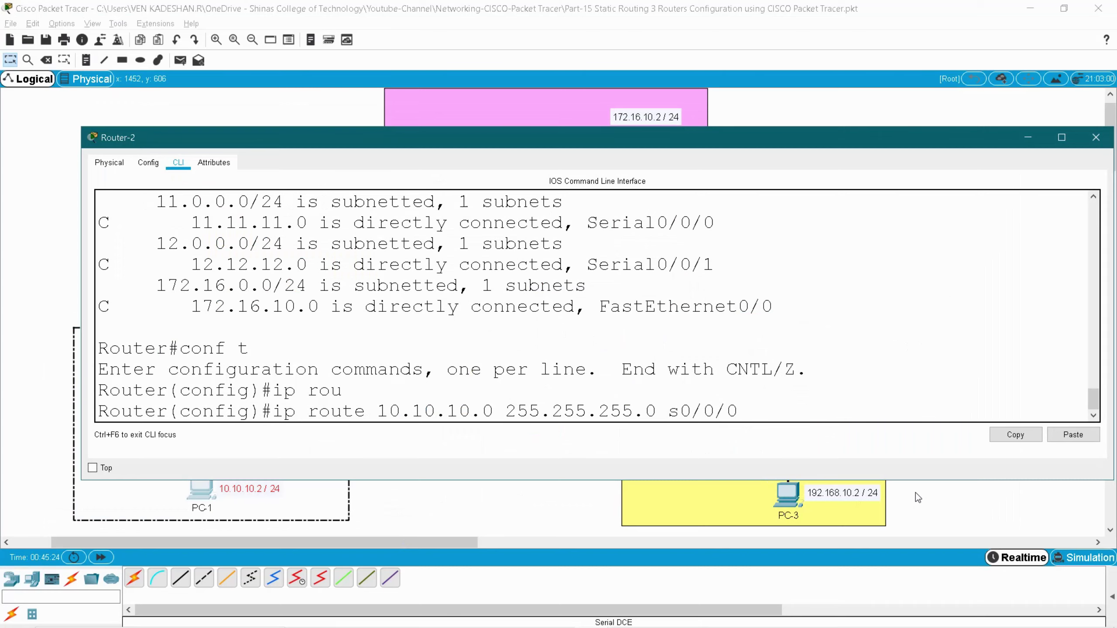
pyautogui.press('Return')
# Step: Add a static route on Router-2 to 192.168.10.0 255.255.255.0 through exit interface s0/0/1
pyautogui.write('ip rou')
pyautogui.press('Tab')
pyautogui.write('192.16')
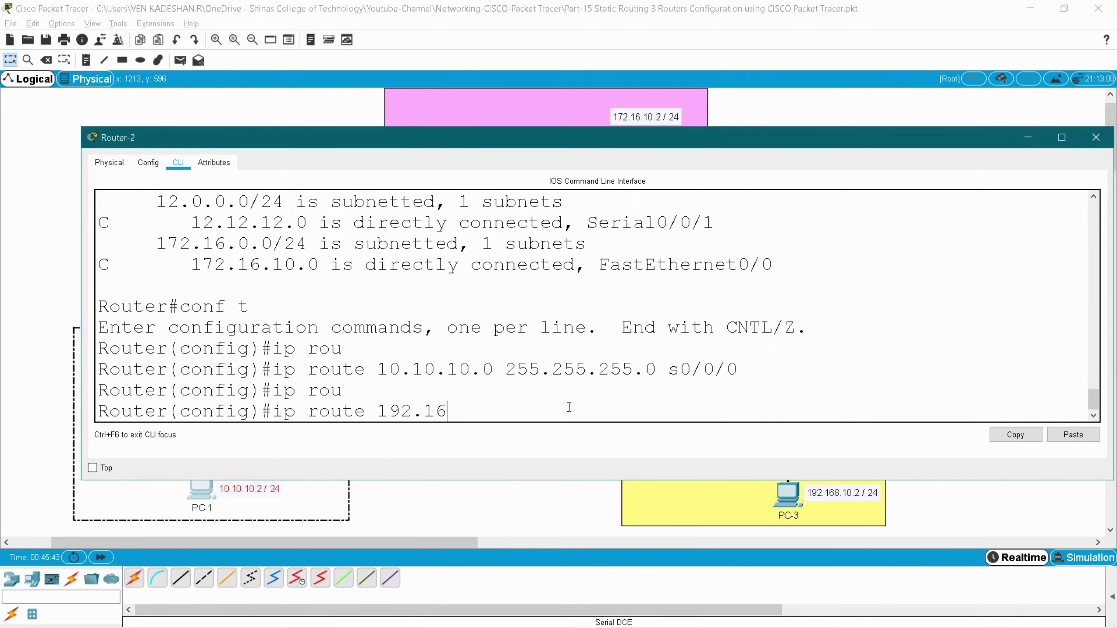
pyautogui.write('8.10.0 255.255.255.0')
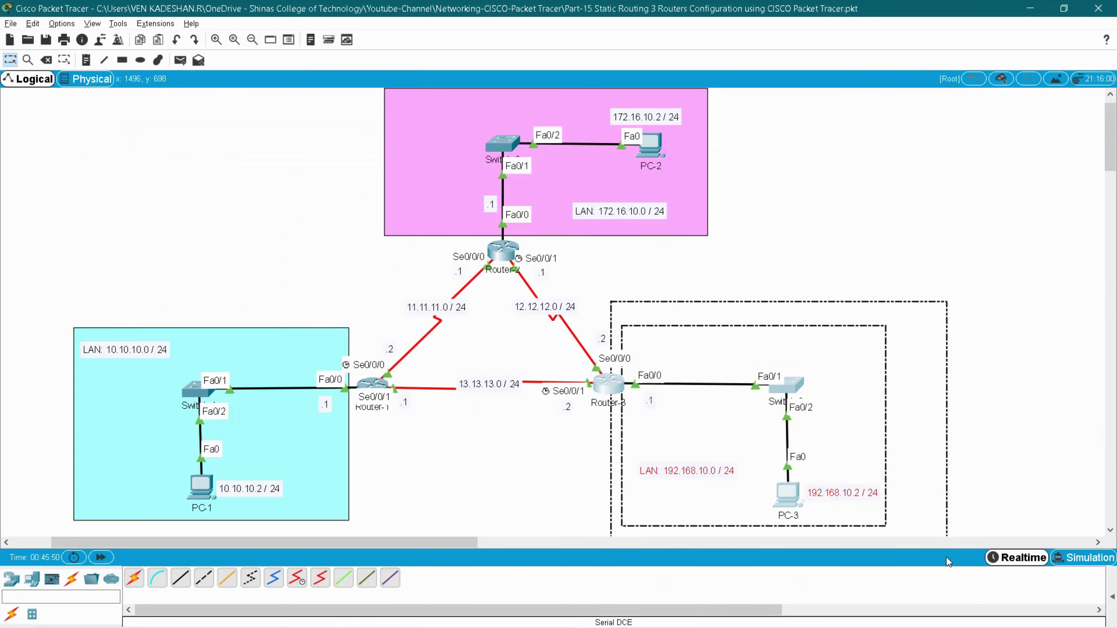
pyautogui.moveTo(580, 270); pyautogui.dragTo(520, 246)
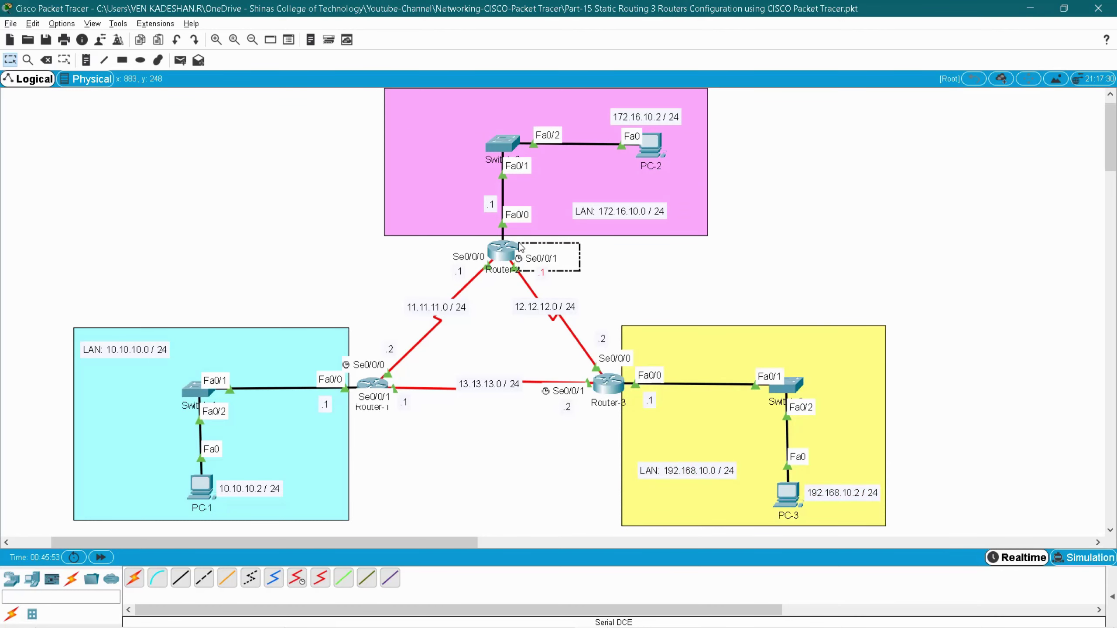
pyautogui.hotkey('alt', 'Tab')
pyautogui.write('s0')
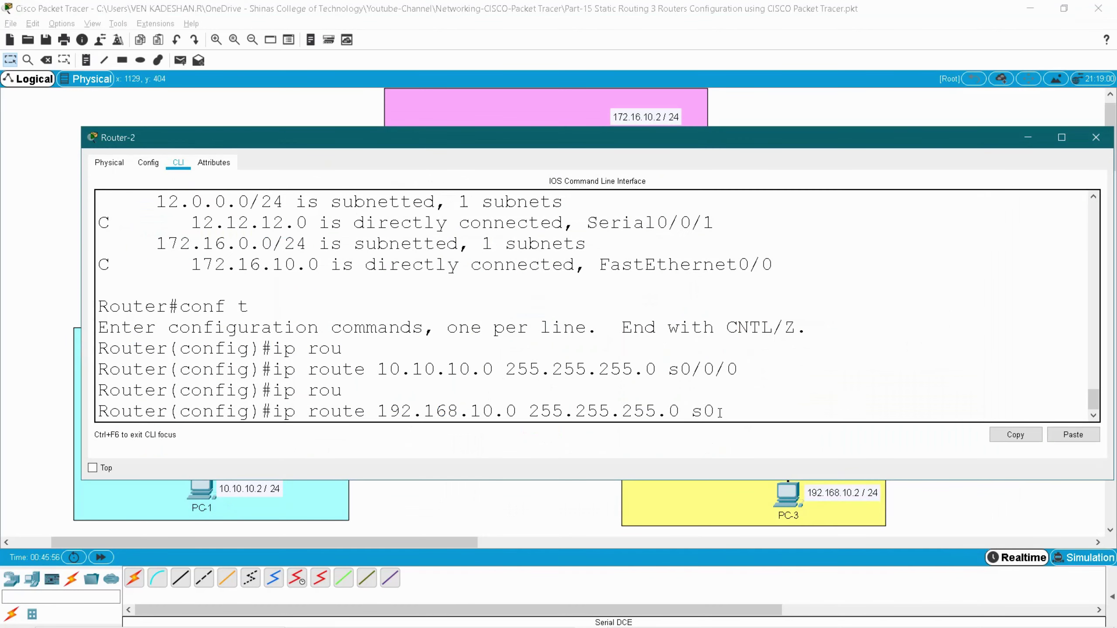
pyautogui.write('/0/1')
pyautogui.press('Return')
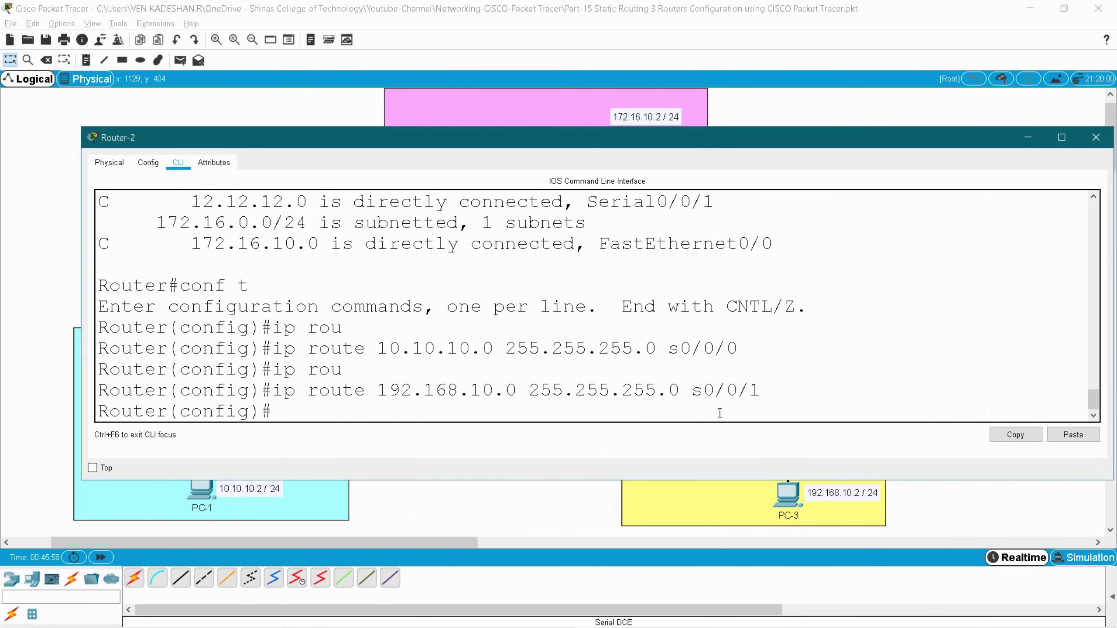
# Step: End configuration mode on Router-2 and save its configuration with the wr command
pyautogui.write('end')
pyautogui.press('Return')
pyautogui.press('Return')
pyautogui.write('wr')
pyautogui.press('Return')
pyautogui.press('Return')
# Step: Run sh ip route on Router-2, examine the static routes and their exit interfaces, and close the router window
pyautogui.write('sh ')
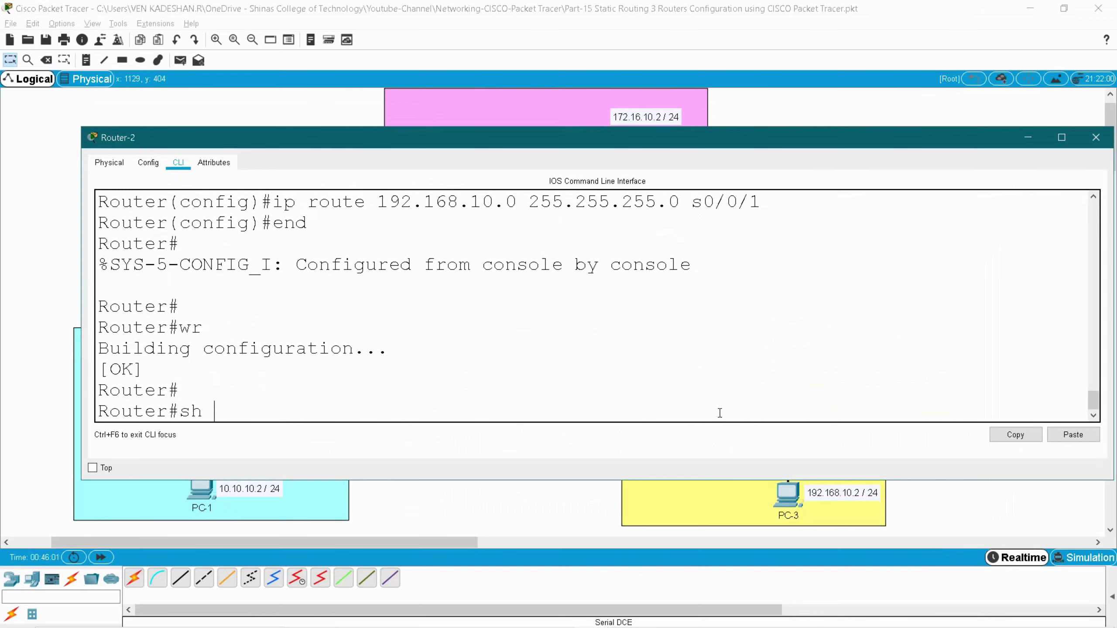
pyautogui.write('ip rou')
pyautogui.press('Tab')
pyautogui.press('Return')
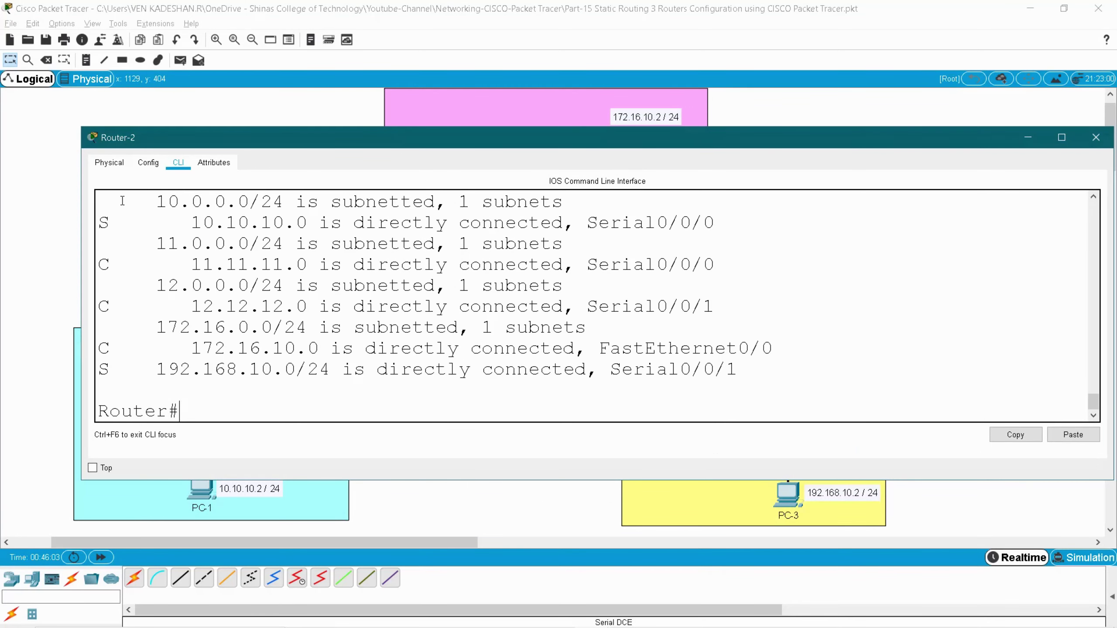
pyautogui.doubleClick(104, 223)
pyautogui.moveTo(184, 218); pyautogui.dragTo(301, 223)
pyautogui.moveTo(588, 223); pyautogui.dragTo(764, 224)
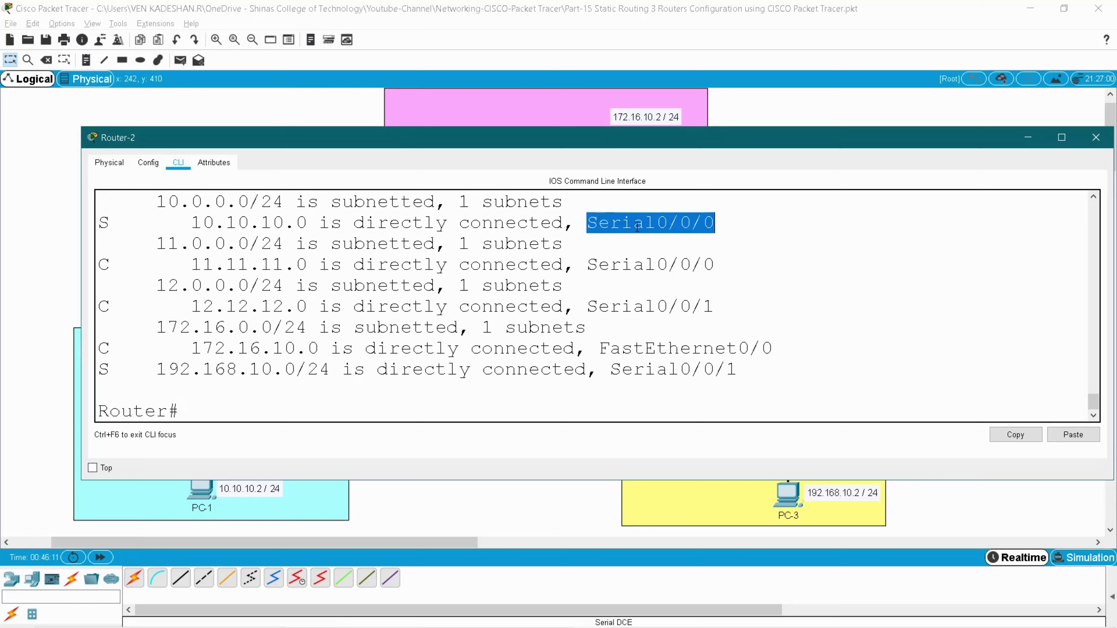
pyautogui.moveTo(101, 368); pyautogui.dragTo(324, 368)
pyautogui.moveTo(610, 370); pyautogui.dragTo(784, 374)
pyautogui.click(1095, 138)
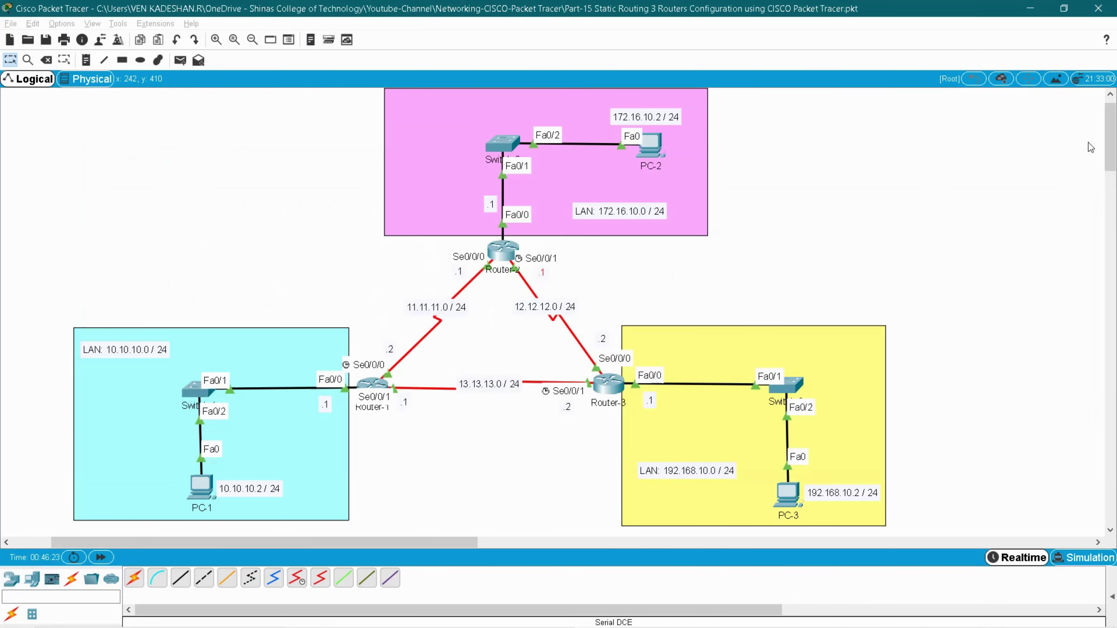
# Step: In an enlarged command prompt window on PC-1, ping 172.16.10.1 to test reachability of Router-2's LAN interface
pyautogui.click(201, 488)
pyautogui.click(654, 256)
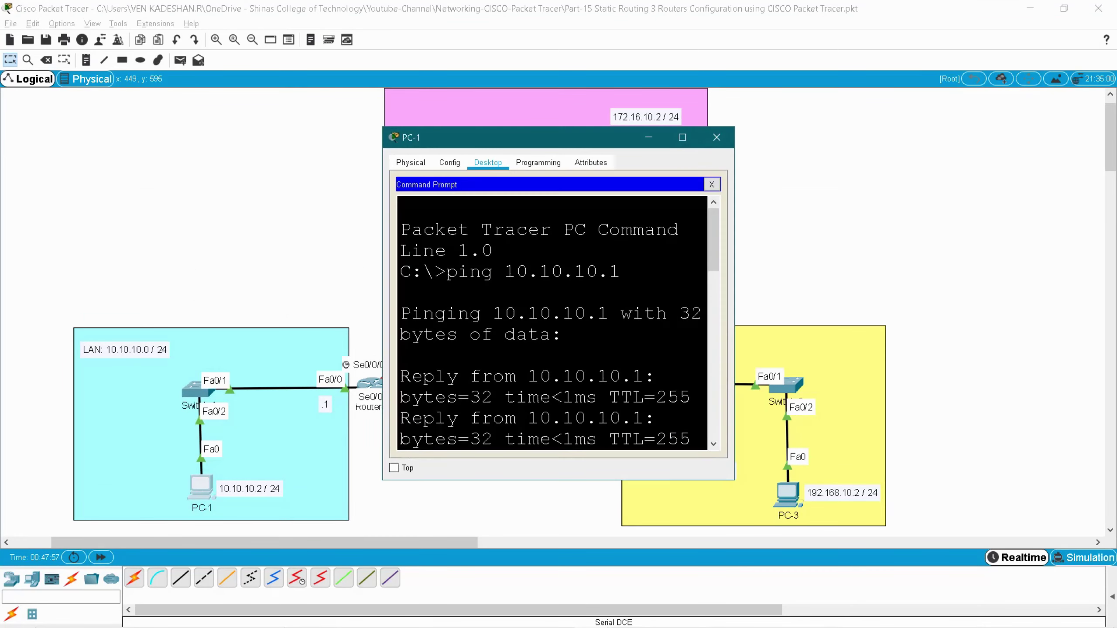
pyautogui.moveTo(733, 303); pyautogui.dragTo(952, 304)
pyautogui.moveTo(611, 148); pyautogui.dragTo(473, 138)
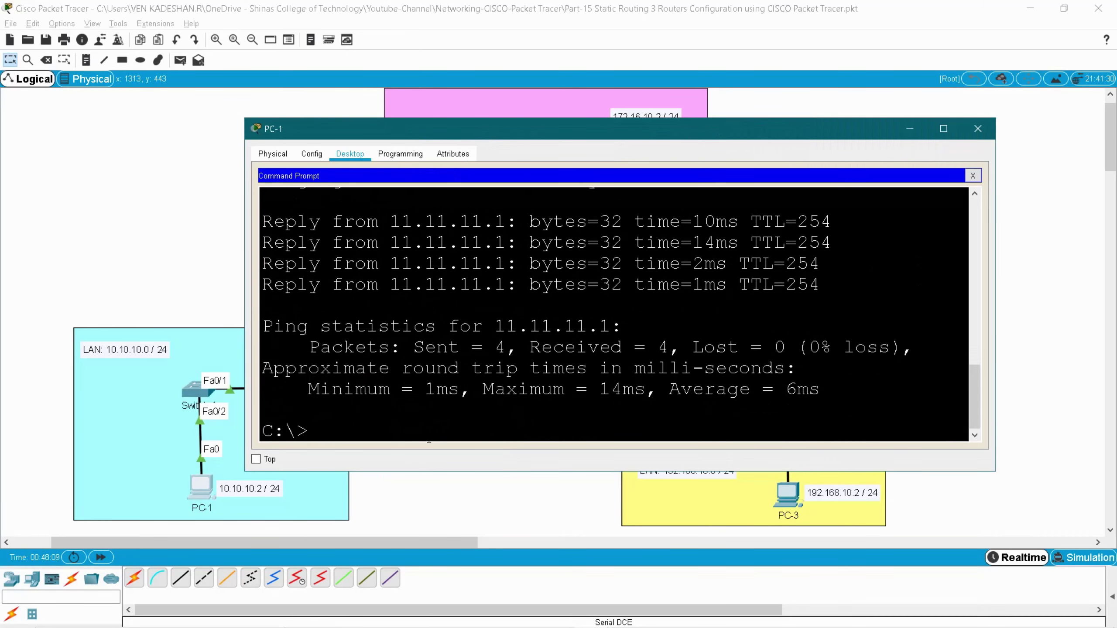
pyautogui.write('ping 172.16.10.1')
pyautogui.press('Return')
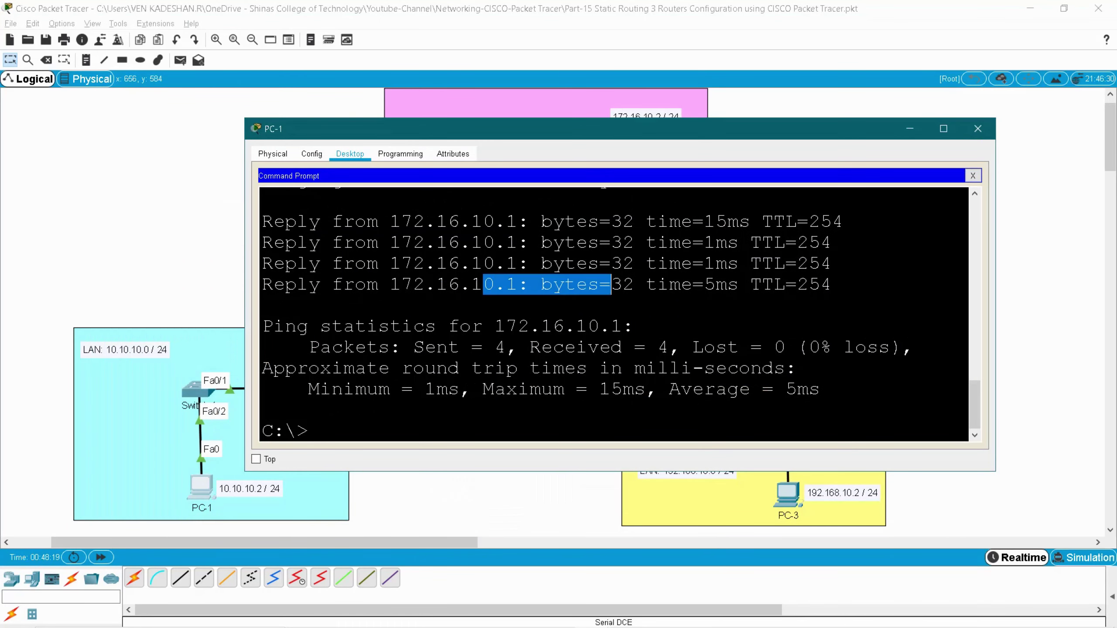
# Step: Ping 172.16.10.2 from PC-1 to test reachability of PC-2, and examine the replies
pyautogui.press('Up')
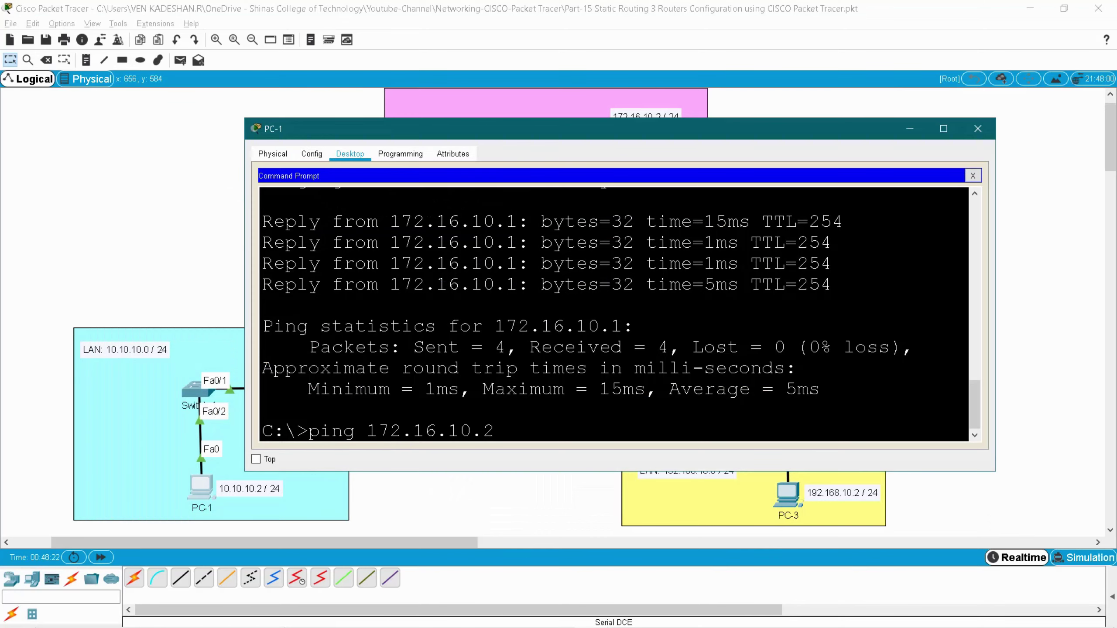
pyautogui.write('2')
pyautogui.press('Return')
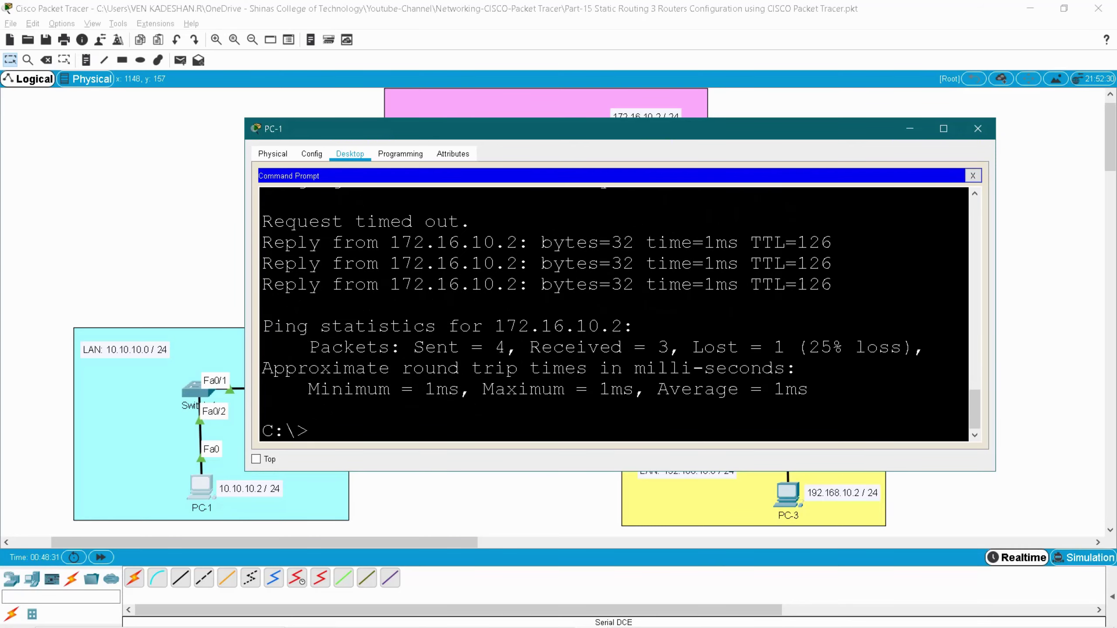
pyautogui.moveTo(366, 242); pyautogui.dragTo(262, 306)
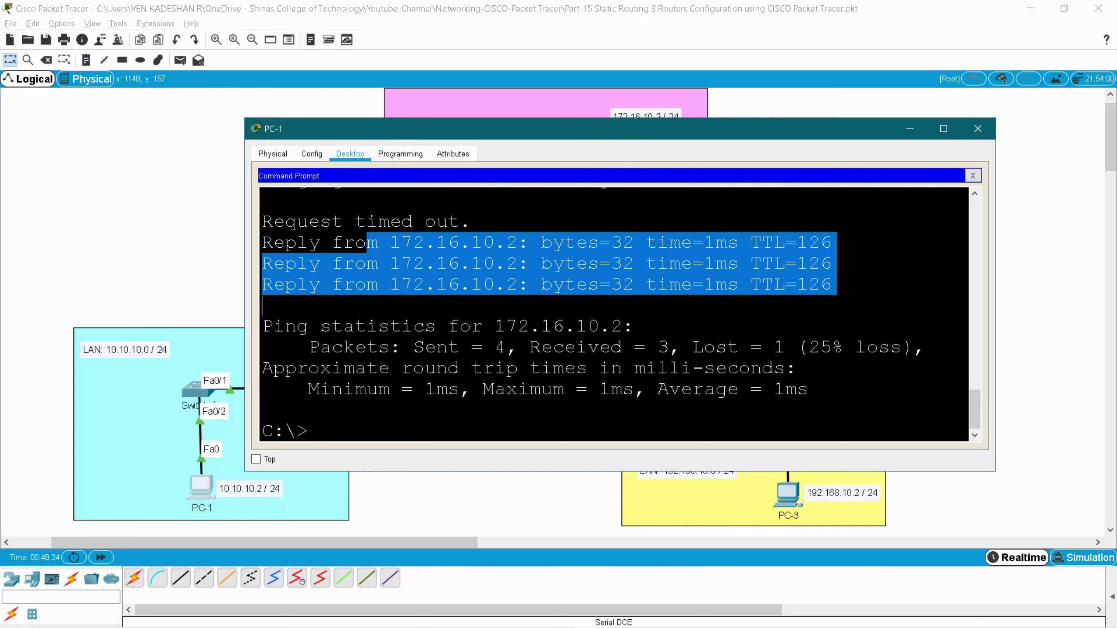
pyautogui.click(262, 306)
# Step: Ping 192.168.10.1 and 192.168.10.2 from PC-1 to test reachability of Router-3's LAN interface and PC-3
pyautogui.write('p')
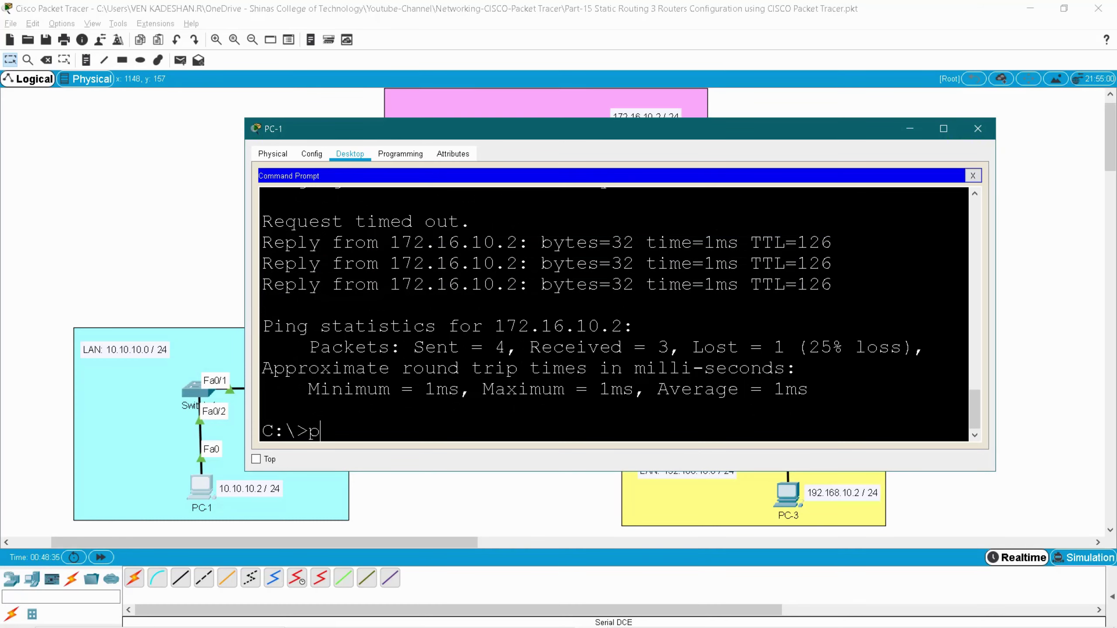
pyautogui.write('ing 192.168.10.1')
pyautogui.press('Return')
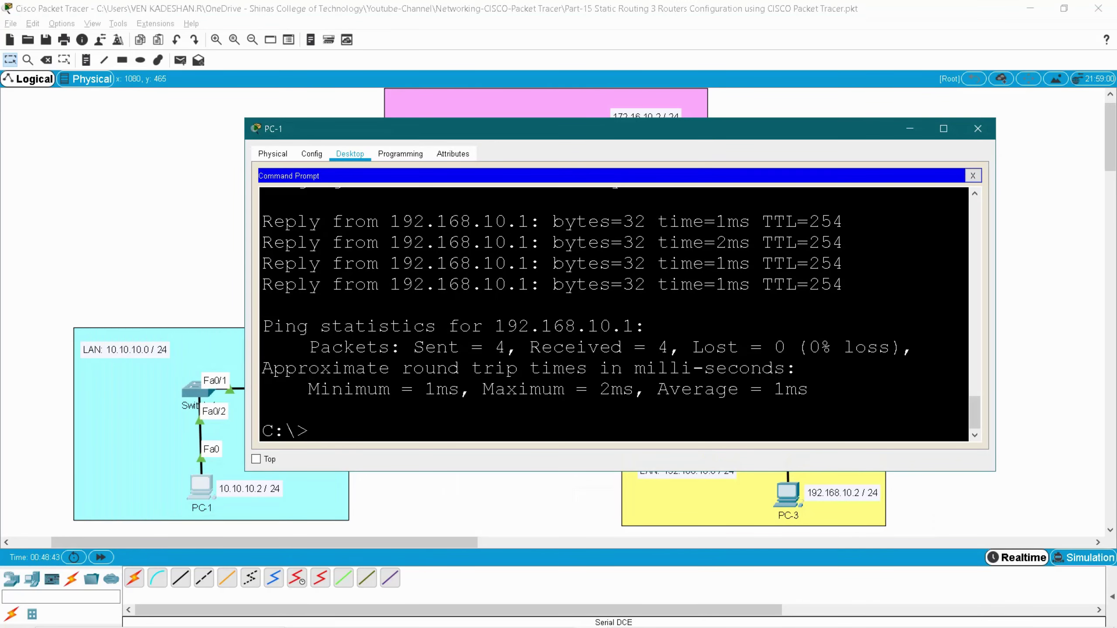
pyautogui.press('Up')
pyautogui.press('BackSpace')
pyautogui.write('2')
pyautogui.press('Return')
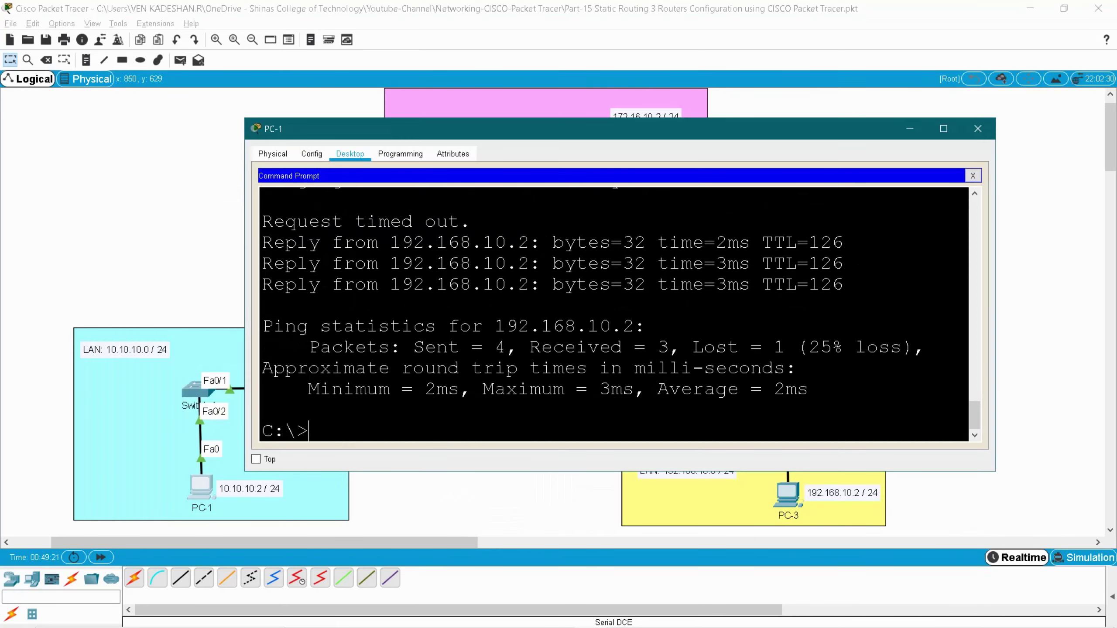
pyautogui.moveTo(844, 285); pyautogui.dragTo(401, 243)
# Step: Run tracert 192.168.10.2 on PC-1 to trace the path to PC-3
pyautogui.click(310, 431)
pyautogui.write('tracert')
pyautogui.doubleClick(349, 431)
pyautogui.click(457, 431)
pyautogui.write('192.168.1')
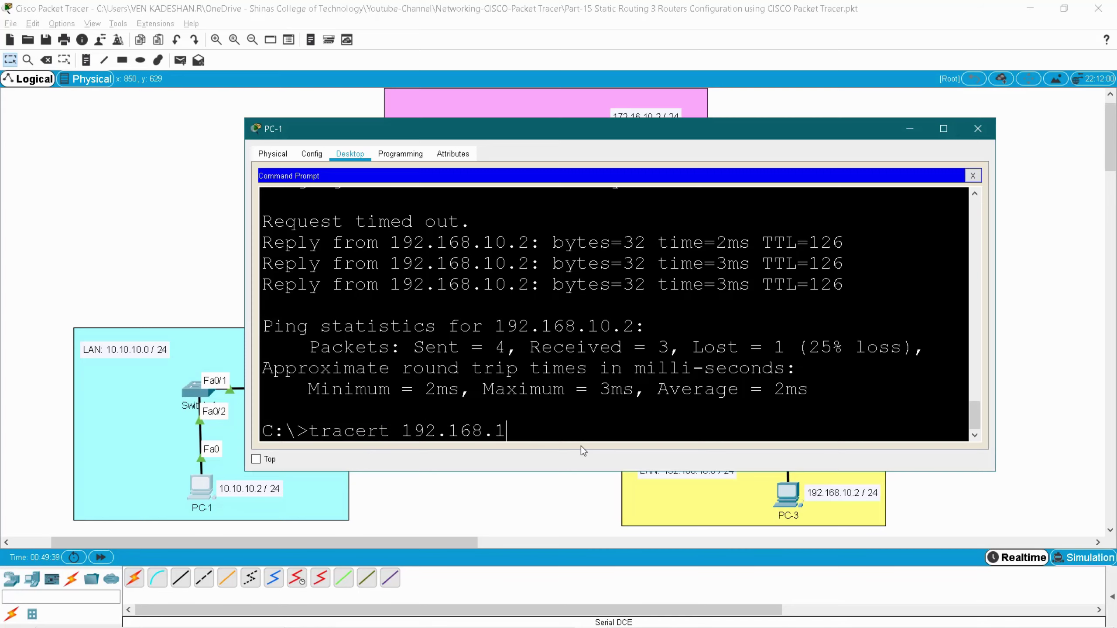
pyautogui.write('0.2')
pyautogui.press('Return')
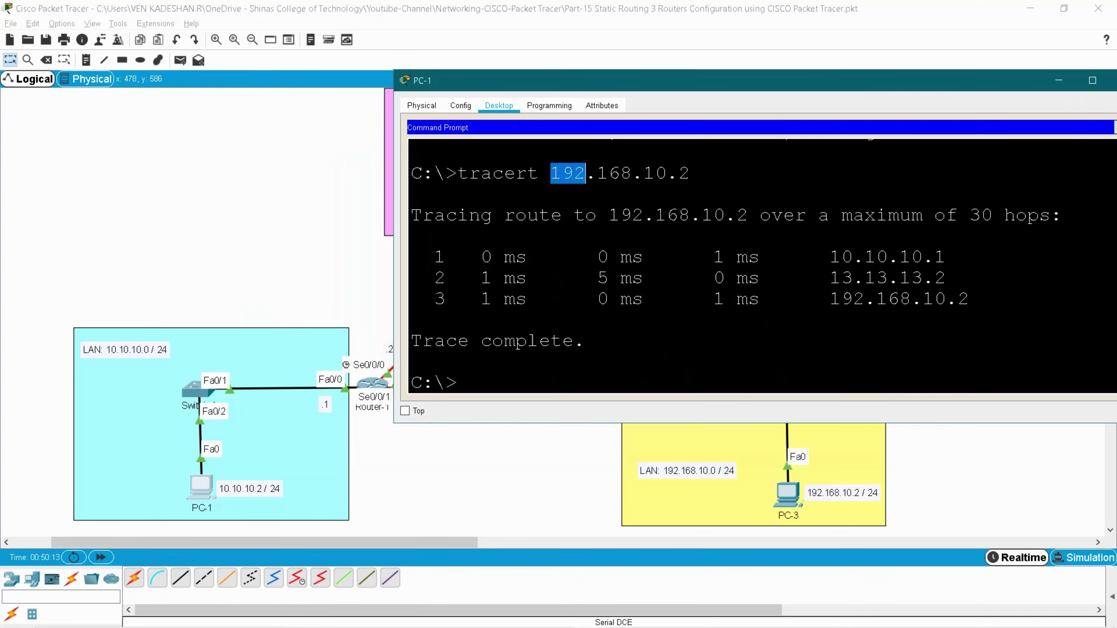
# Step: Compare each hop of the trace to PC-3 with the interface addresses on the topology, and minimize the PC-1 window
pyautogui.moveTo(551, 173); pyautogui.dragTo(689, 173)
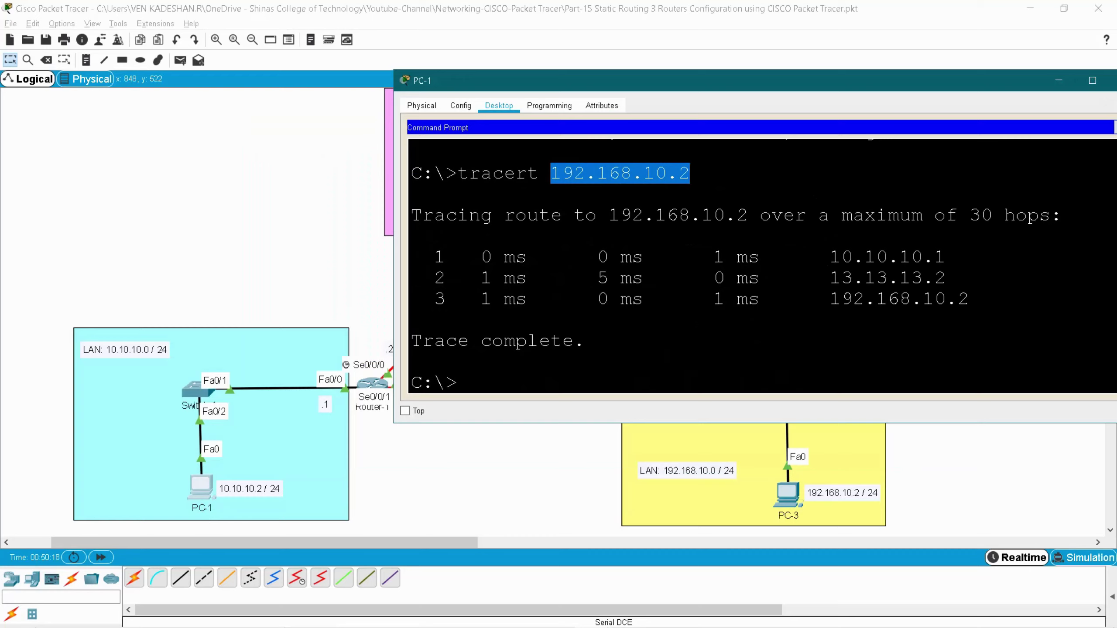
pyautogui.moveTo(831, 258); pyautogui.dragTo(946, 258)
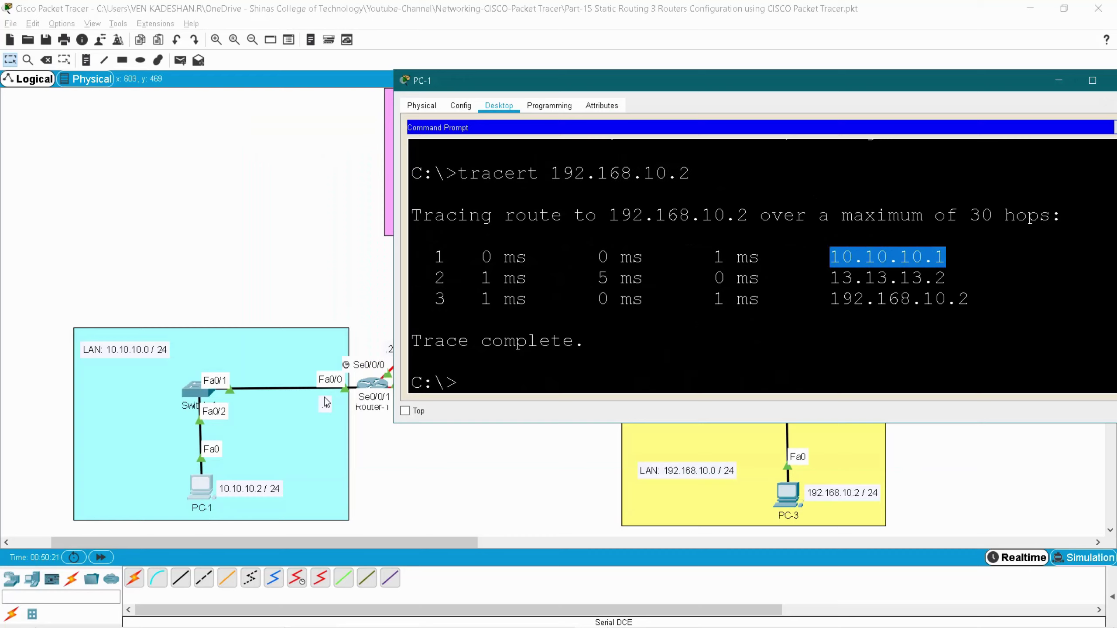
pyautogui.moveTo(830, 278); pyautogui.dragTo(946, 279)
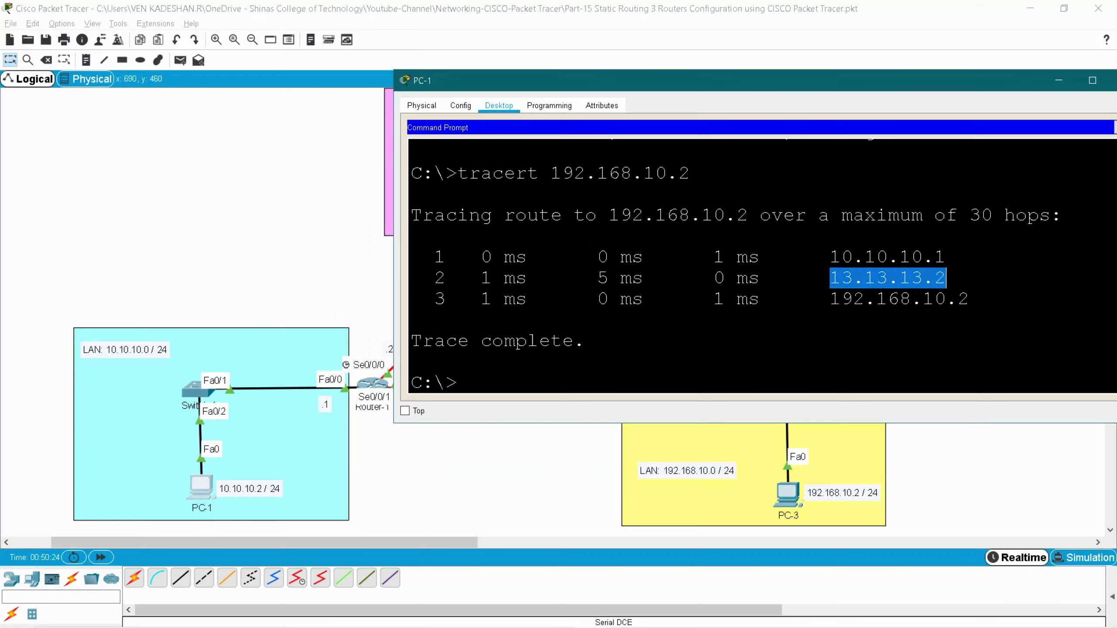
pyautogui.click(611, 418)
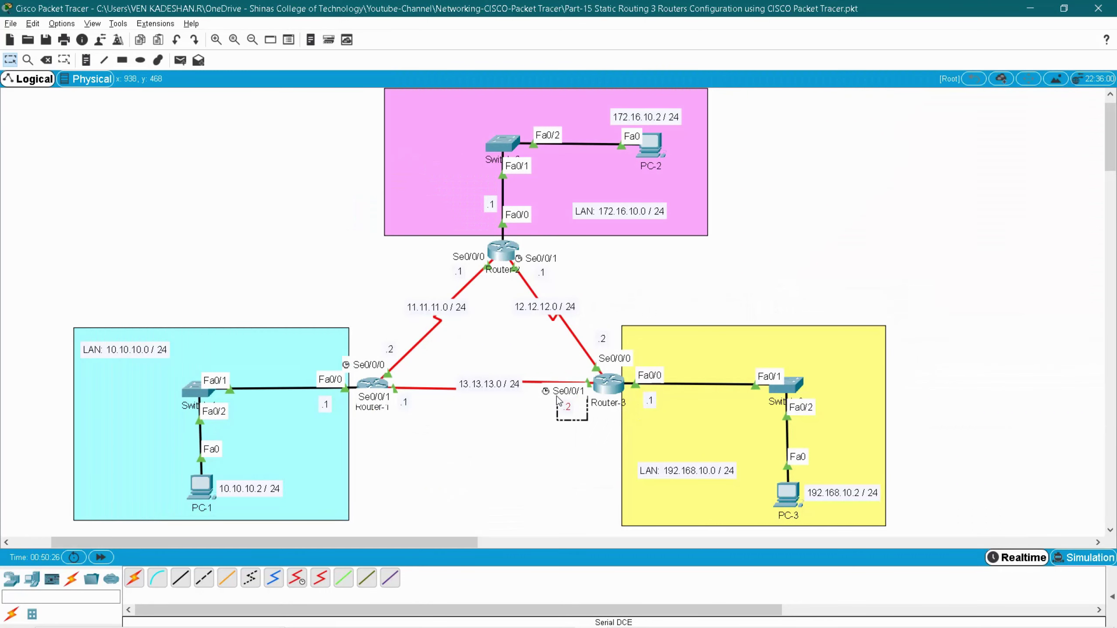
pyautogui.hotkey('alt', 'Tab')
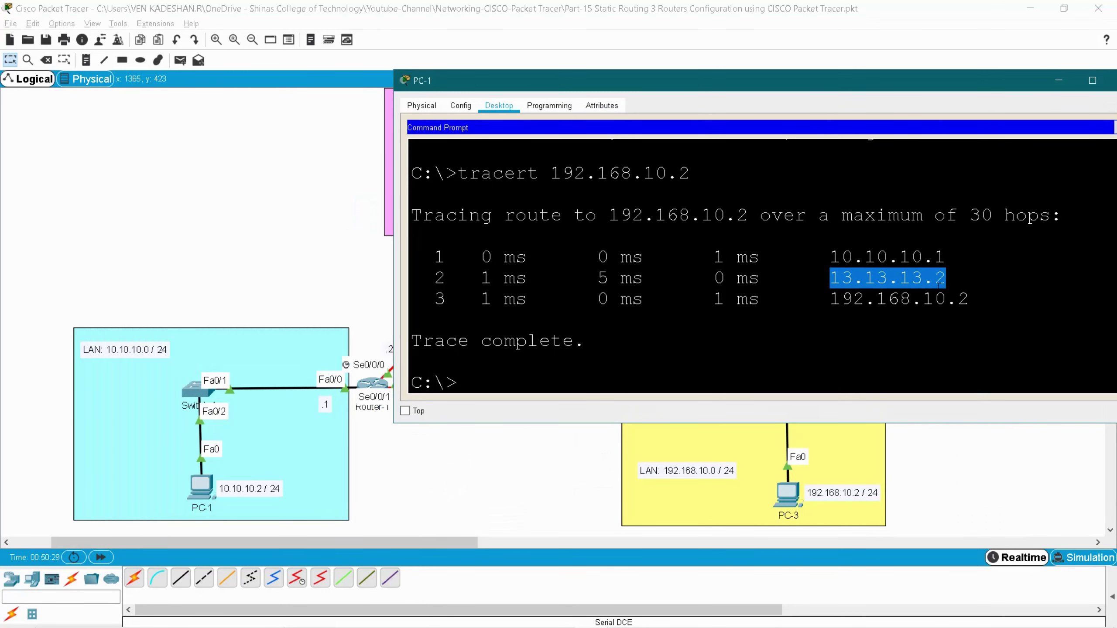
pyautogui.moveTo(830, 300); pyautogui.dragTo(969, 300)
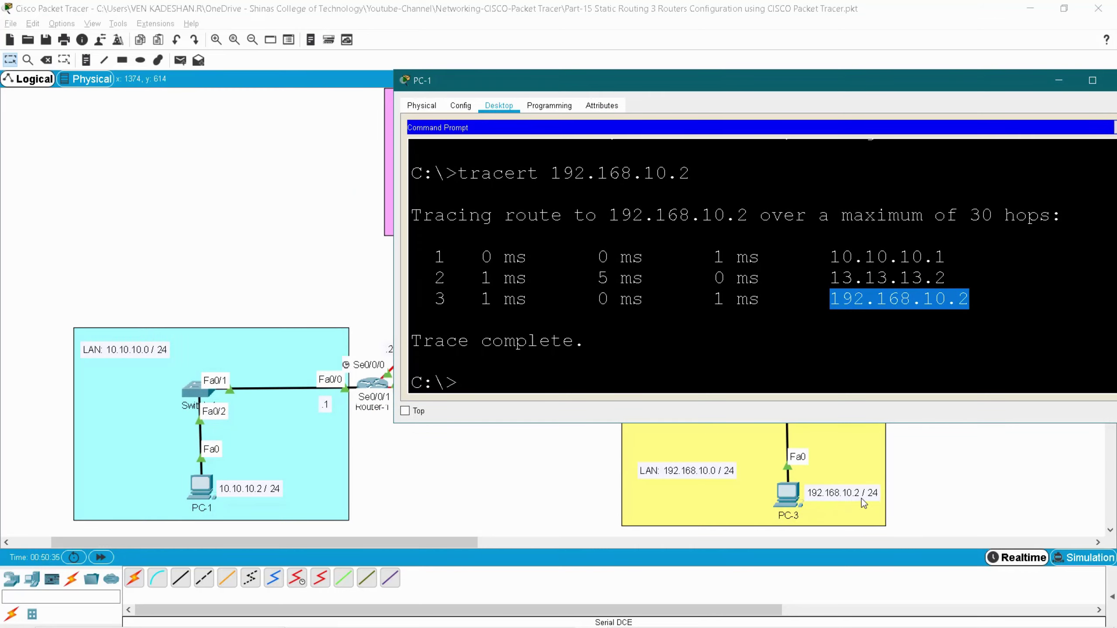
pyautogui.moveTo(862, 81); pyautogui.dragTo(795, 80)
pyautogui.click(1064, 82)
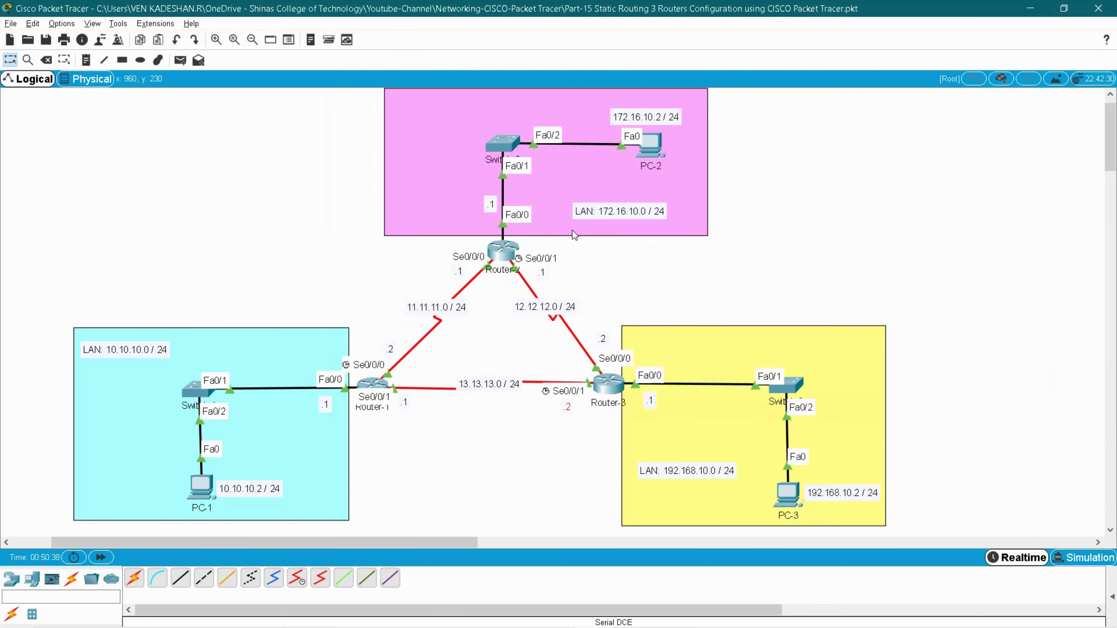
# Step: Open the command prompt on PC-2, ping 10.10.10.1 to test reachability of Router-1's LAN interface, and examine the replies
pyautogui.click(657, 141)
pyautogui.click(641, 209)
pyautogui.write('ping 1')
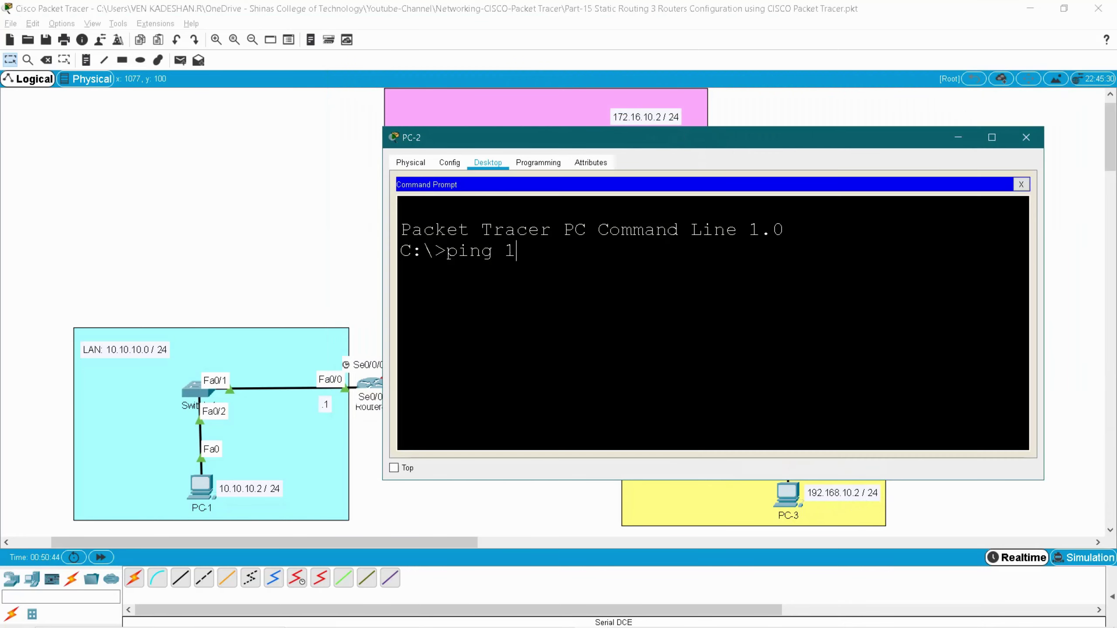
pyautogui.write('0.10.10.1')
pyautogui.press('Return')
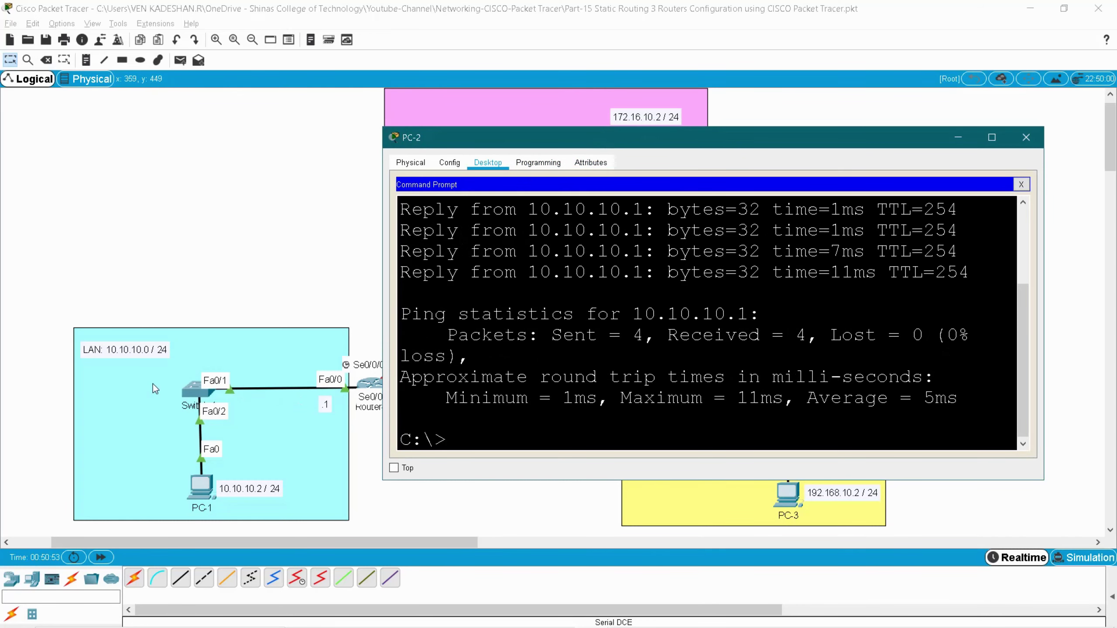
pyautogui.scroll(2, 706, 322)
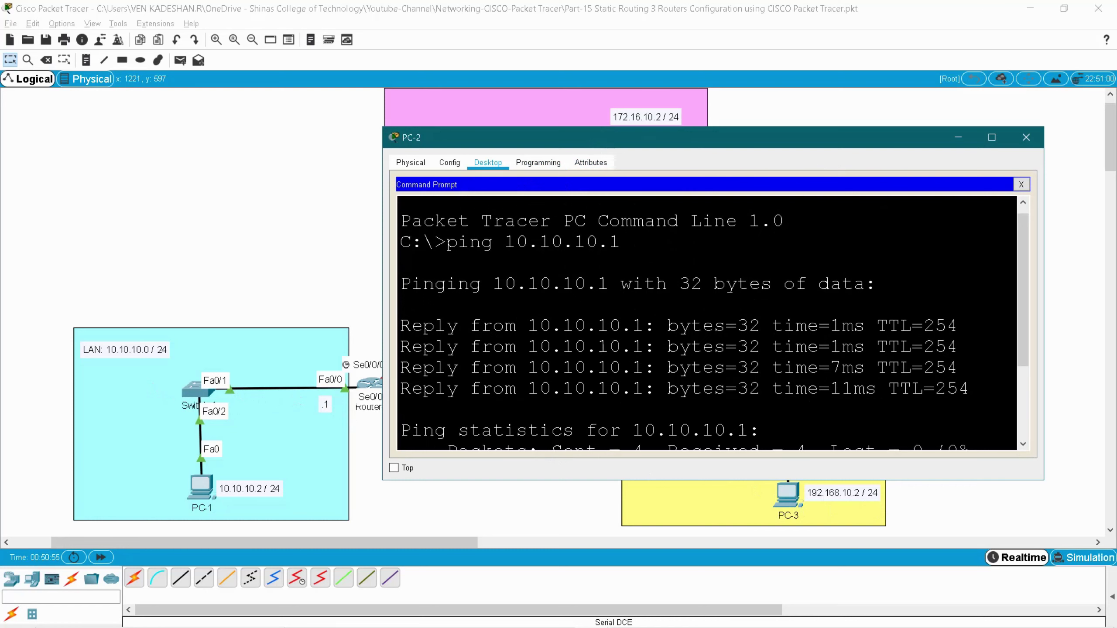
pyautogui.moveTo(537, 326); pyautogui.dragTo(656, 325)
# Step: Ping 192.168.10.1 from PC-2 to test reachability of Router-3's LAN interface
pyautogui.write('p')
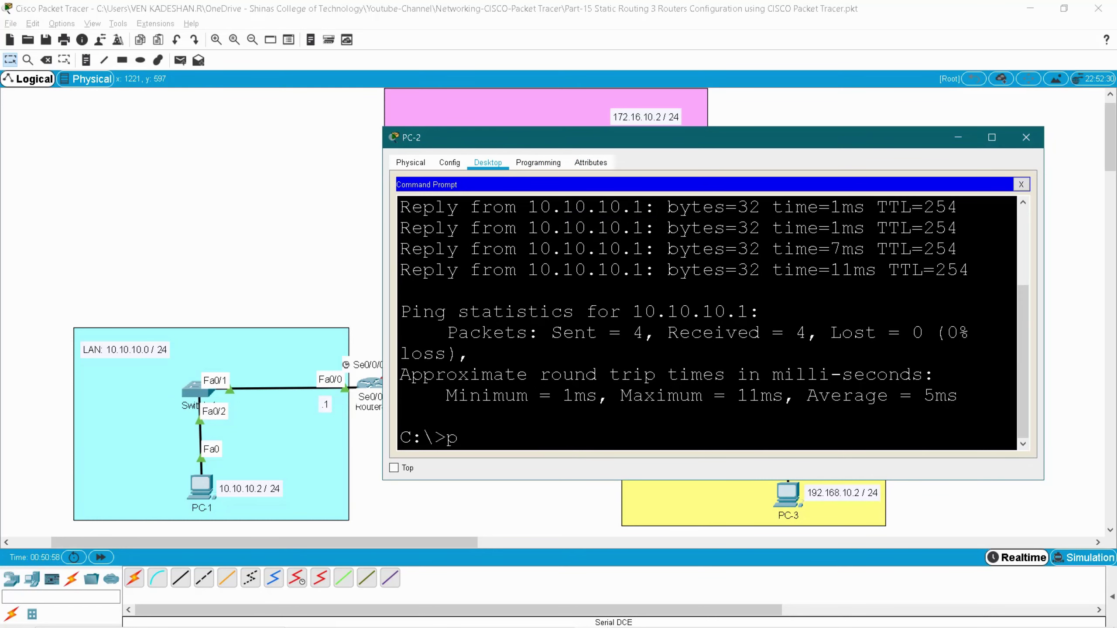
pyautogui.write('ing 192.168.10.1')
pyautogui.press('Return')
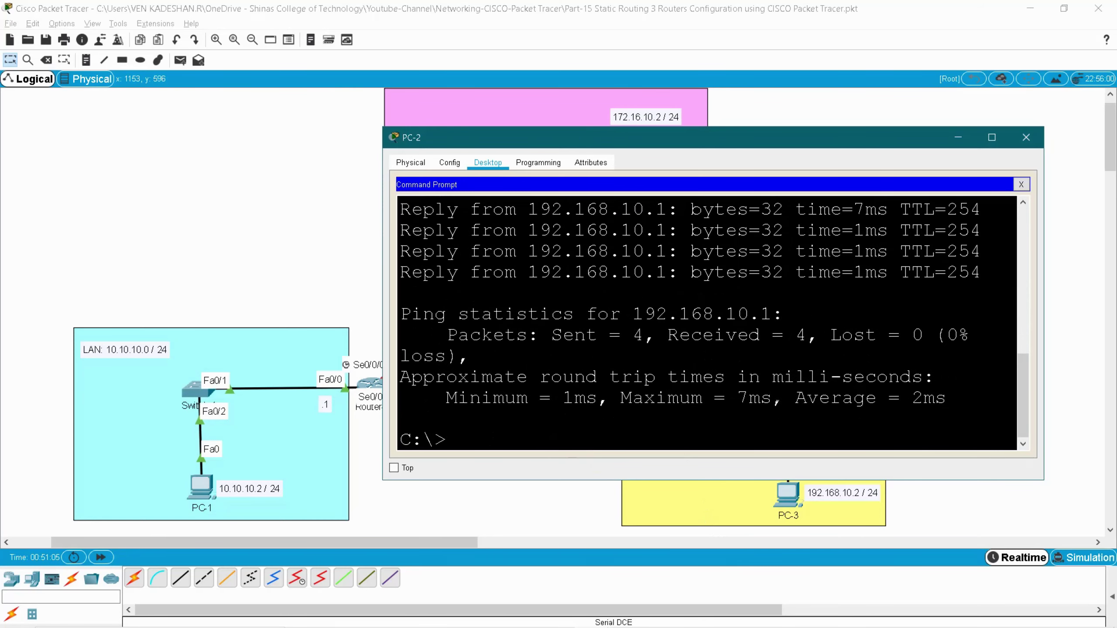
# Step: Run tracert 192.168.10.1 on PC-2 and examine the listed hops against the topology
pyautogui.write('tracert 192.168.10.1')
pyautogui.press('Return')
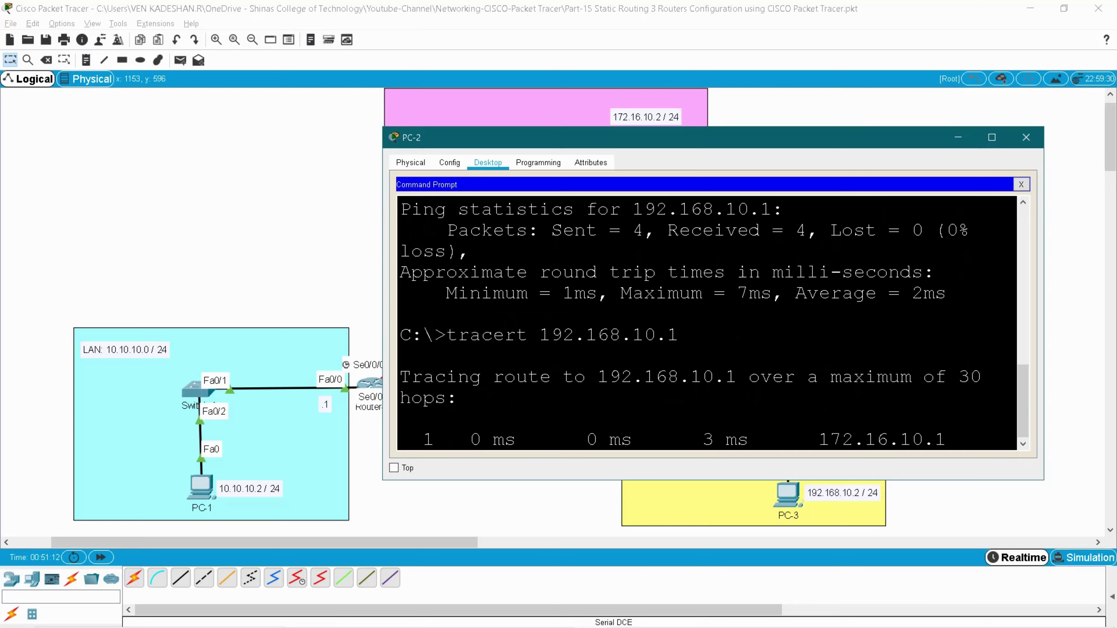
pyautogui.moveTo(819, 335); pyautogui.dragTo(935, 336)
pyautogui.click(958, 138)
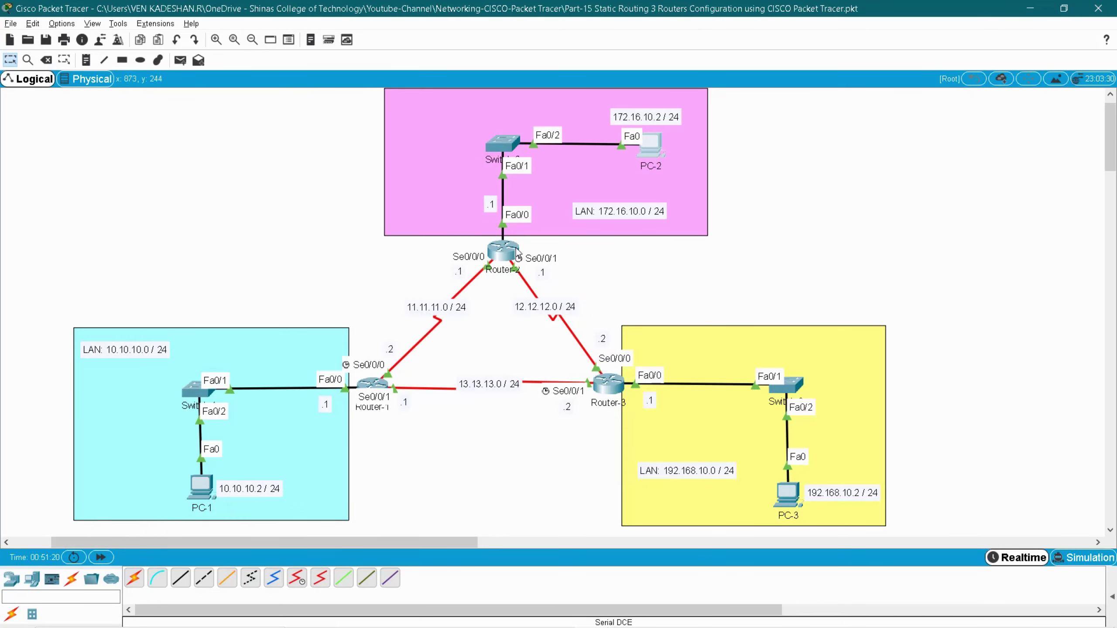
pyautogui.hotkey('alt', 'Tab')
pyautogui.moveTo(819, 356); pyautogui.dragTo(958, 356)
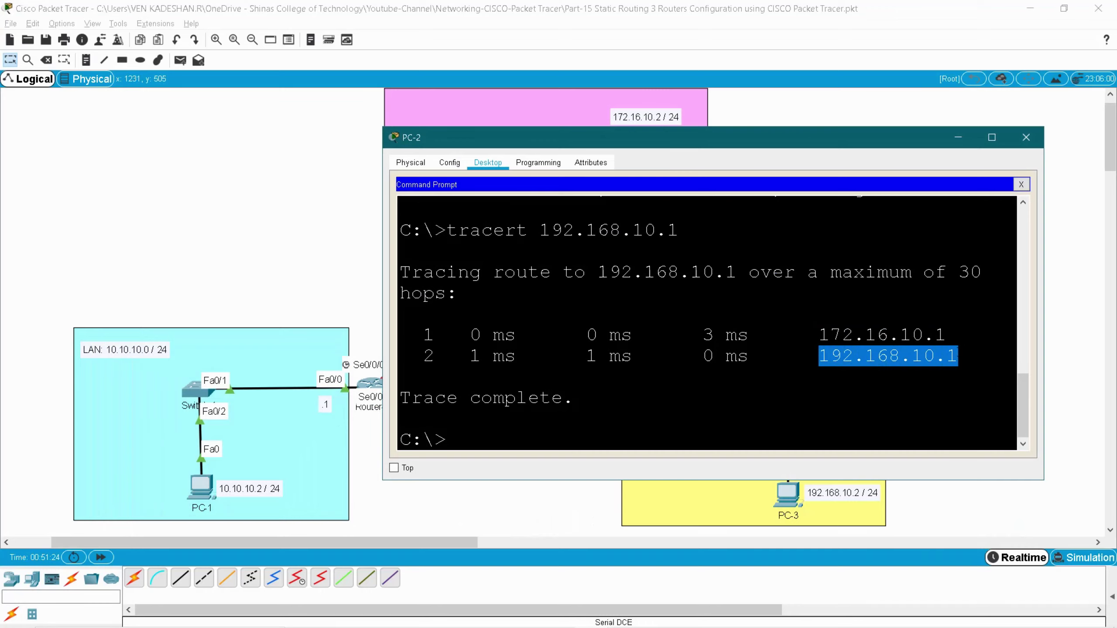
# Step: Compare the final hop of PC-2's trace with Router-3's interfaces on the topology
pyautogui.hotkey('alt', 'Tab')
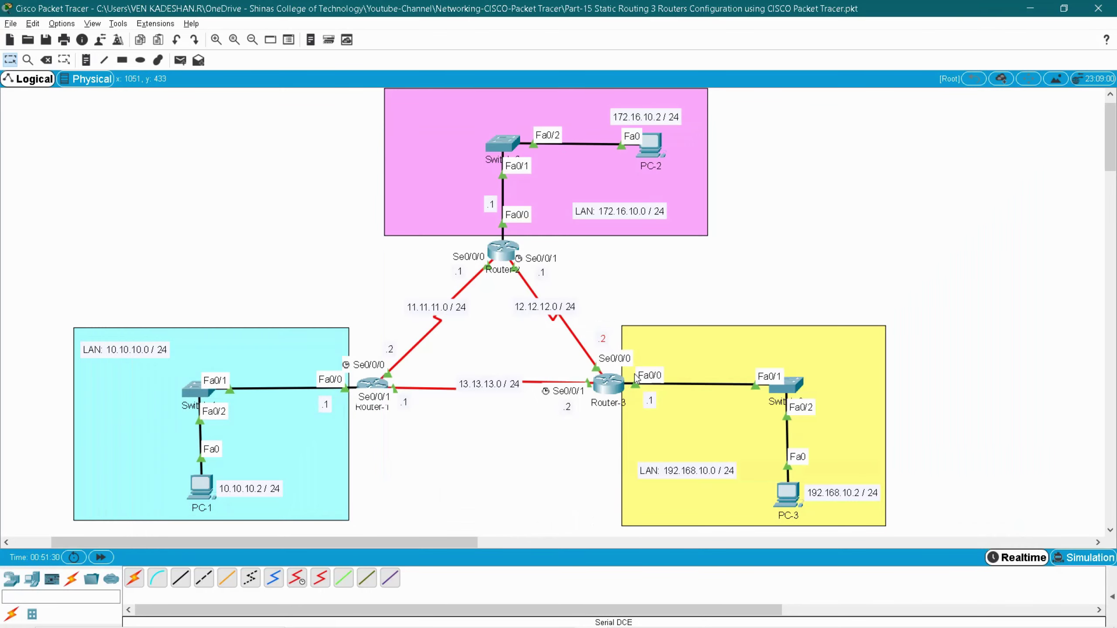
pyautogui.hotkey('alt', 'Tab')
pyautogui.moveTo(819, 356); pyautogui.dragTo(936, 356)
pyautogui.hotkey('alt', 'Tab')
pyautogui.hotkey('alt', 'Tab')
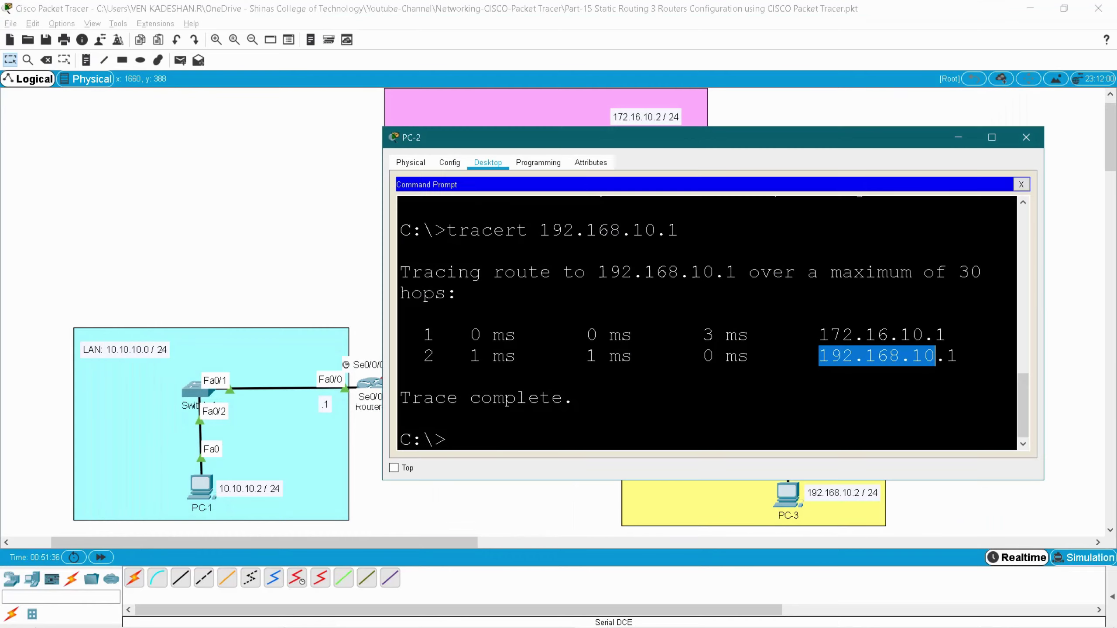
pyautogui.moveTo(819, 356); pyautogui.dragTo(1046, 357)
pyautogui.hotkey('alt', 'Tab')
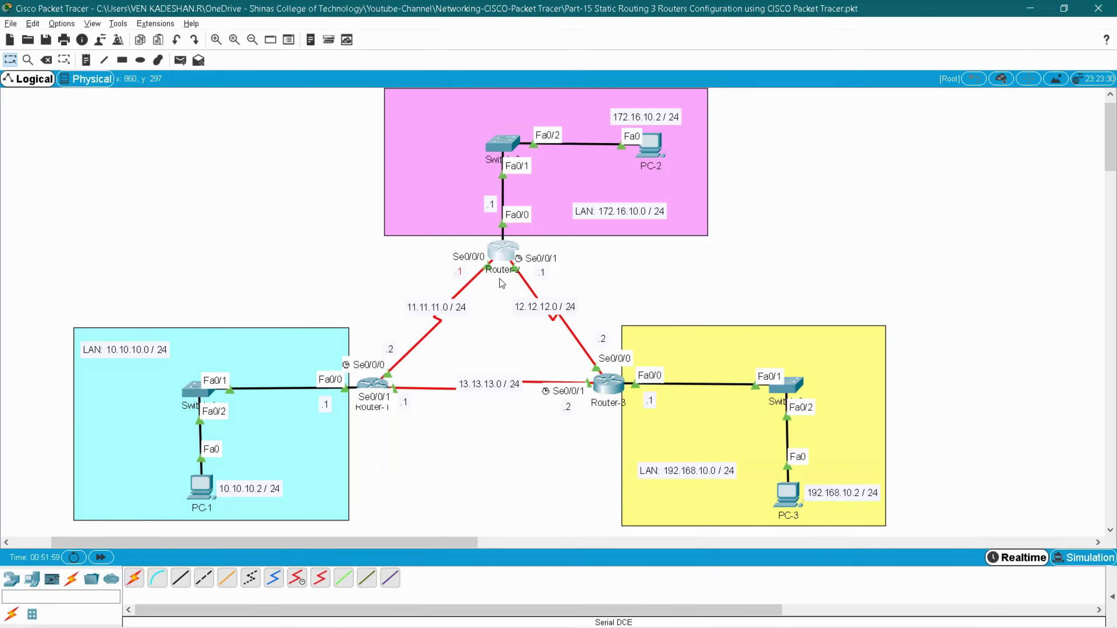
# Step: Examine Router-2's two serial interfaces and the possible paths to the 192.168.10.0 LAN on the topology
pyautogui.moveTo(482, 249); pyautogui.dragTo(492, 268)
pyautogui.moveTo(493, 270); pyautogui.dragTo(492, 269)
pyautogui.moveTo(573, 273); pyautogui.dragTo(527, 260)
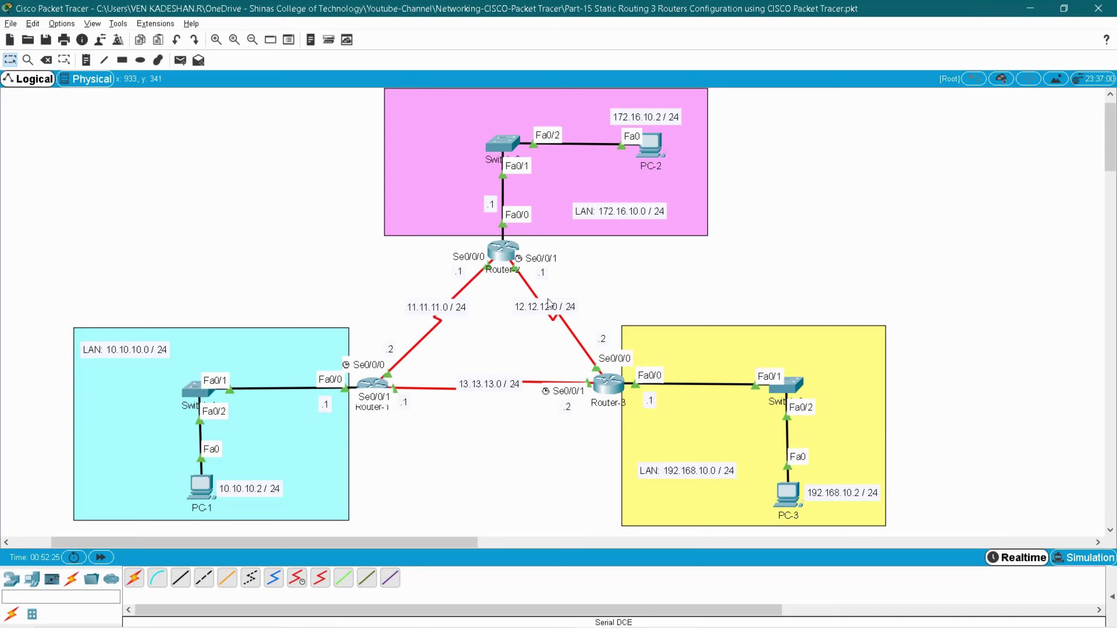
pyautogui.moveTo(639, 284); pyautogui.dragTo(970, 532)
pyautogui.moveTo(440, 242); pyautogui.dragTo(495, 267)
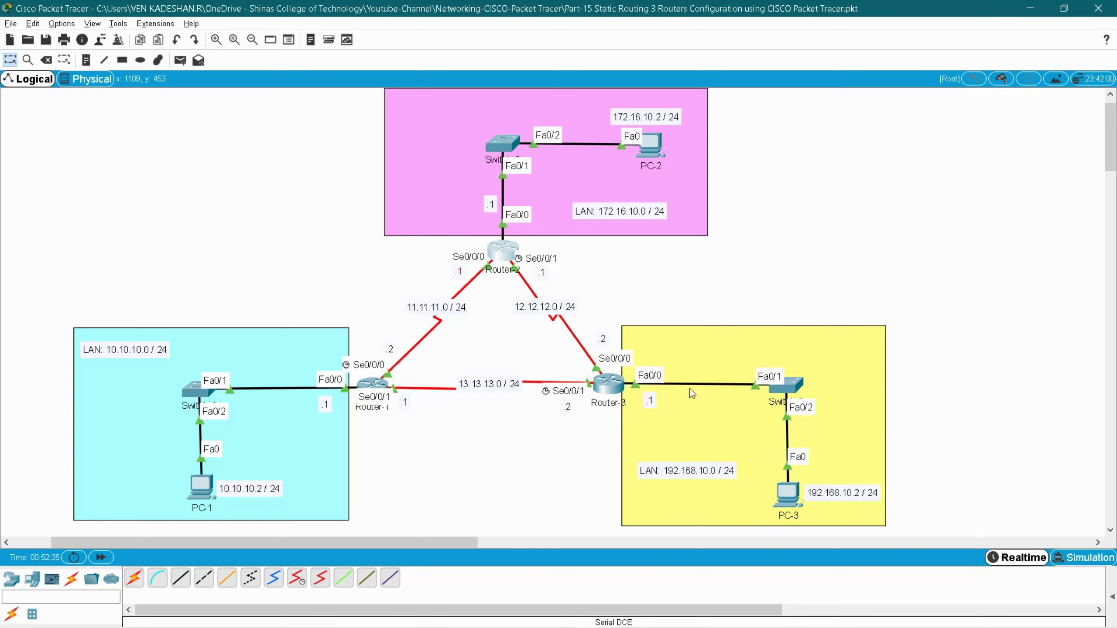
# Step: Open Router-2's command line in a widened window and examine the exit interfaces of its static routes to 192.168.10.0/24 and 10.10.10.0
pyautogui.click(502, 251)
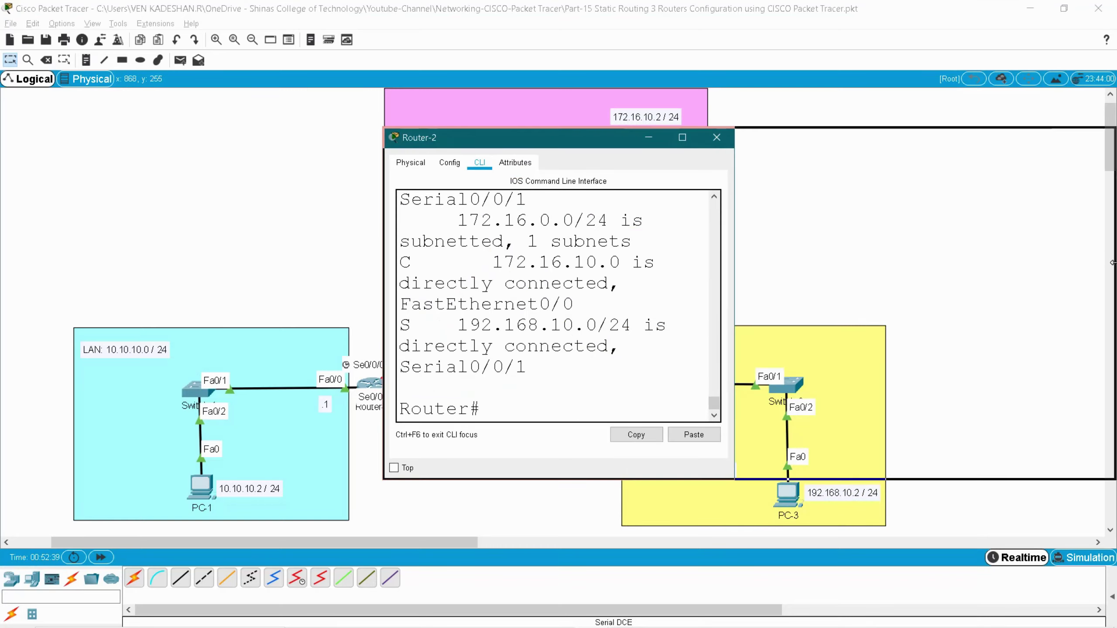
pyautogui.moveTo(733, 308); pyautogui.dragTo(1112, 308)
pyautogui.moveTo(528, 138); pyautogui.dragTo(229, 130)
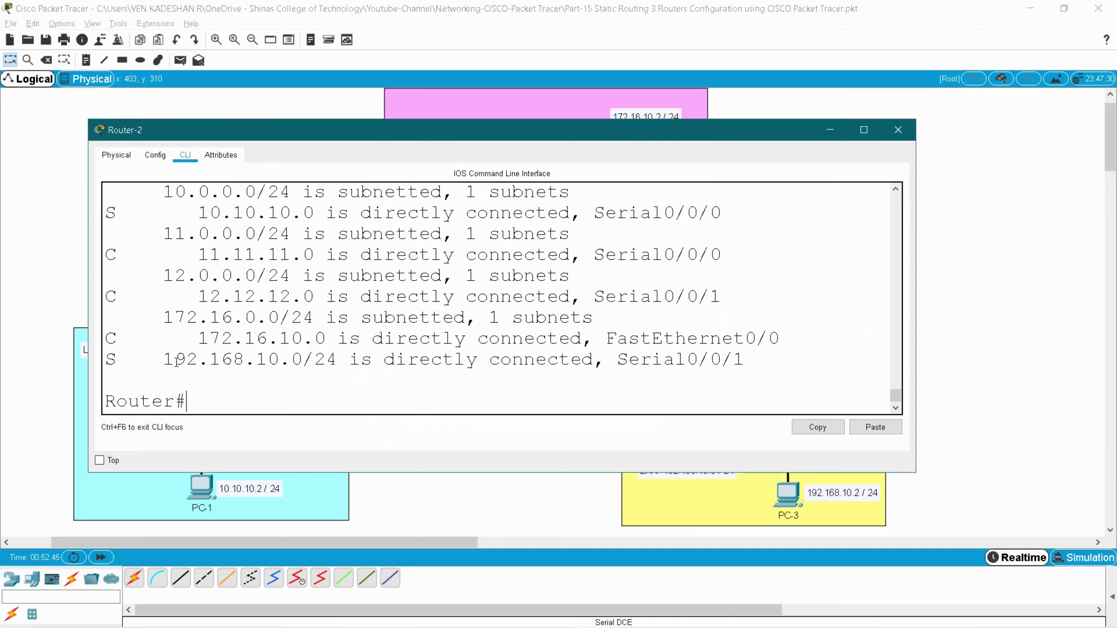
pyautogui.moveTo(168, 360); pyautogui.dragTo(661, 378)
pyautogui.moveTo(730, 364); pyautogui.dragTo(745, 362)
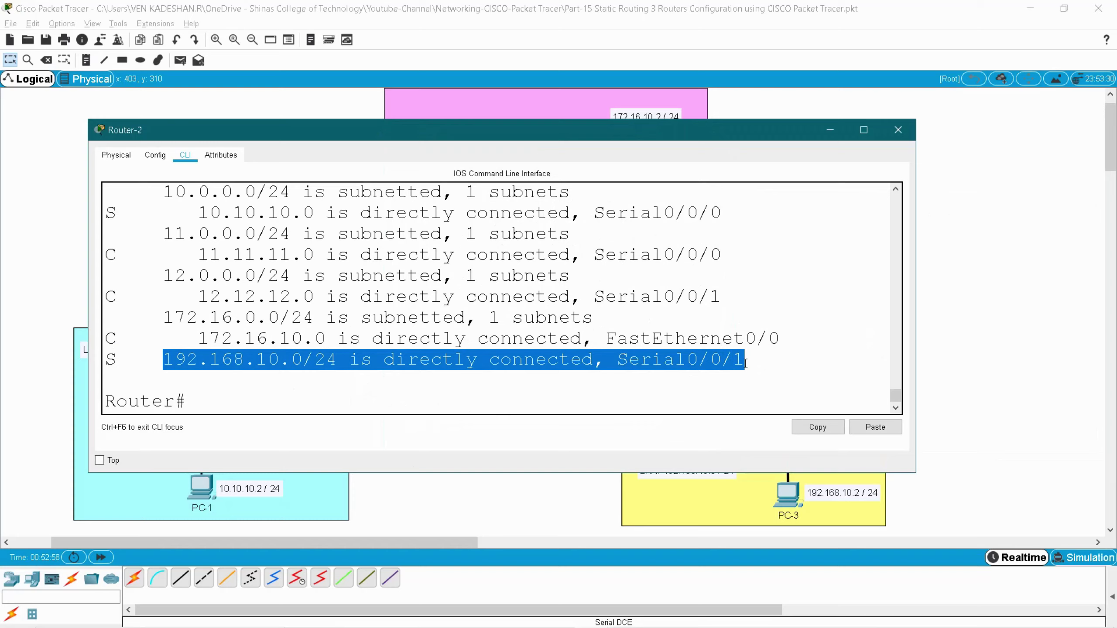
pyautogui.moveTo(618, 360); pyautogui.dragTo(740, 361)
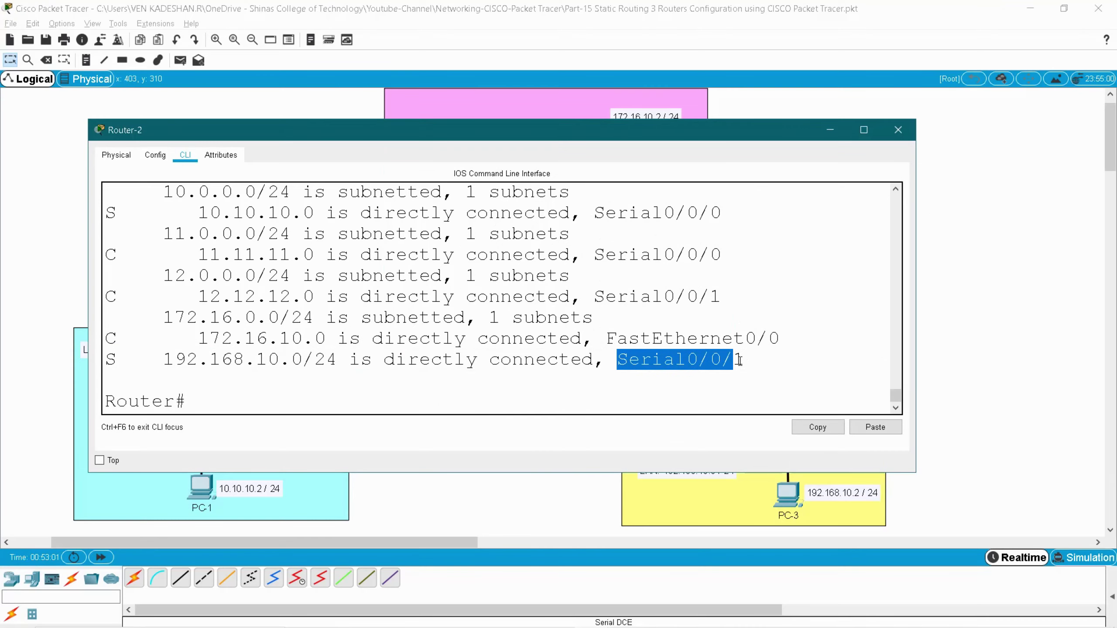
pyautogui.moveTo(598, 213); pyautogui.dragTo(719, 217)
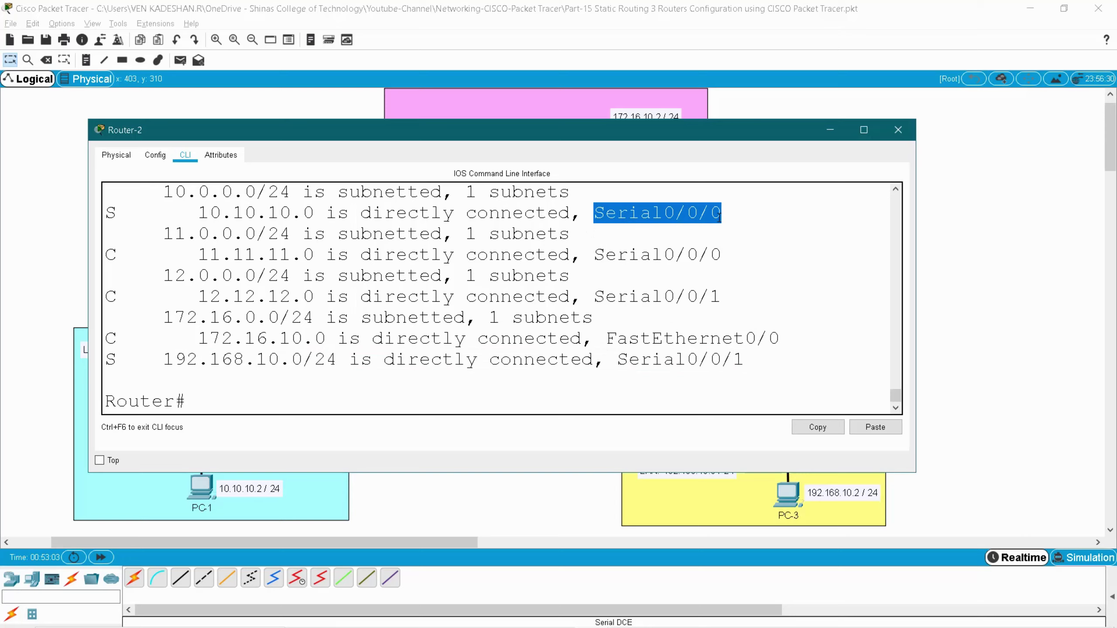
pyautogui.moveTo(175, 359); pyautogui.dragTo(351, 360)
# Step: Enter Router-2's global configuration mode and try to remove the static route to 192.168.10.0 via s0/0/1 without a subnet mask
pyautogui.write('conf t')
pyautogui.press('Return')
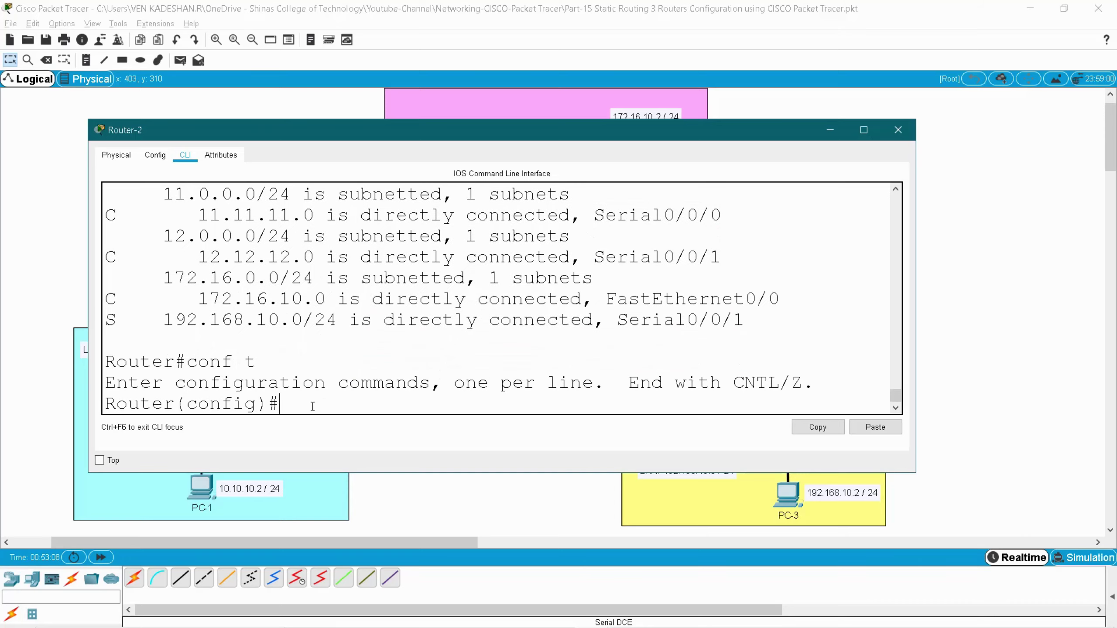
pyautogui.write('no ip route 192.168.10')
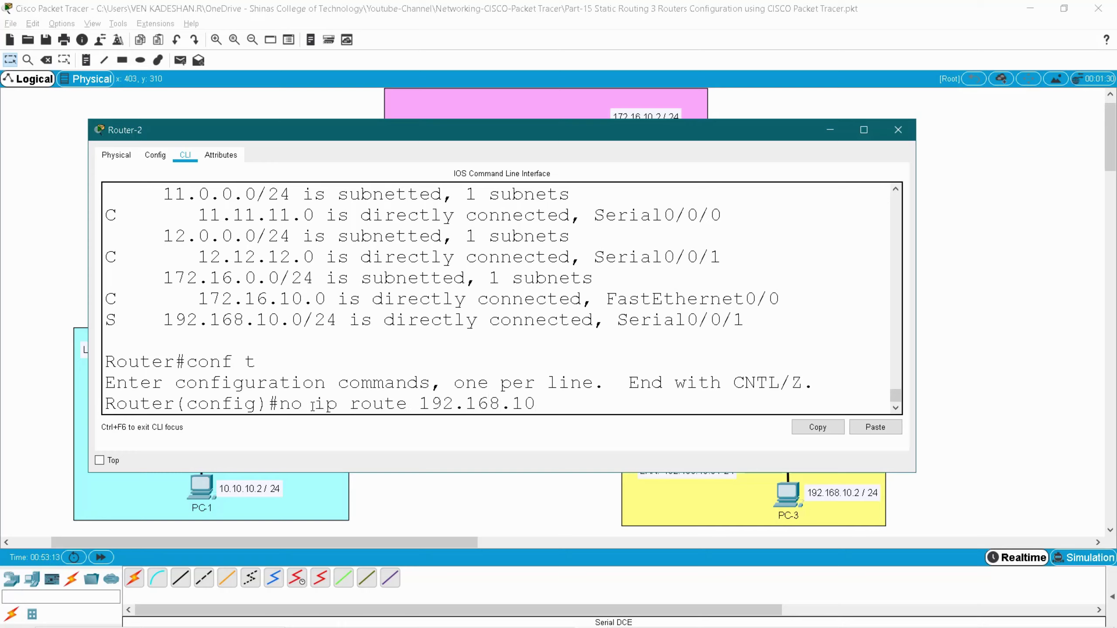
pyautogui.write('.0 s0/0/1')
pyautogui.press('Return')
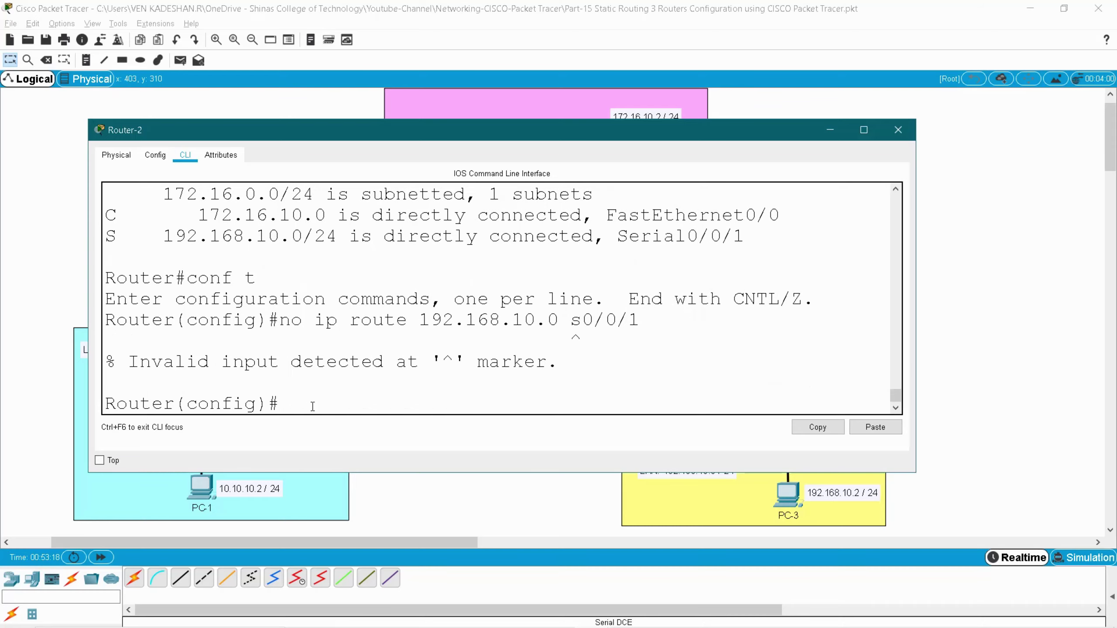
# Step: Remove the static route to 192.168.10.0 via s0/0/1, adding the subnet mask 255.255.255.0 to the previous command
pyautogui.press('Up')
pyautogui.press('Left')
pyautogui.press('Left')
pyautogui.press('Left')
pyautogui.press('Left')
pyautogui.press('Left')
pyautogui.write('255.255. ')
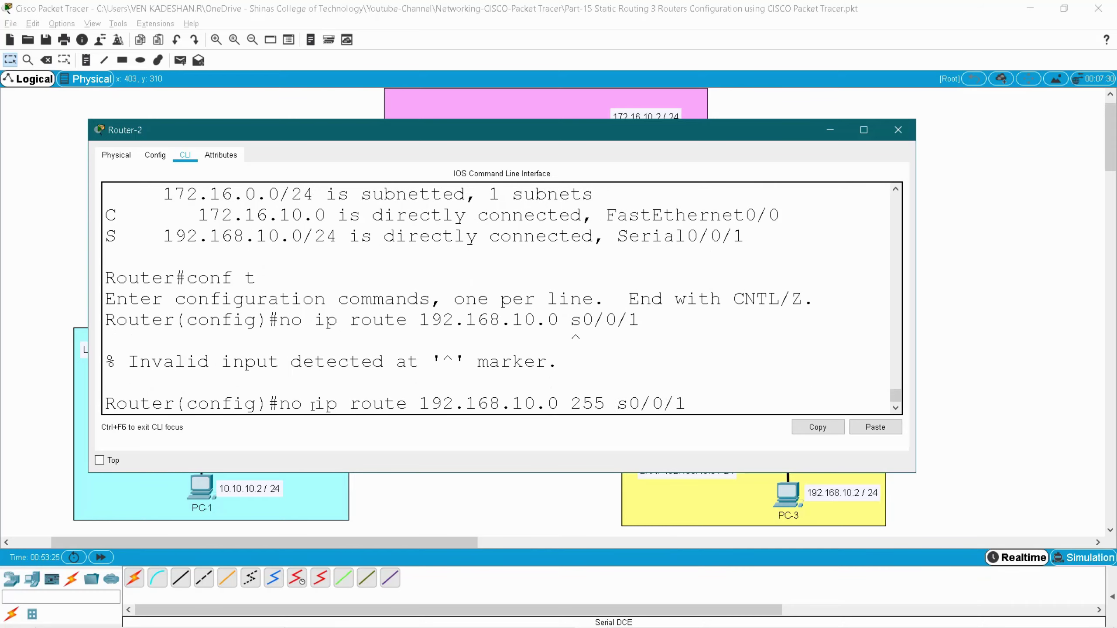
pyautogui.write('255.0')
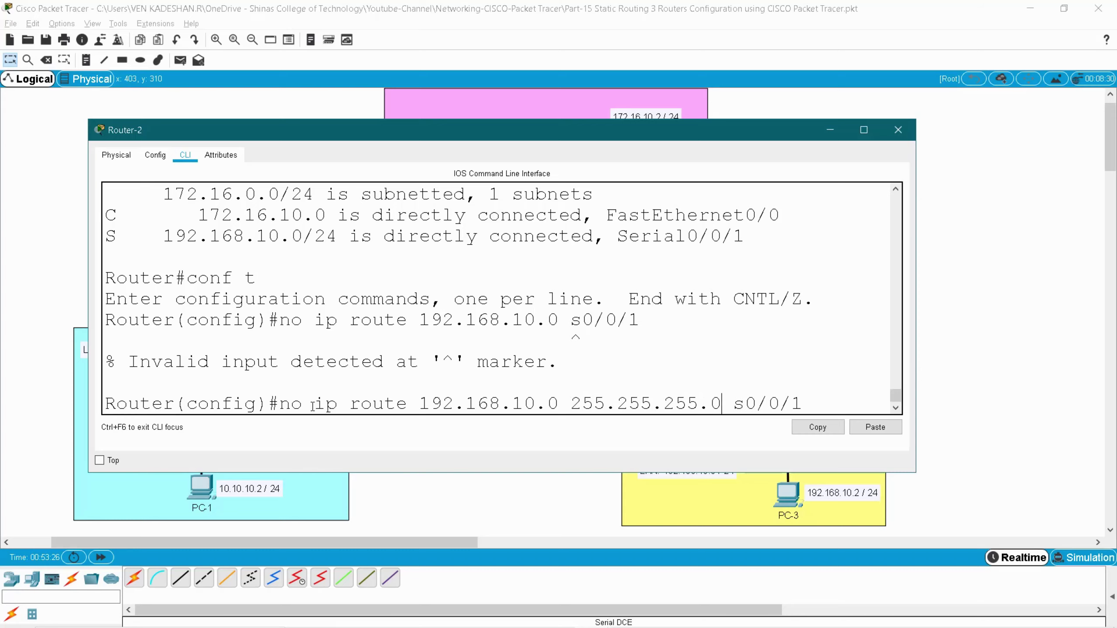
pyautogui.press('Return')
# Step: Add a static route to 192.168.10.0 255.255.255.0 through exit interface s0/0/0, checking Router-2's serial interfaces on the topology
pyautogui.write('ip route ')
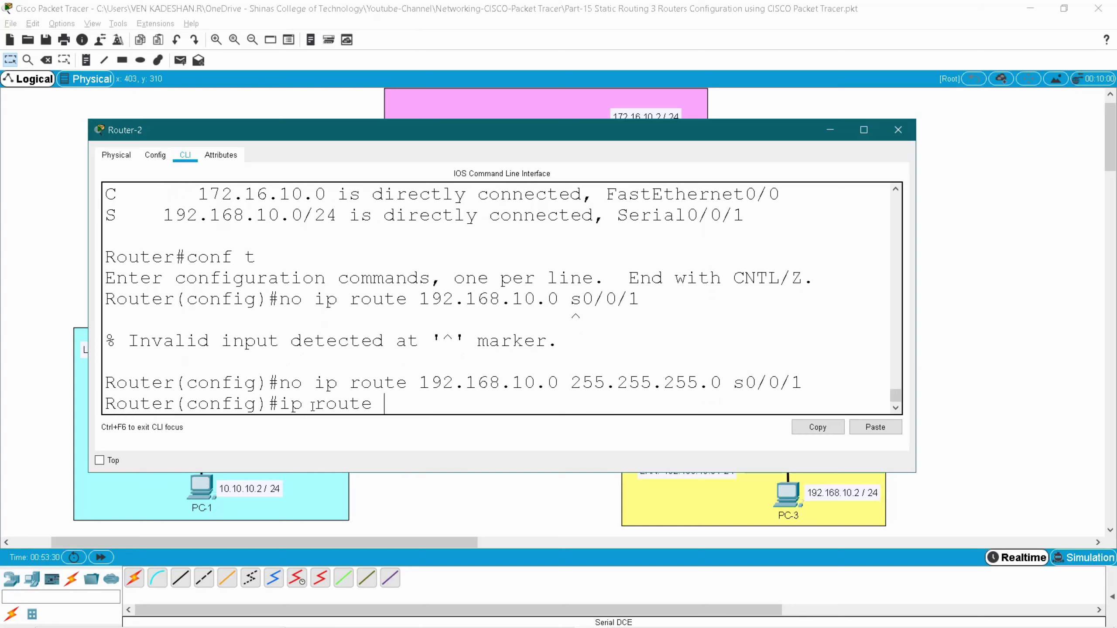
pyautogui.write('192.168.10.')
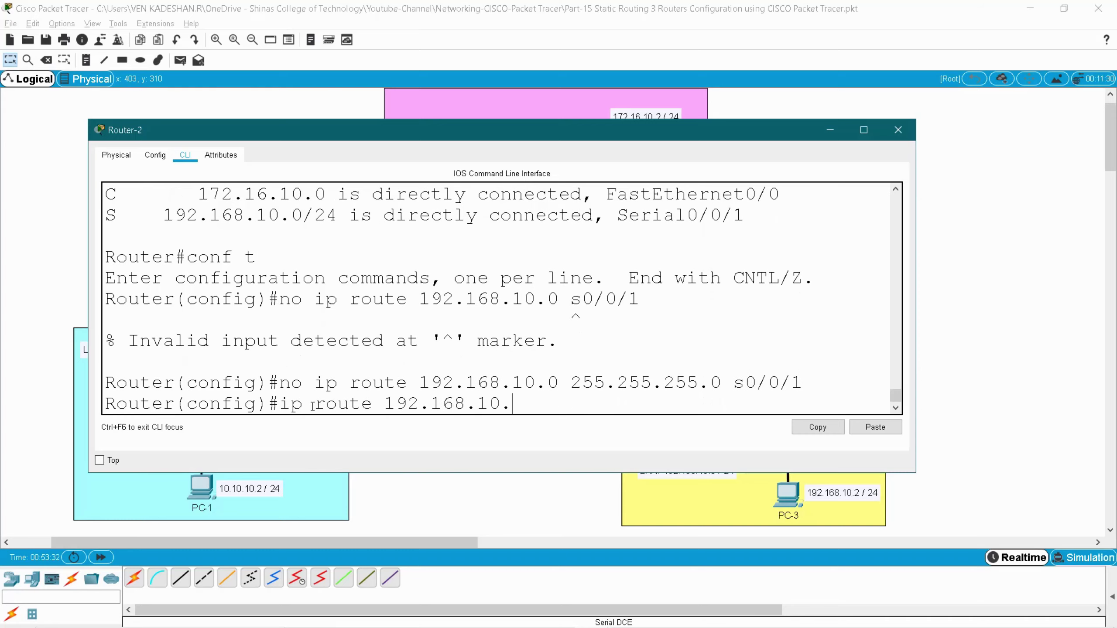
pyautogui.write('0 255.255.255.0')
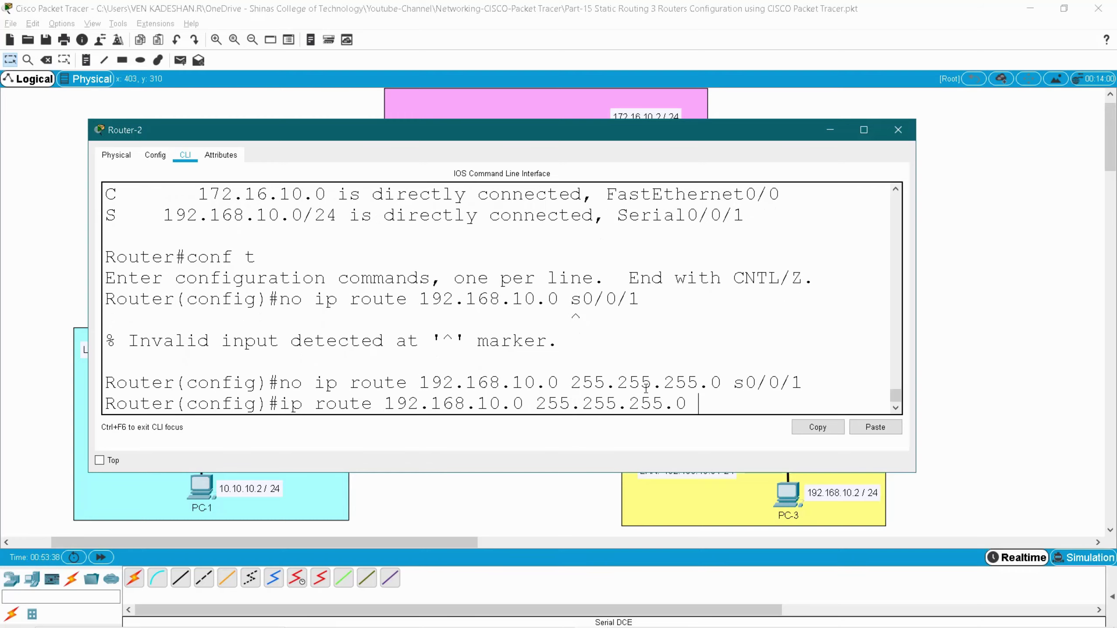
pyautogui.hotkey('alt', 'Tab')
pyautogui.moveTo(431, 250); pyautogui.dragTo(479, 274)
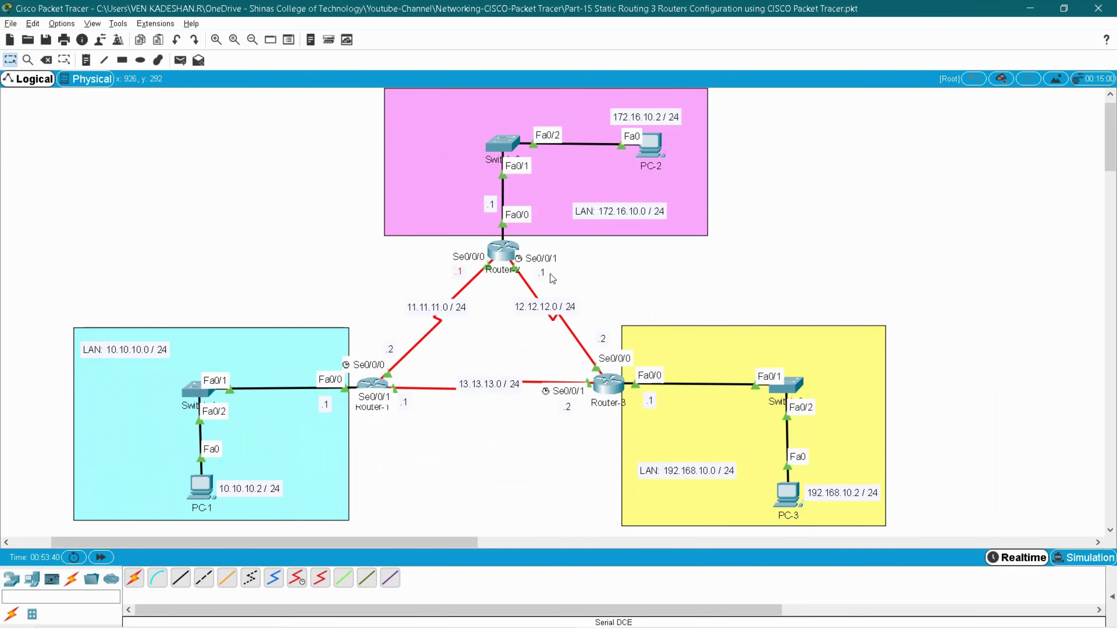
pyautogui.click(516, 256)
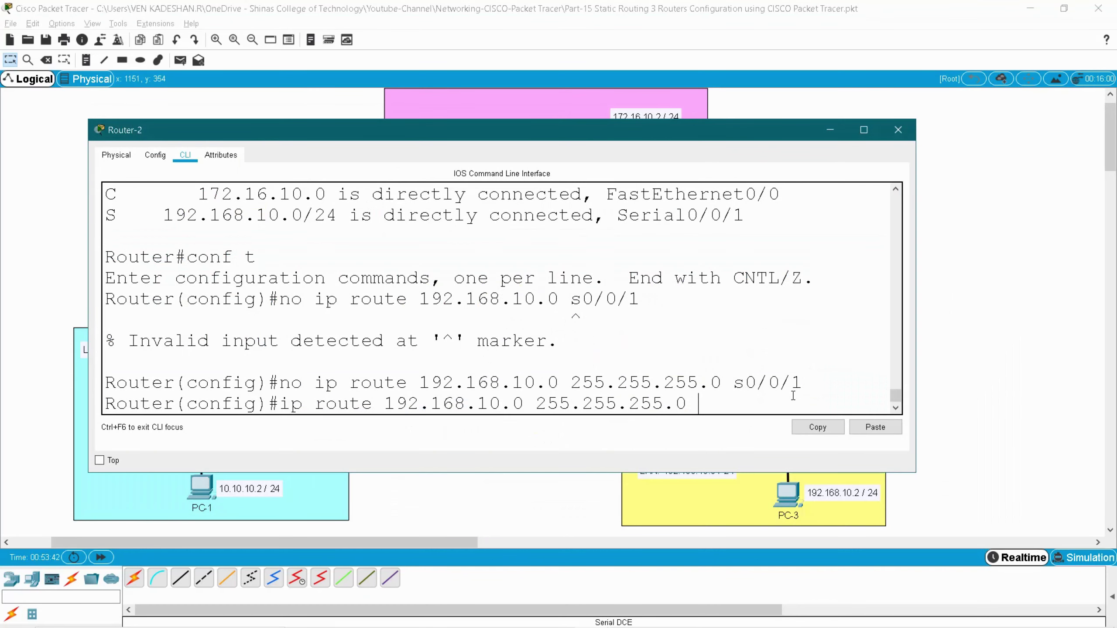
pyautogui.write('s0/0/0')
pyautogui.press('Return')
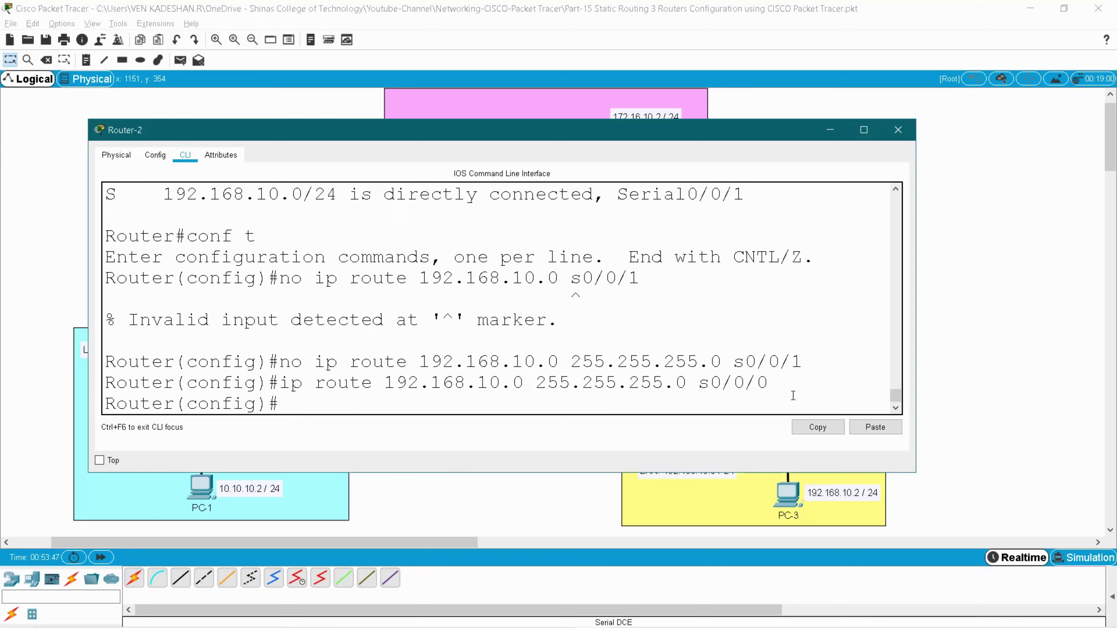
# Step: Leave Router-2's configuration mode and save the configuration with wr
pyautogui.write('exit')
pyautogui.press('Return')
pyautogui.press('Return')
pyautogui.write('wr')
pyautogui.press('Return')
pyautogui.press('Return')
pyautogui.press('Return')
pyautogui.press('Return')
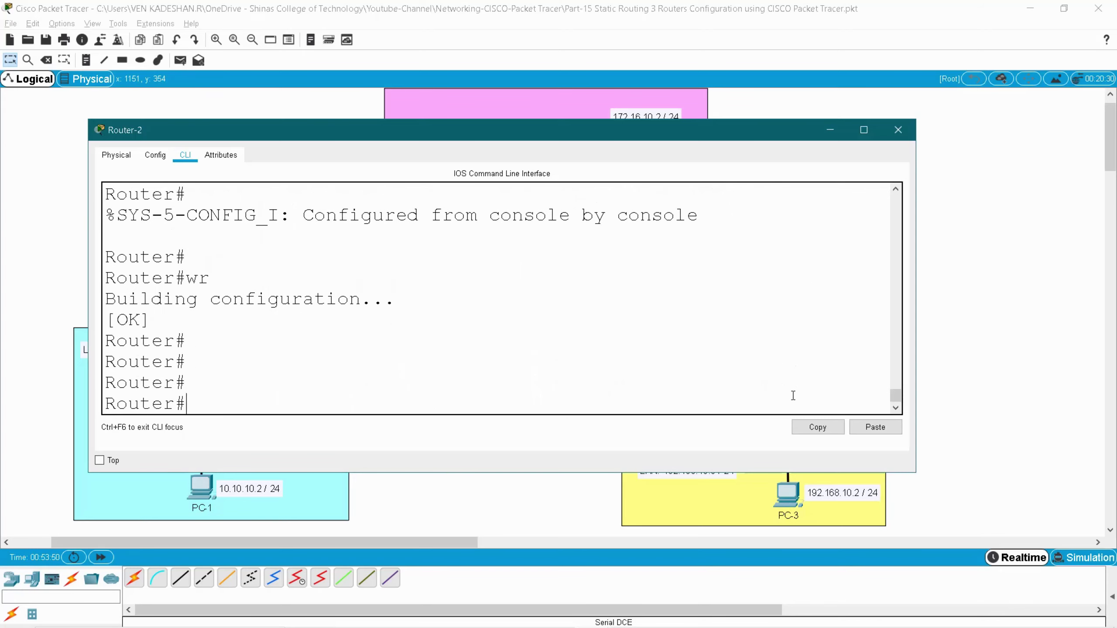
# Step: Show Router-2's IP routing table and examine the exit interfaces of the static routes to 10.10.10.0 and 192.168.10.0/24
pyautogui.write('sh ip rou')
pyautogui.press('Return')
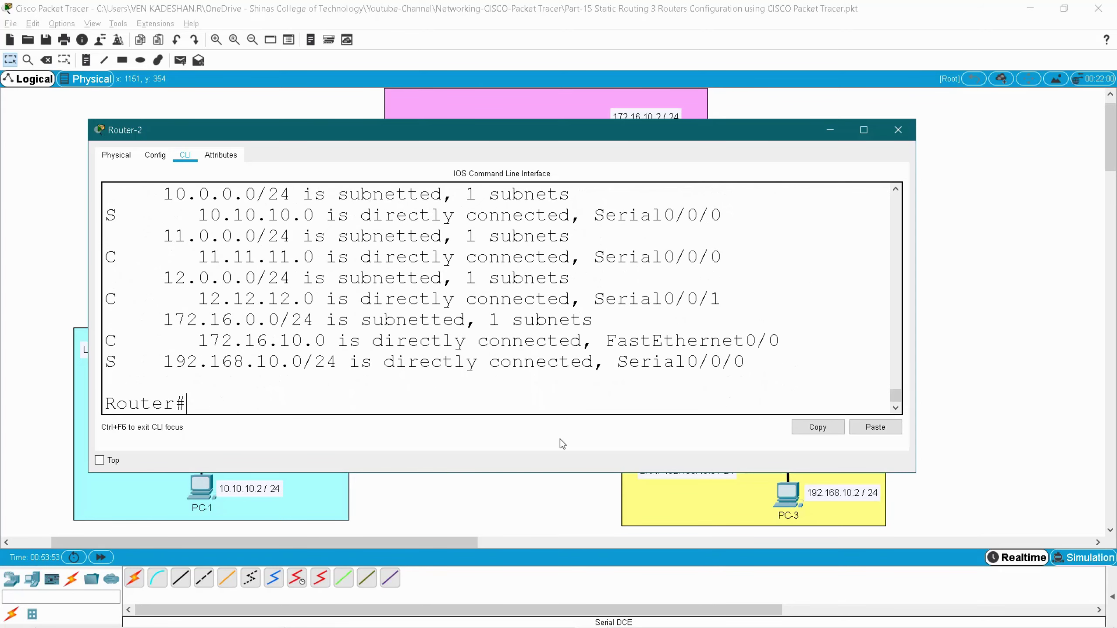
pyautogui.moveTo(185, 214); pyautogui.dragTo(349, 216)
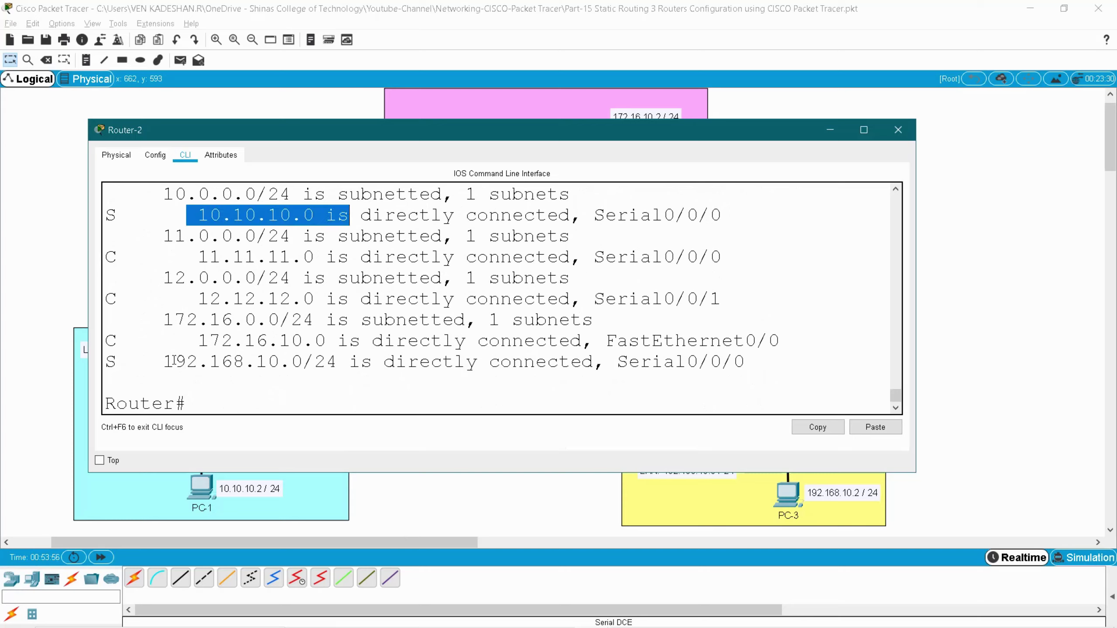
pyautogui.moveTo(166, 361); pyautogui.dragTo(361, 362)
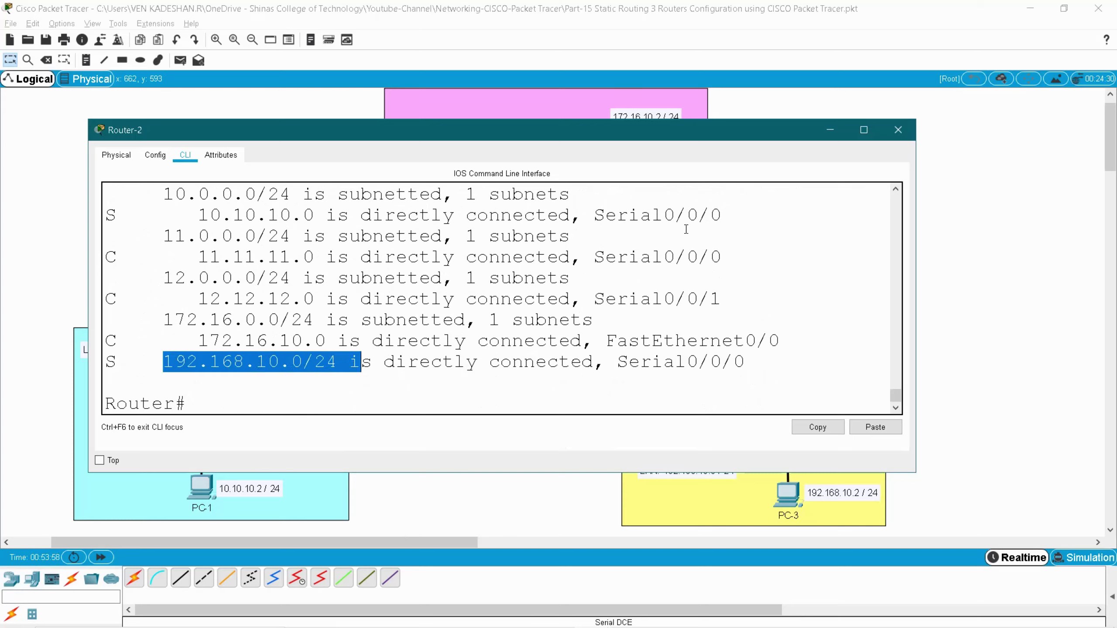
pyautogui.doubleClick(598, 218)
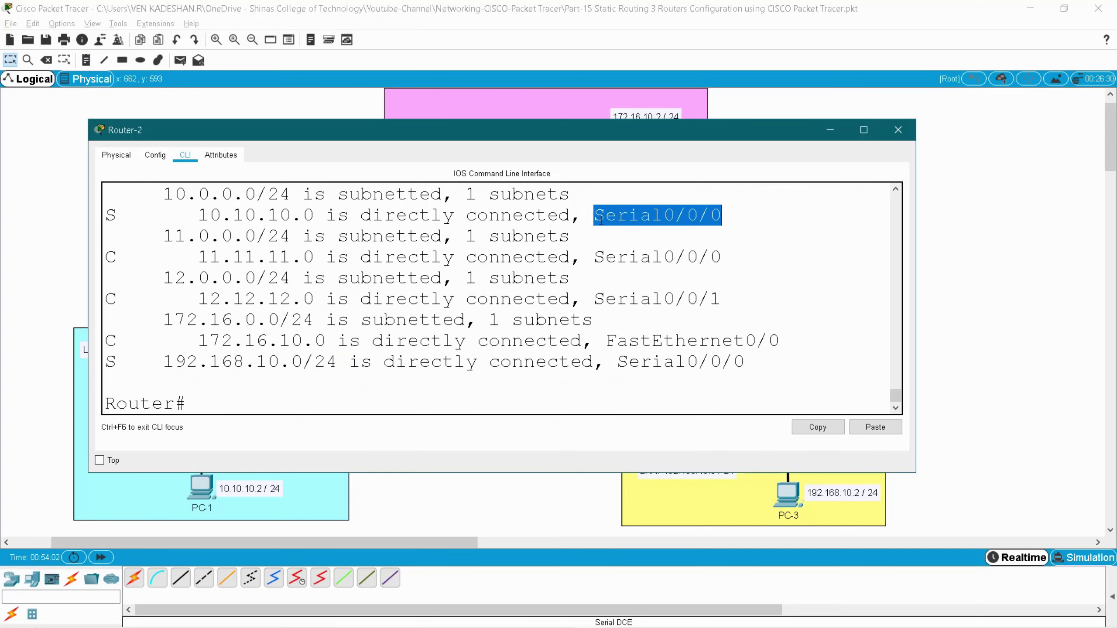
pyautogui.moveTo(617, 362); pyautogui.dragTo(753, 366)
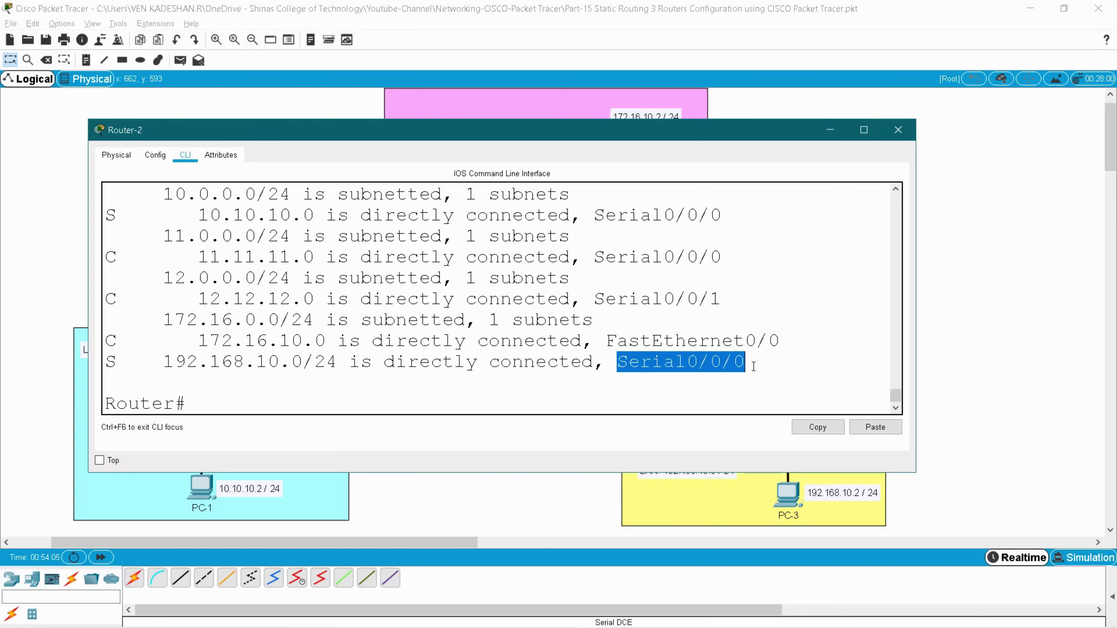
# Step: Close Router-2's window and ping 192.168.10.1 from PC-2's command prompt
pyautogui.click(898, 132)
pyautogui.click(650, 152)
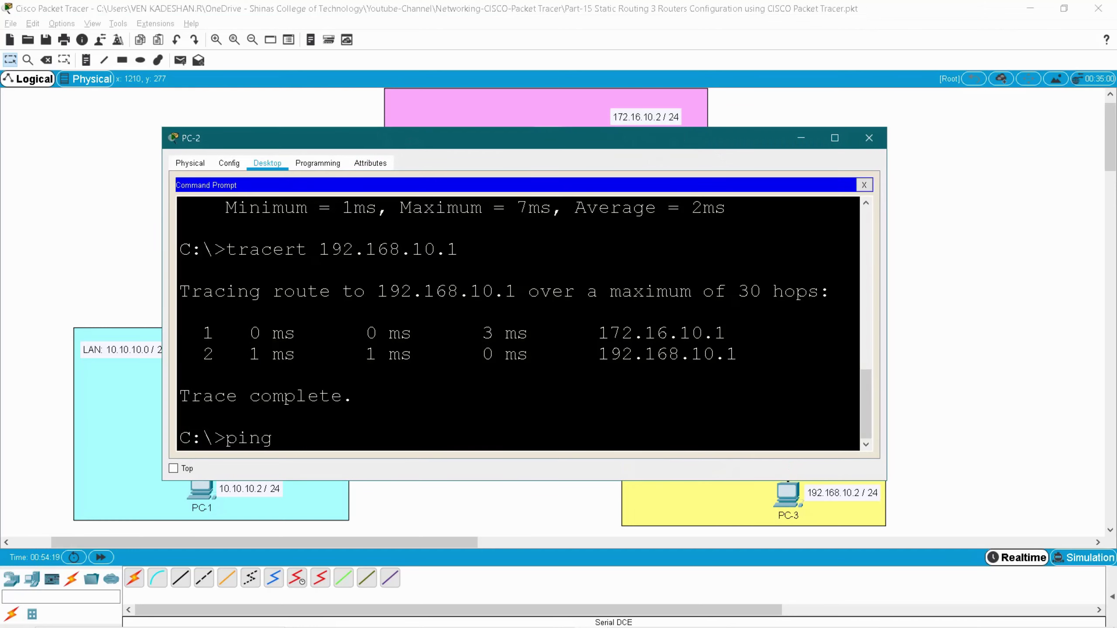
pyautogui.write('192.168.10.1')
pyautogui.press('Return')
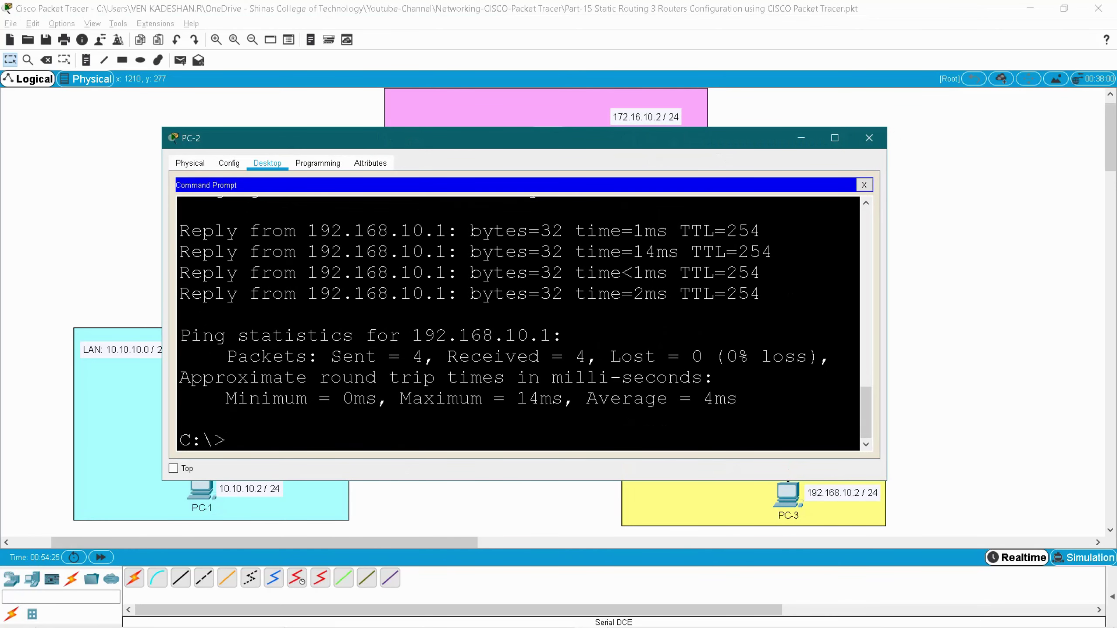
# Step: Run tracert 192.168.10.1 again on PC-2
pyautogui.press('Up')
pyautogui.press('Up')
pyautogui.press('Down')
pyautogui.press('Up')
pyautogui.press('Return')
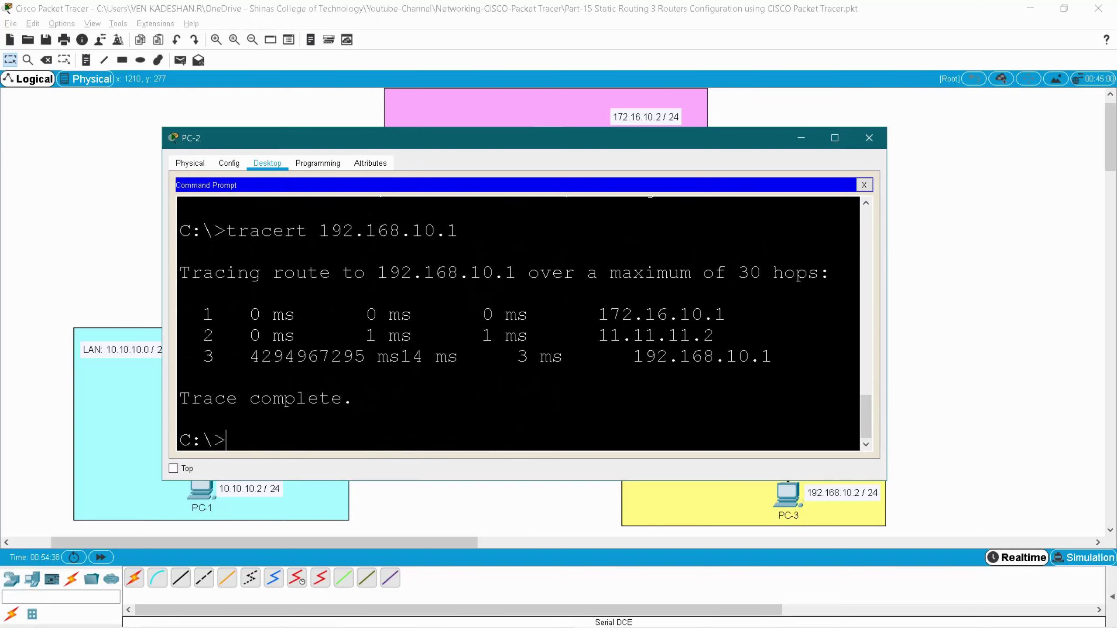
# Step: Compare the first two hops of PC-2's new trace with the router interfaces on the topology
pyautogui.moveTo(599, 314); pyautogui.dragTo(726, 314)
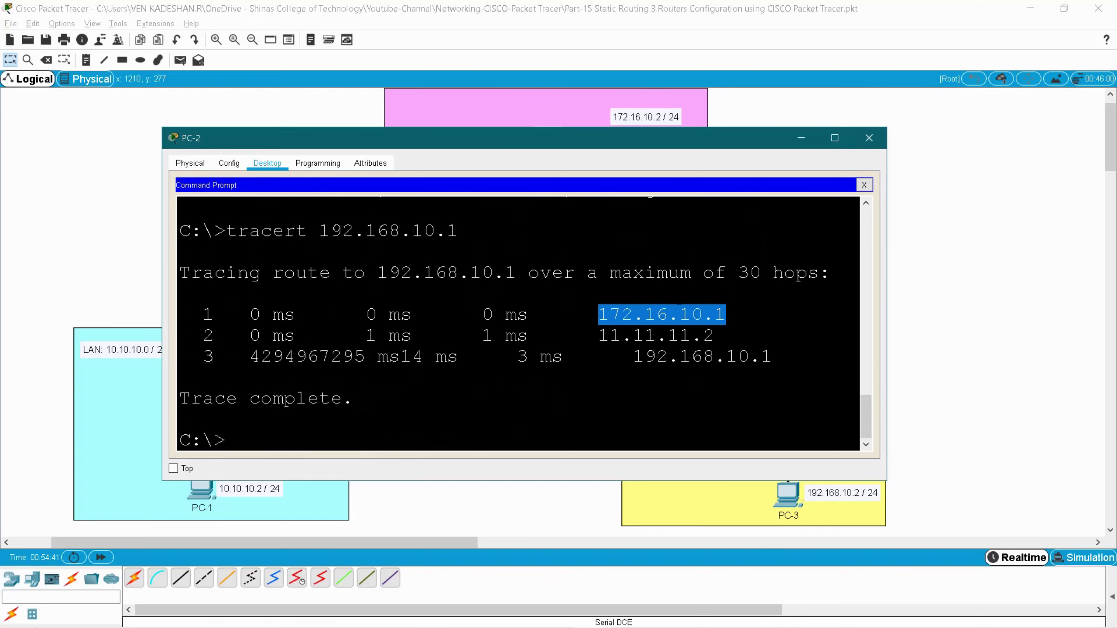
pyautogui.click(547, 110)
pyautogui.hotkey('alt', 'Tab')
pyautogui.moveTo(599, 335); pyautogui.dragTo(713, 335)
pyautogui.hotkey('alt', 'Tab')
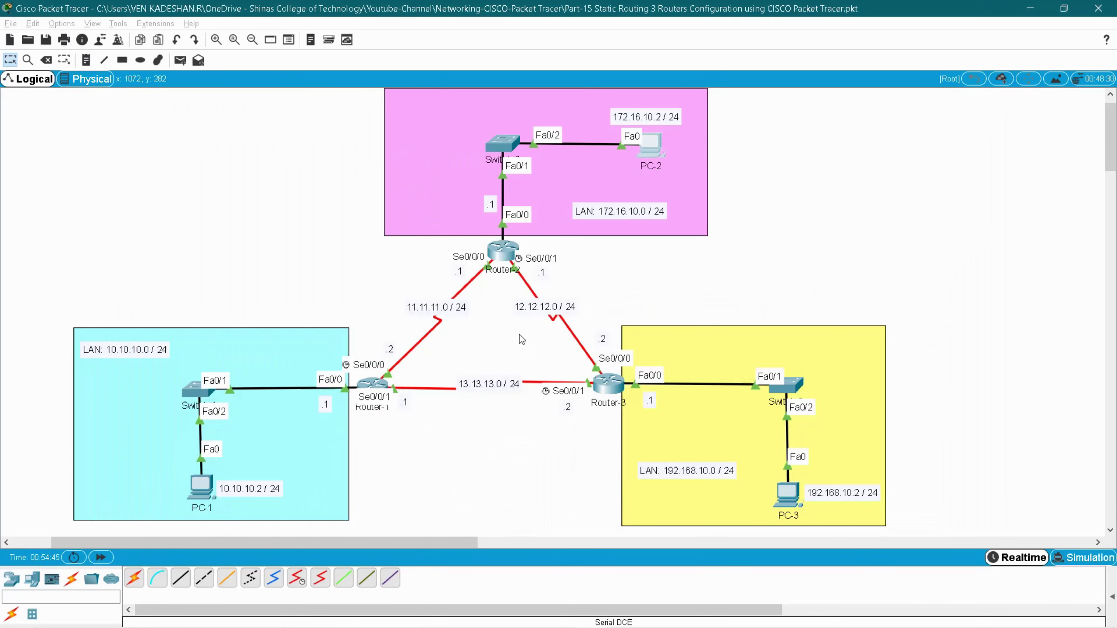
pyautogui.hotkey('alt', 'Tab')
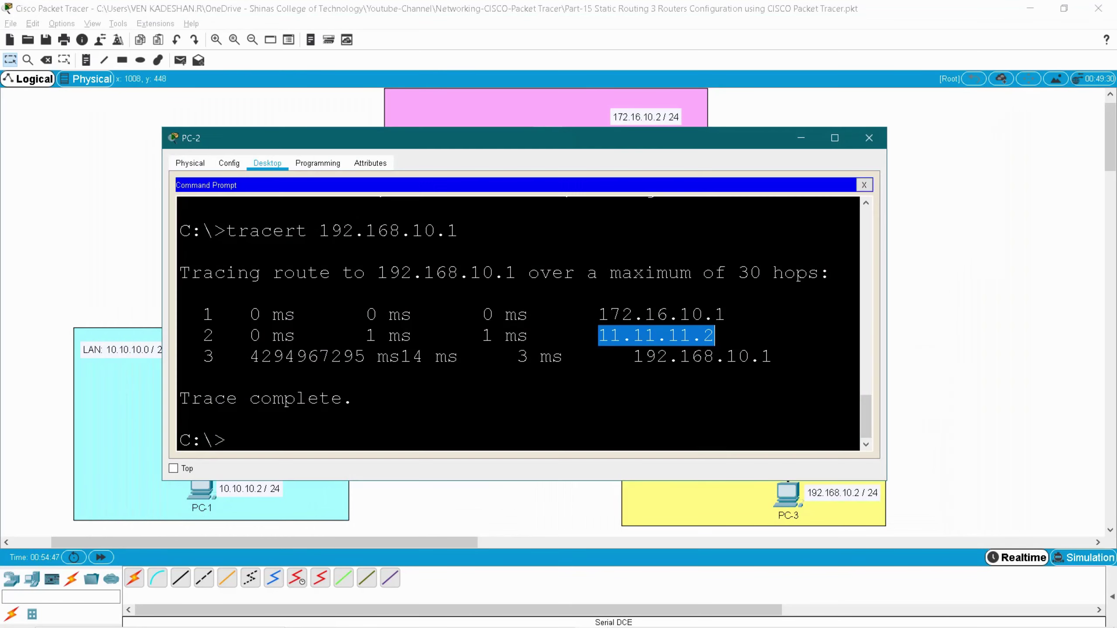
pyautogui.hotkey('alt', 'Tab')
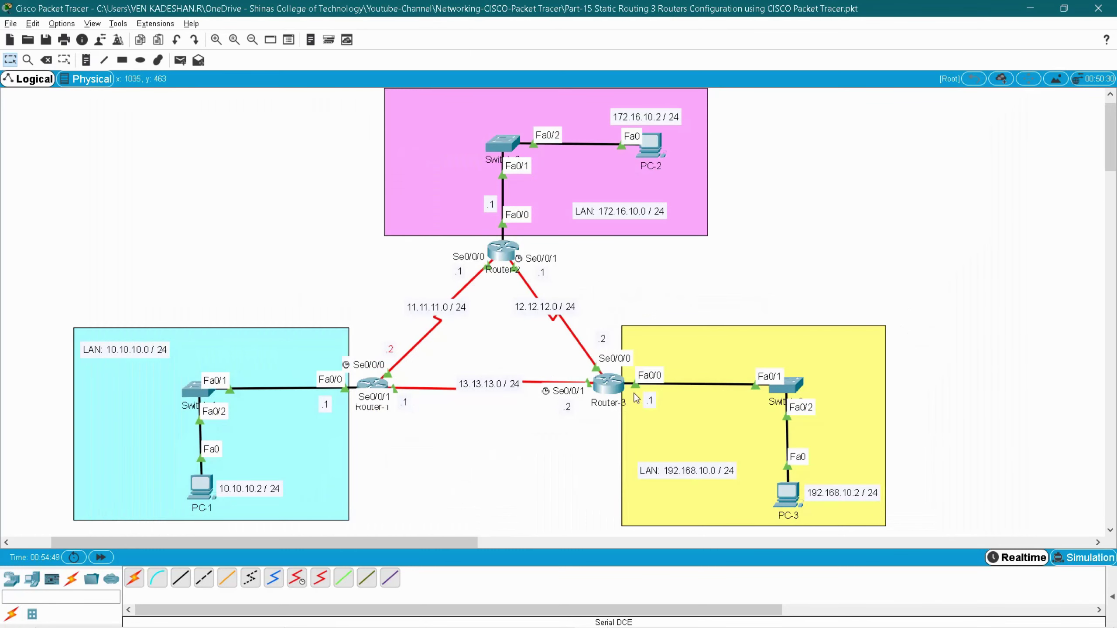
# Step: Examine the path from Router-2 through Router-1 to Router-3 and the direct Router-2 to Router-3 link on the topology
pyautogui.moveTo(428, 257); pyautogui.dragTo(371, 376)
pyautogui.moveTo(406, 420); pyautogui.dragTo(664, 425)
pyautogui.moveTo(561, 258); pyautogui.dragTo(598, 327)
pyautogui.moveTo(438, 242); pyautogui.dragTo(374, 370)
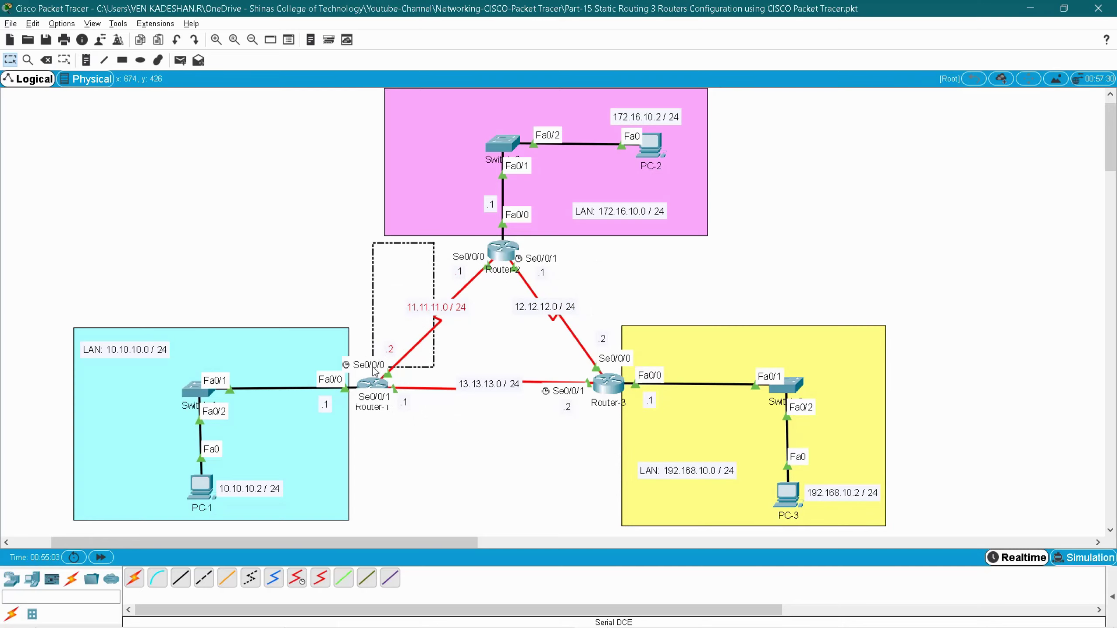
pyautogui.moveTo(392, 420); pyautogui.dragTo(478, 431)
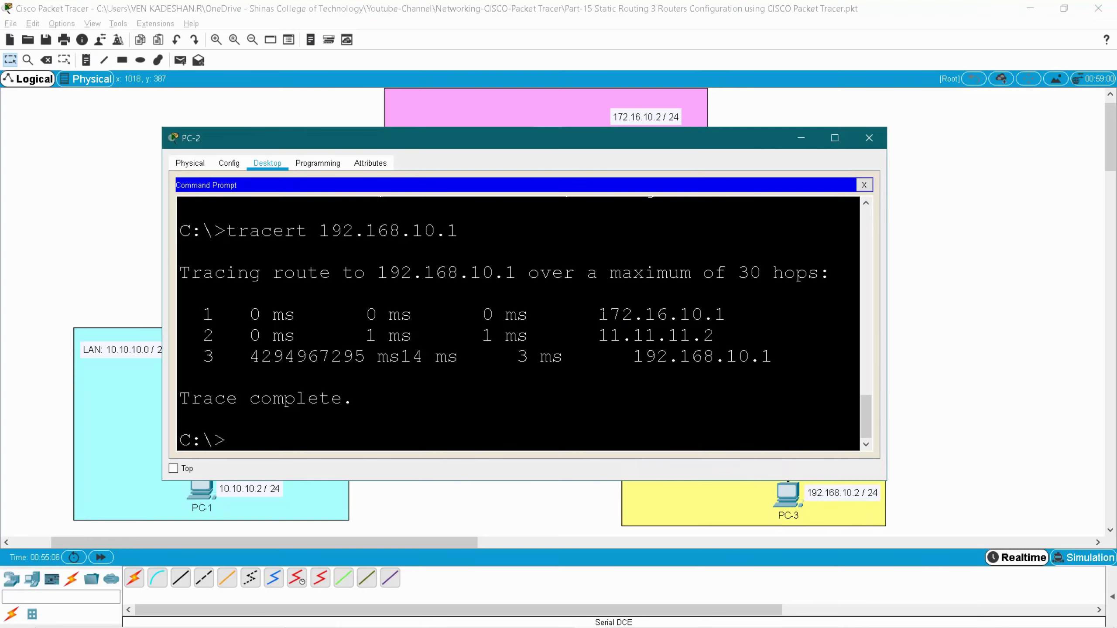
# Step: Compare the hops of PC-2's latest trace to 192.168.10.1 with those of the earlier trace in the command prompt
pyautogui.moveTo(599, 314); pyautogui.dragTo(725, 314)
pyautogui.moveTo(599, 335); pyautogui.dragTo(644, 335)
pyautogui.moveTo(714, 335); pyautogui.dragTo(588, 335)
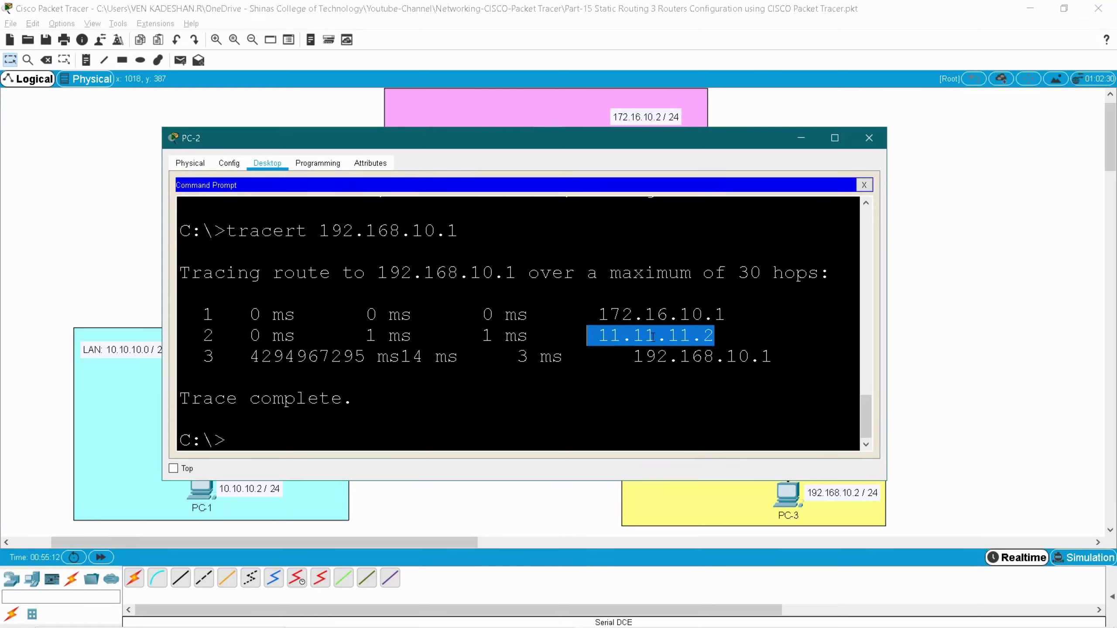
pyautogui.scroll(10, 652, 336)
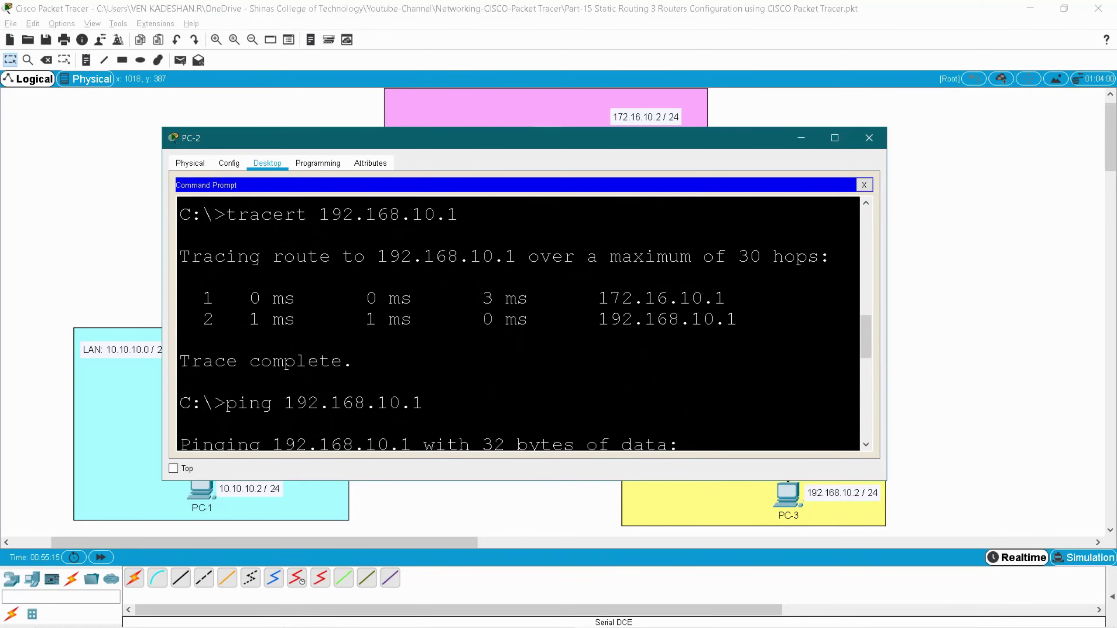
pyautogui.moveTo(598, 298); pyautogui.dragTo(728, 299)
pyautogui.moveTo(598, 319); pyautogui.dragTo(738, 320)
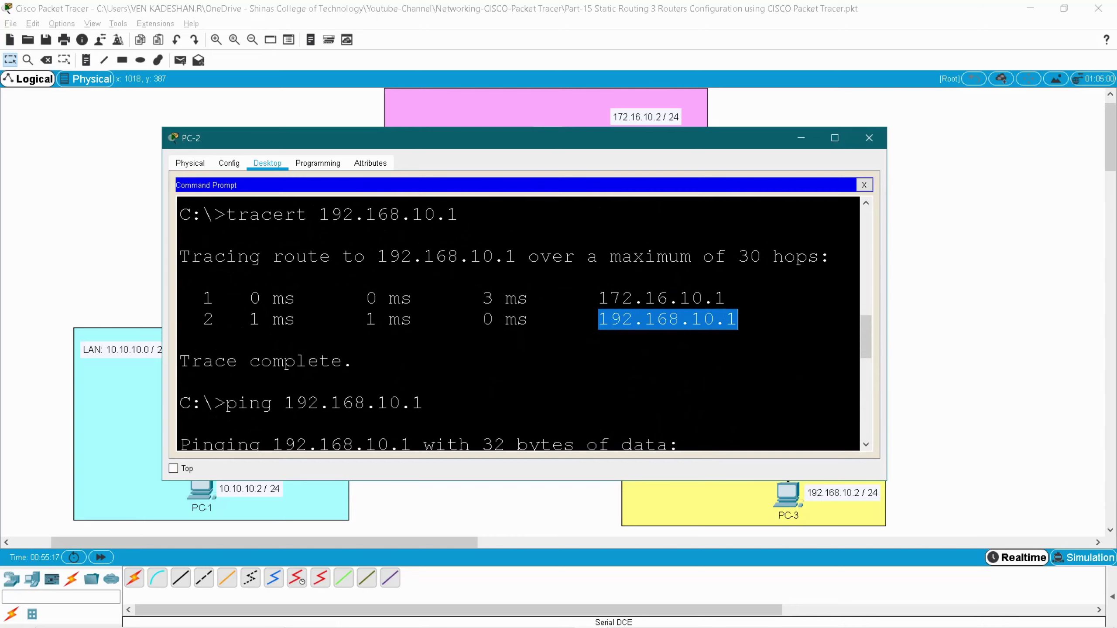
pyautogui.scroll(-10, 517, 323)
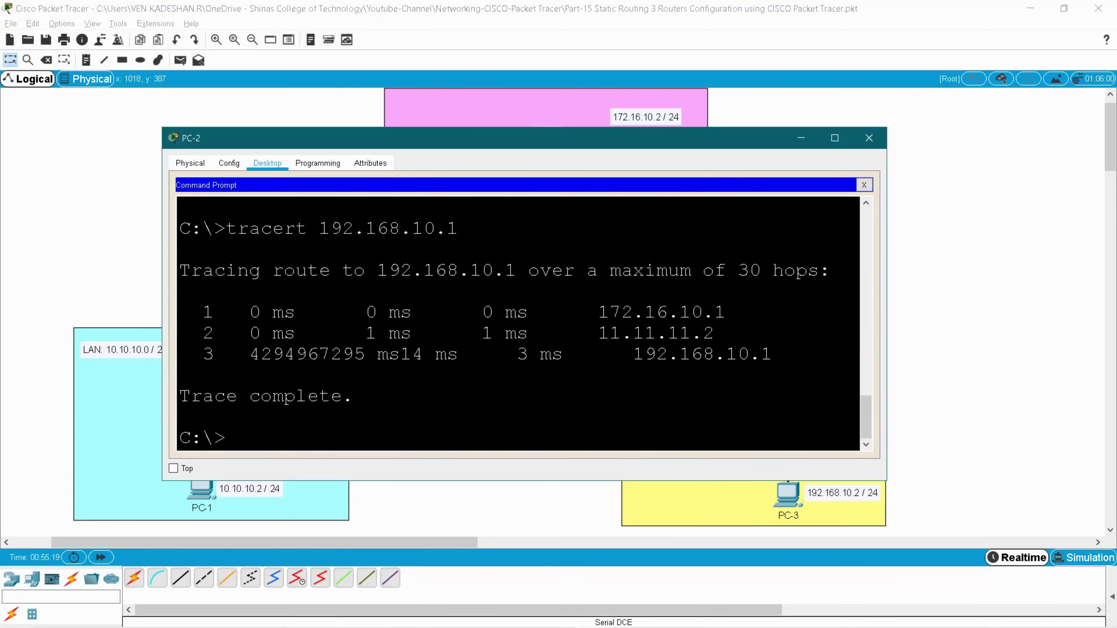
pyautogui.moveTo(598, 333); pyautogui.dragTo(716, 332)
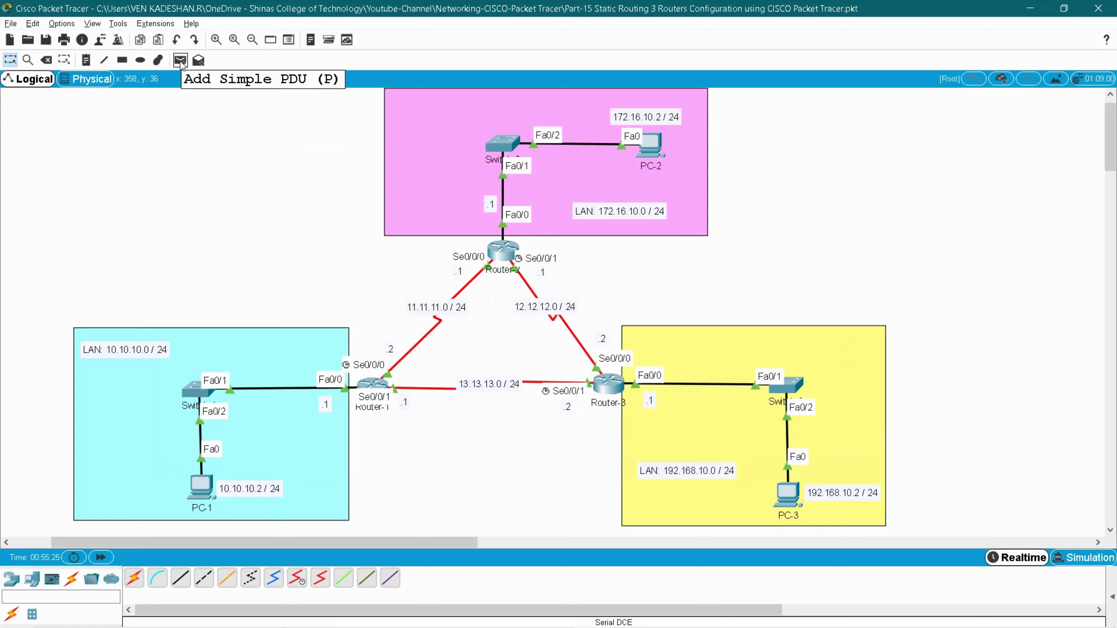
# Step: Add a simple PDU from PC-2 to PC-3 and play it in simulation mode with all three LANs in view
pyautogui.click(180, 61)
pyautogui.click(653, 143)
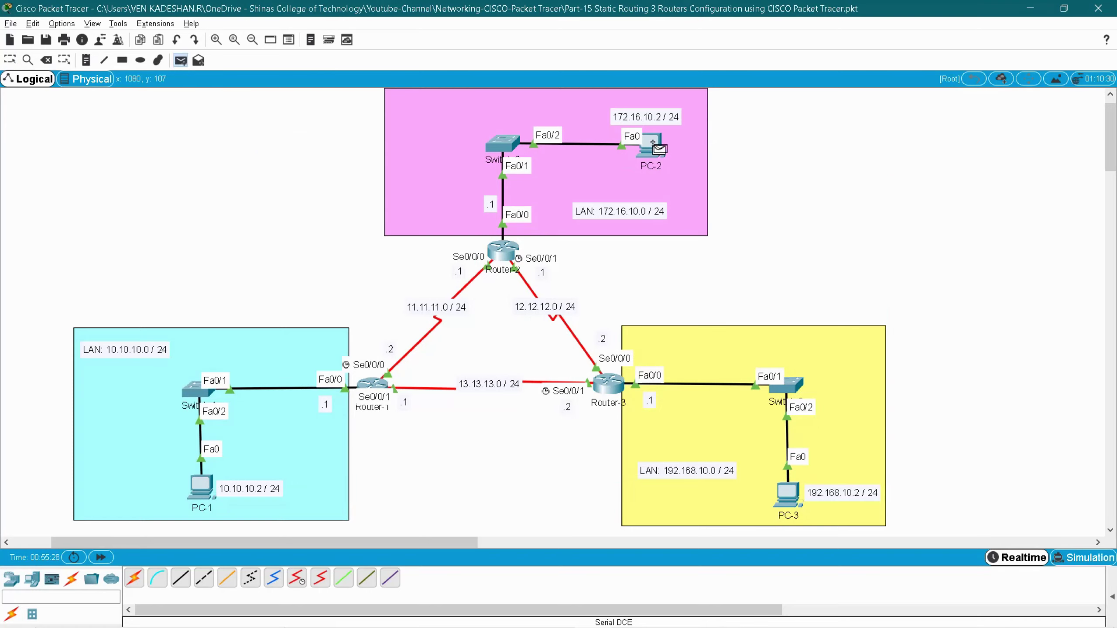
pyautogui.click(785, 495)
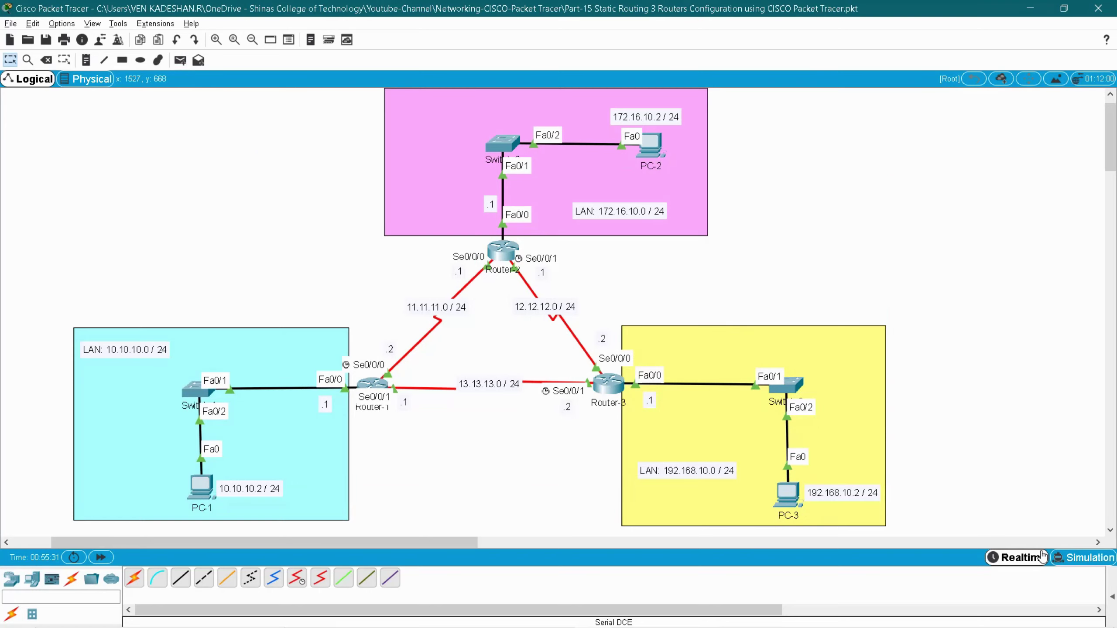
pyautogui.click(1081, 557)
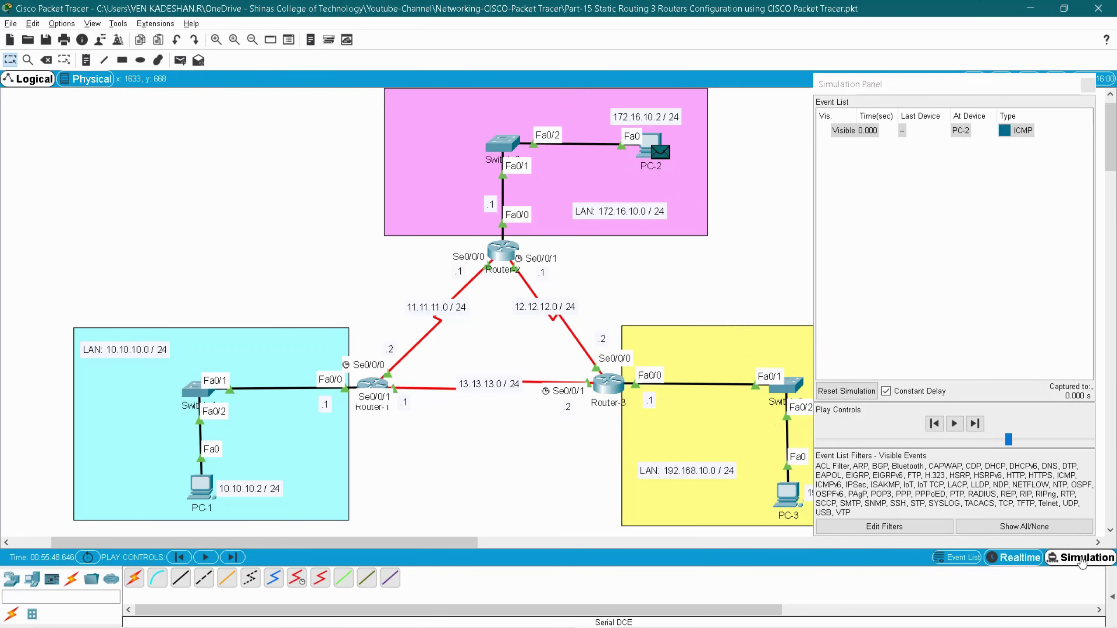
pyautogui.moveTo(368, 543); pyautogui.dragTo(396, 545)
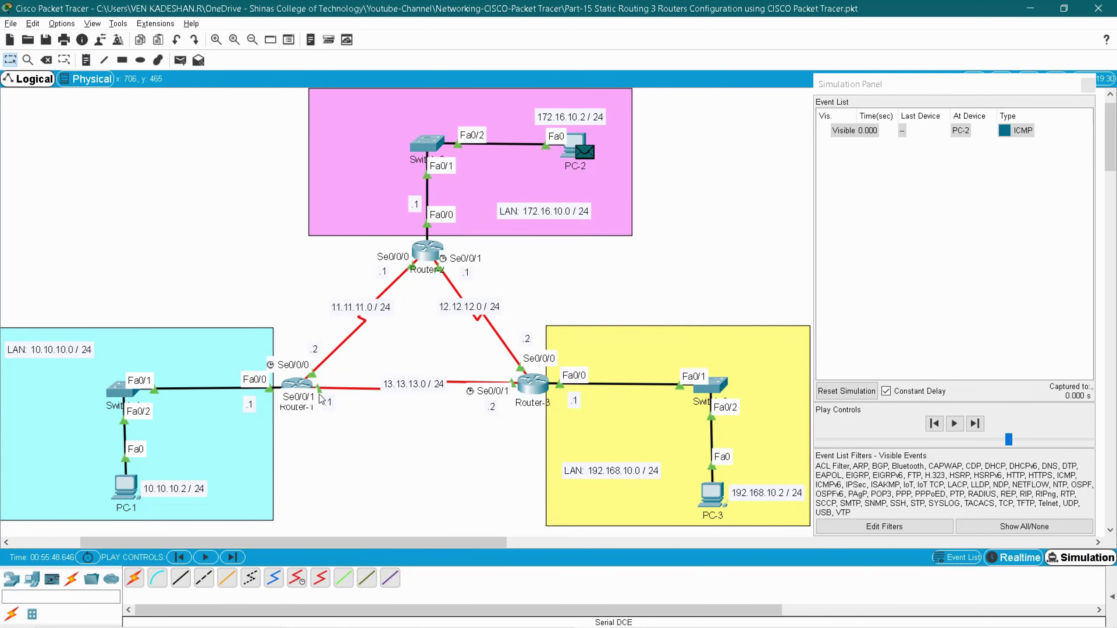
pyautogui.click(954, 424)
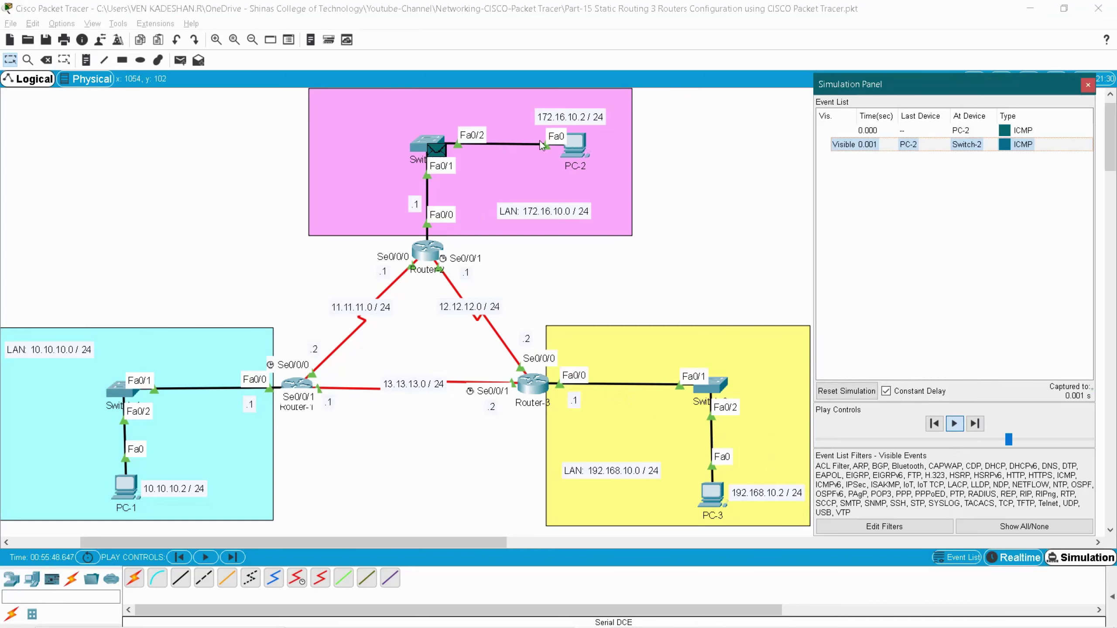